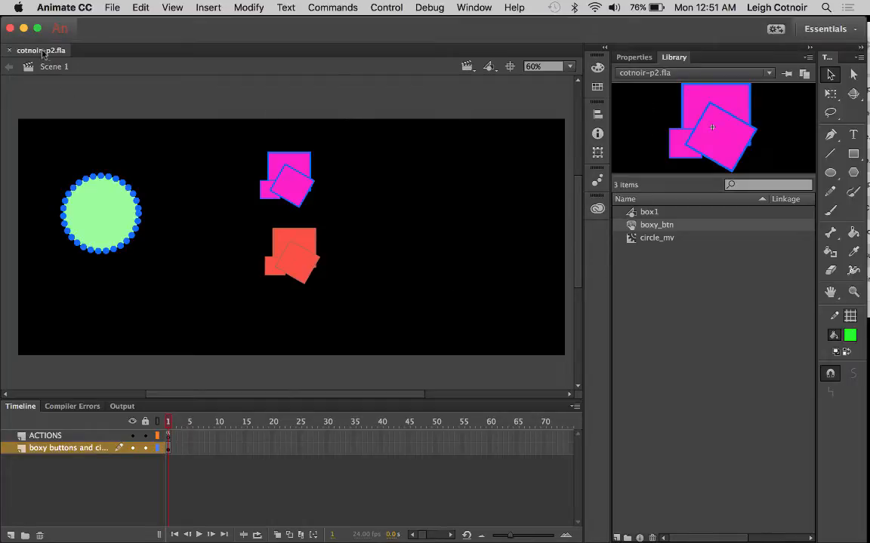
Step: Close the open document and, in Finder, rename its FLA file by replacing the ending "p2" with "practice"
click(639, 59)
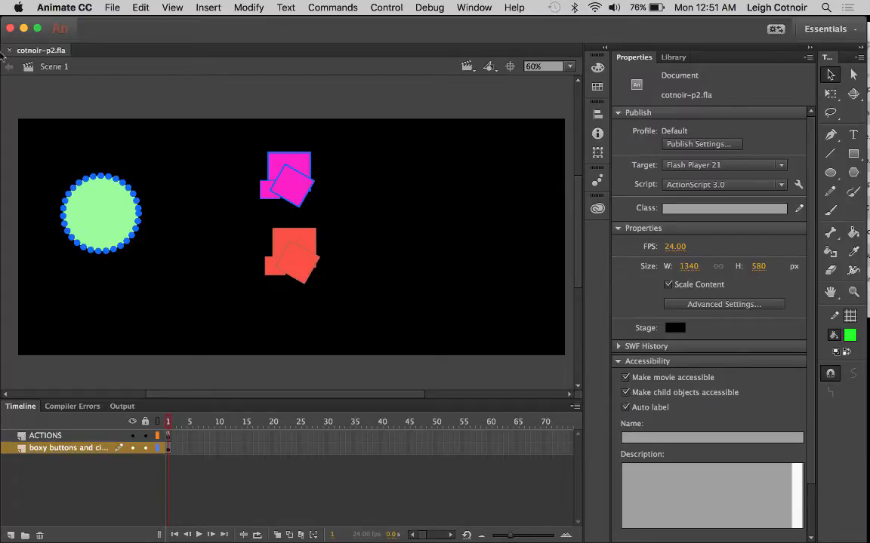
click(10, 50)
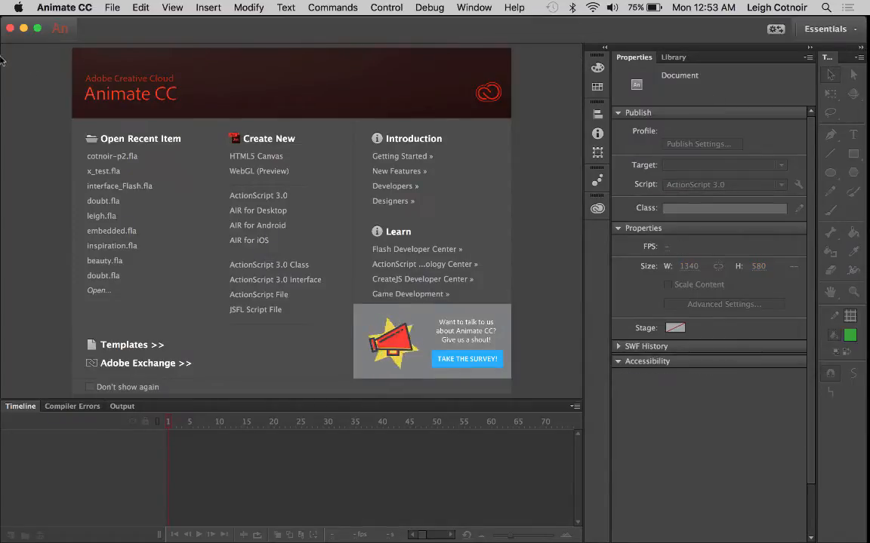
click(18, 45)
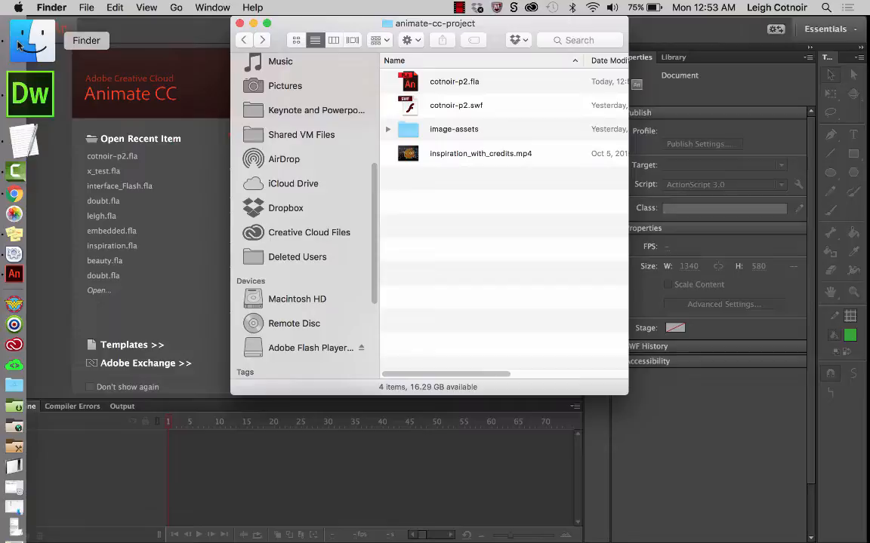
click(451, 86)
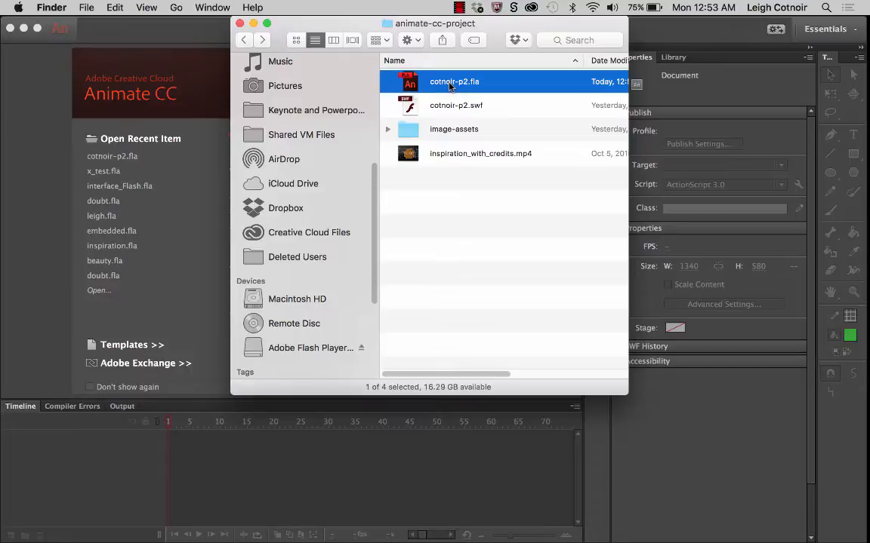
click(451, 84)
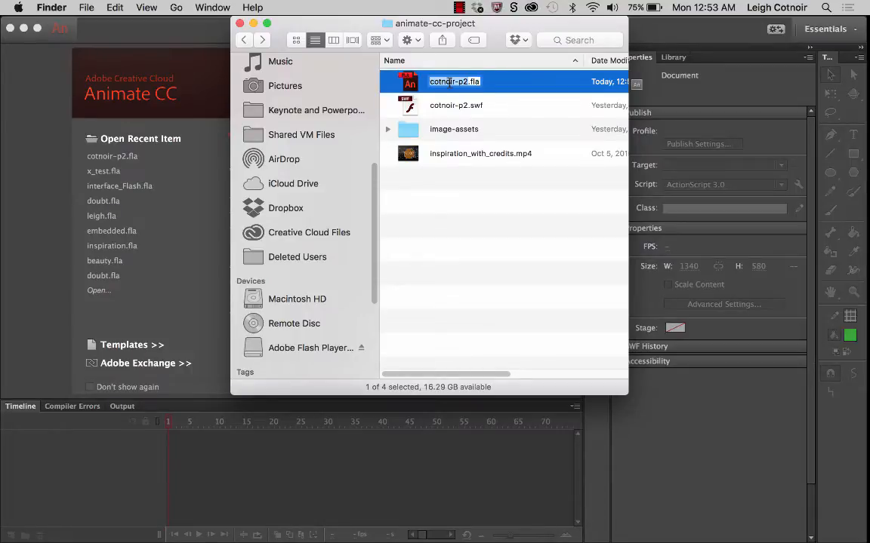
key(super+c)
key(Right)
key(BackSpace)
key(BackSpace)
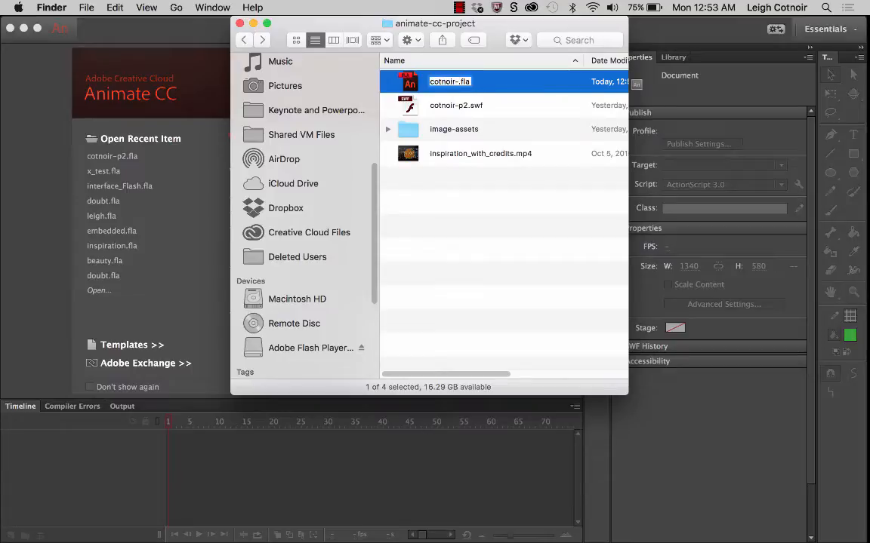
text(practiv)
text(e)
key(Return)
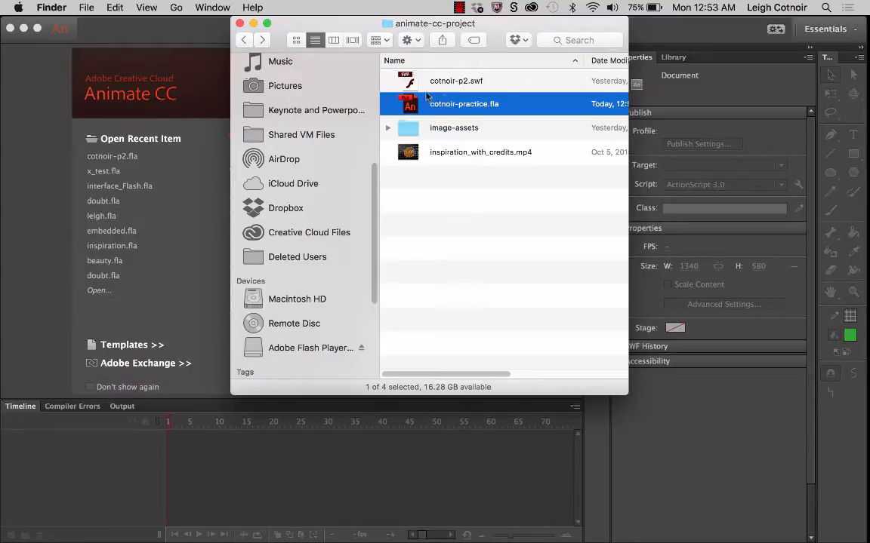
Step: Rename the matching SWF file in the animate-cc-project folder by replacing the ending "p2" with "practice"
click(401, 79)
click(453, 85)
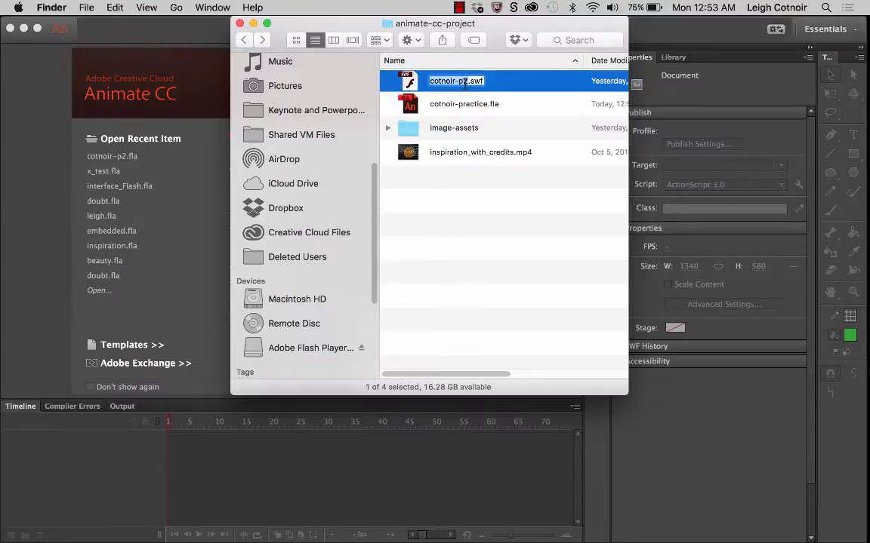
click(467, 83)
key(BackSpace)
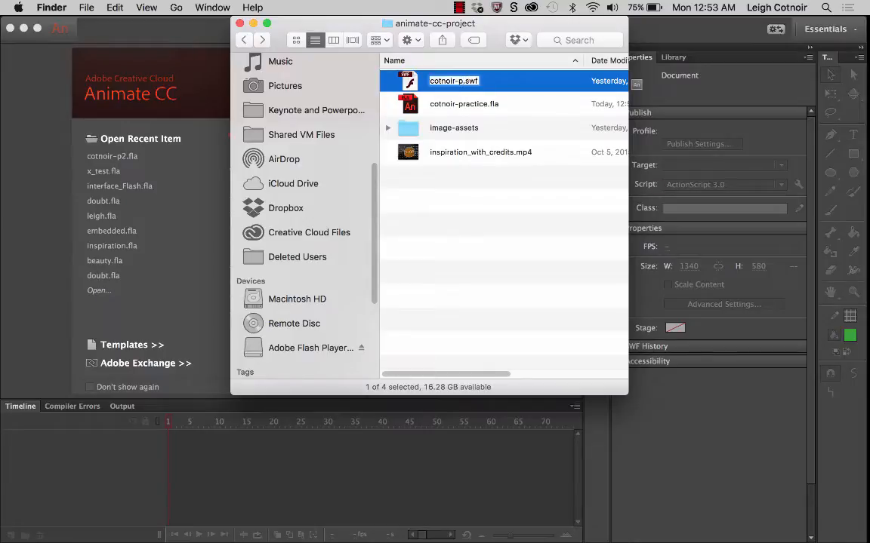
text(ractic)
text(e)
key(Return)
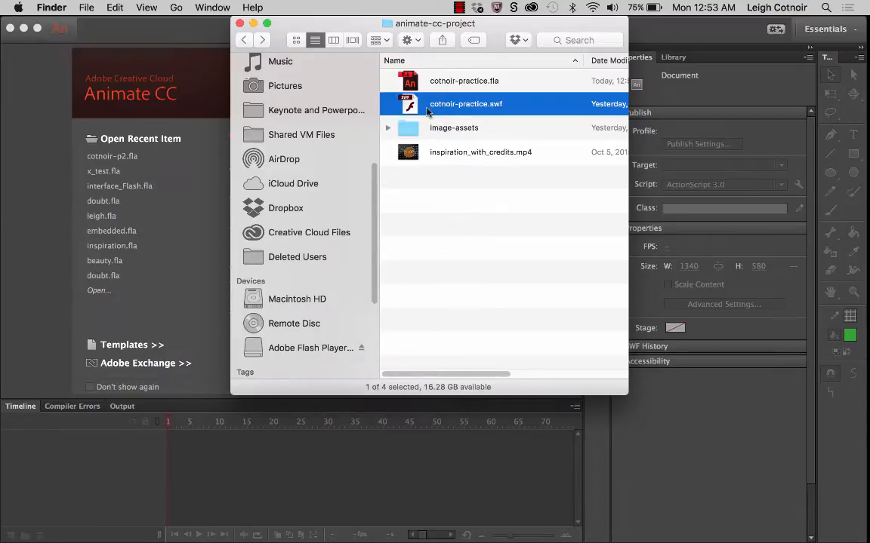
Step: Switch to Animate CC and create a new ActionScript 3.0 document 1340 px wide and 580 px high
click(174, 89)
click(114, 8)
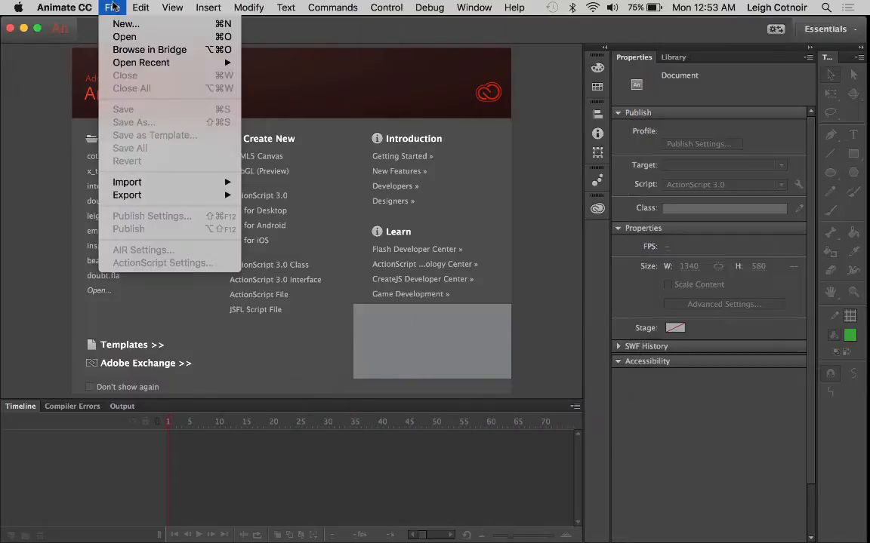
click(121, 24)
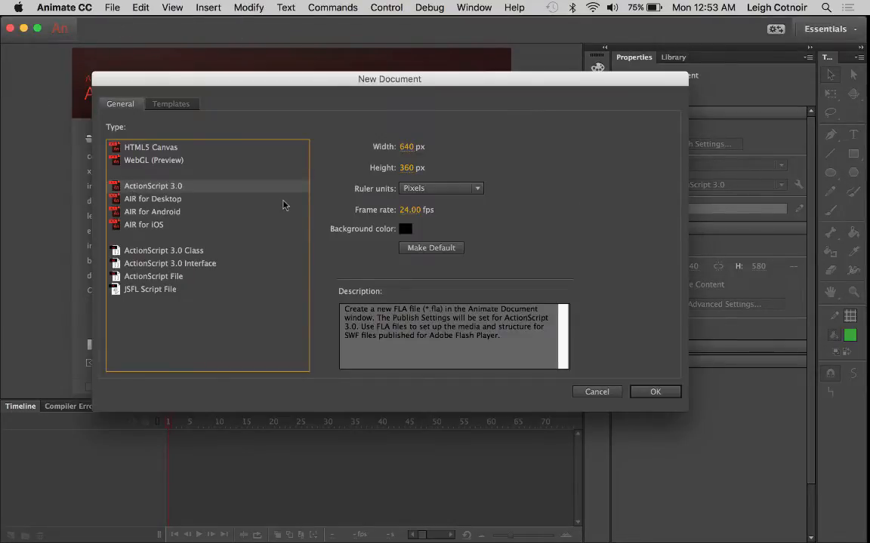
click(406, 146)
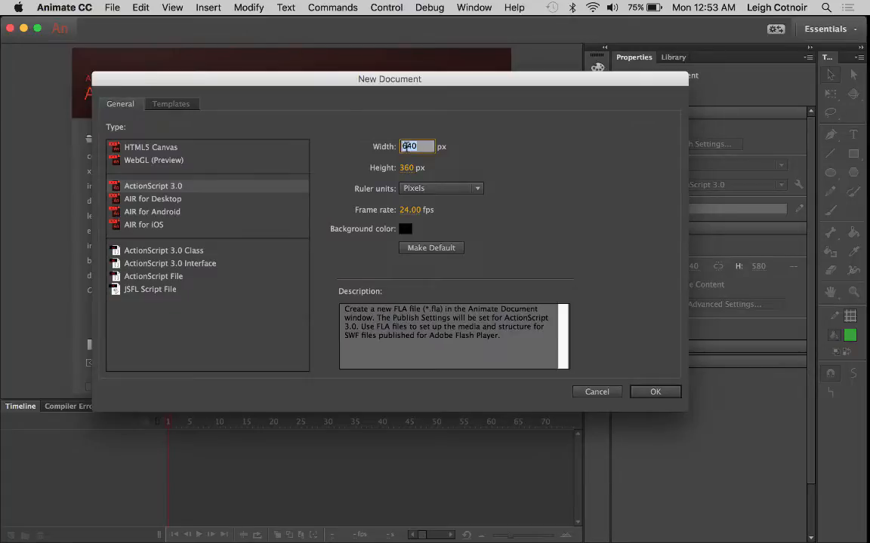
text(13)
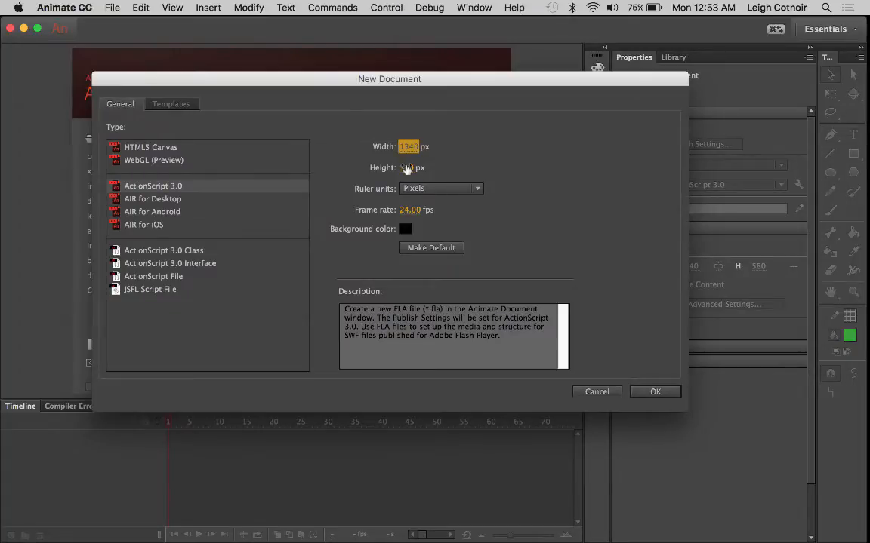
click(406, 168)
text(58)
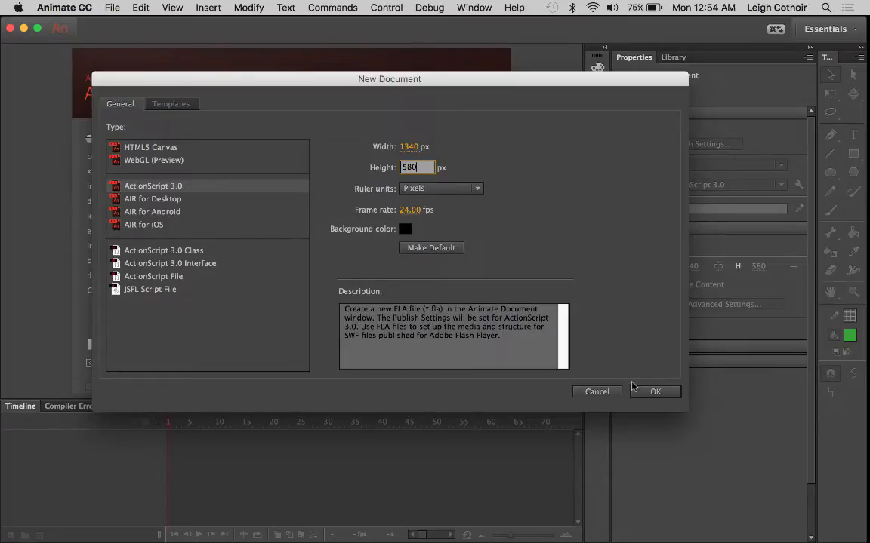
click(654, 393)
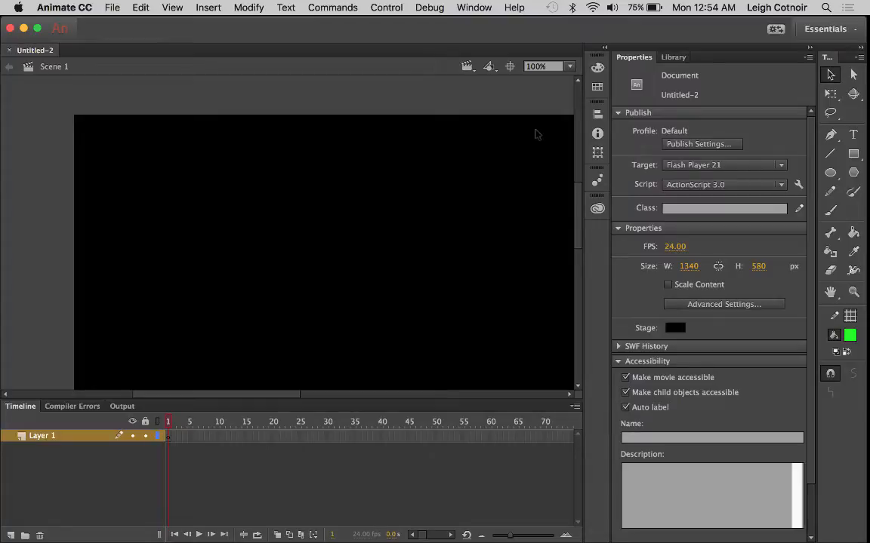
Step: Fit the stage in the window and save the document in animate-cc-project, named with the author's surname plus "-p2"
click(511, 67)
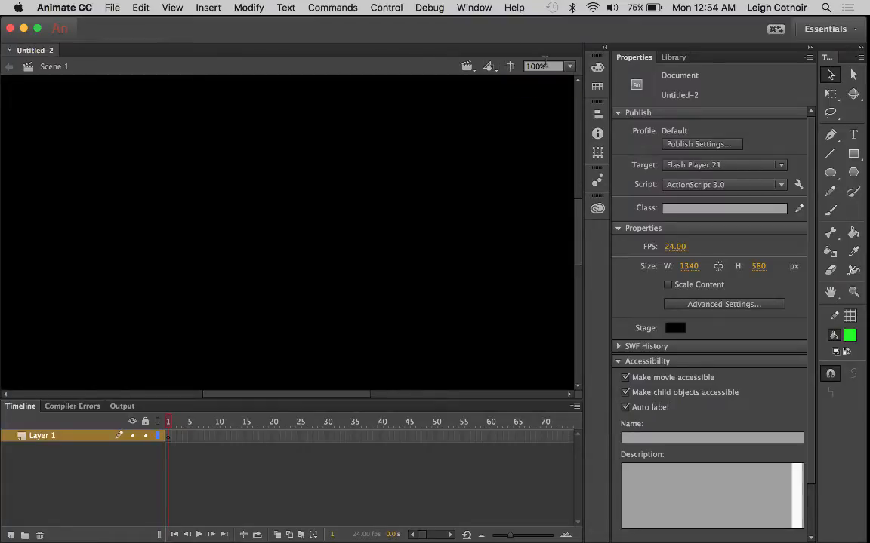
click(569, 67)
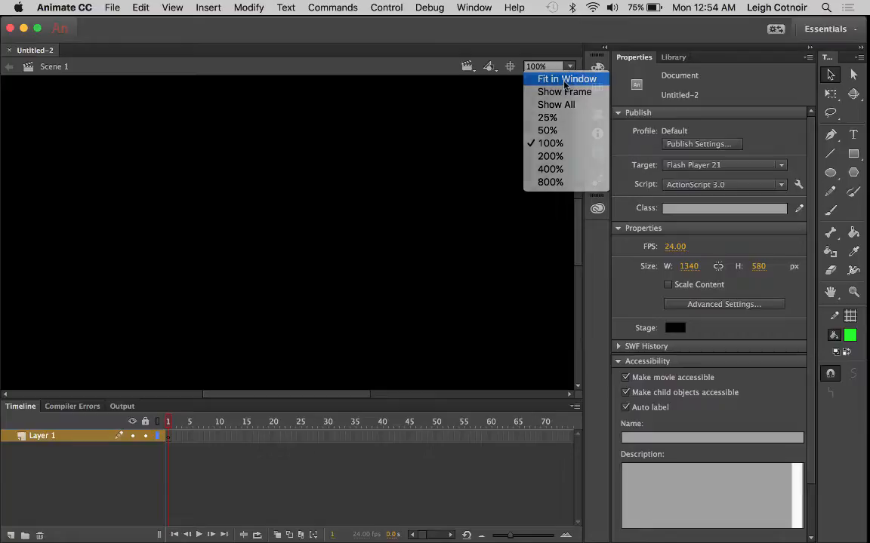
click(562, 78)
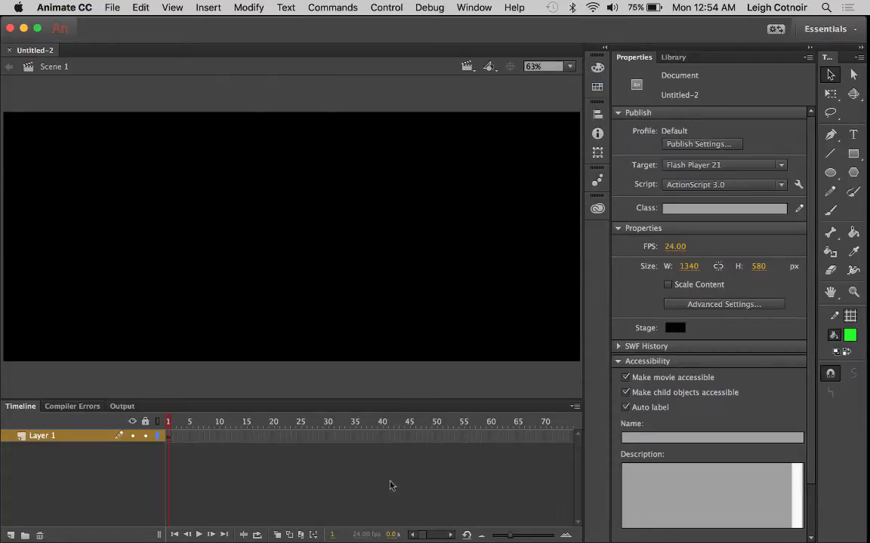
key(super+s)
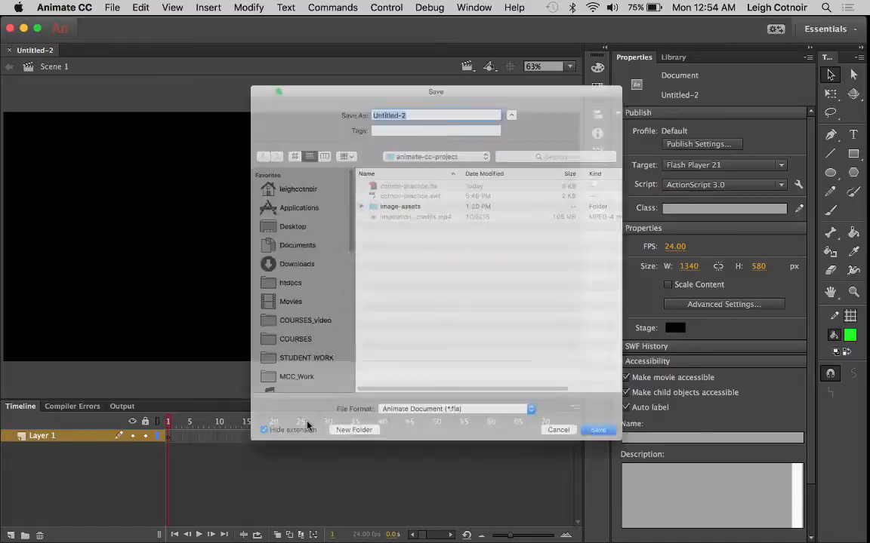
text(cotnoir-p2)
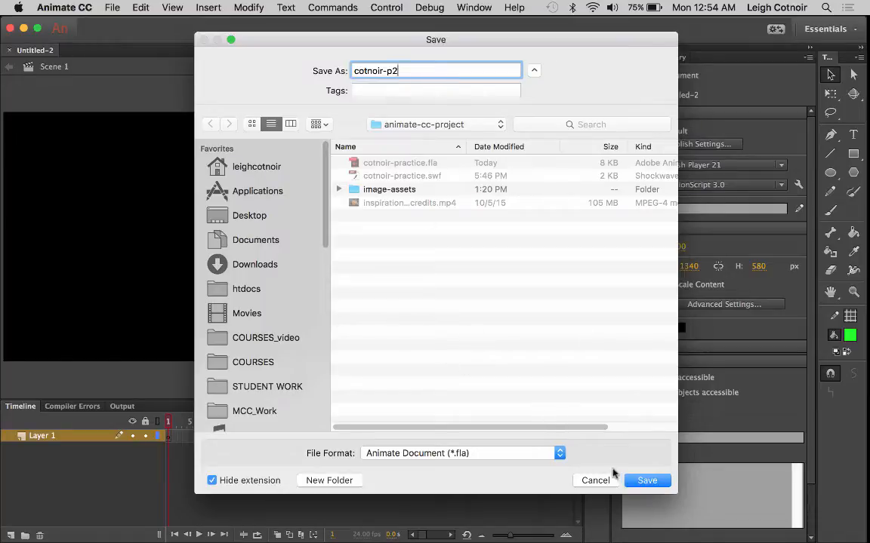
click(646, 481)
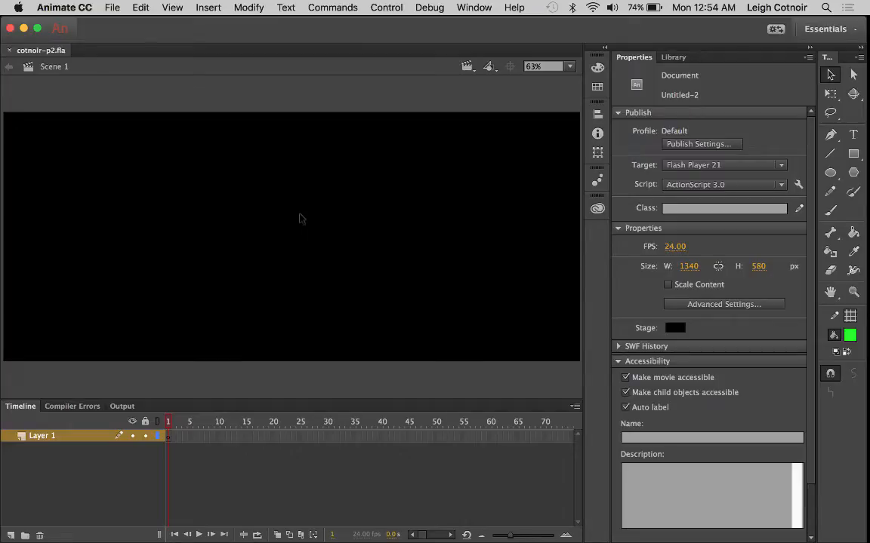
Step: Open Calculator, divide 720 by 1280 to get the video's height-to-width ratio, and move the calculator clear of the stage
click(830, 7)
text(calc)
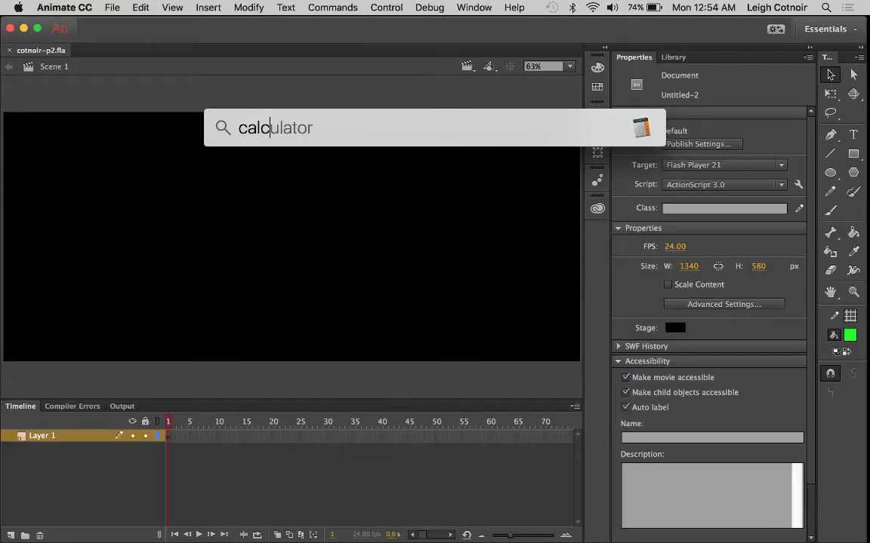
key(Return)
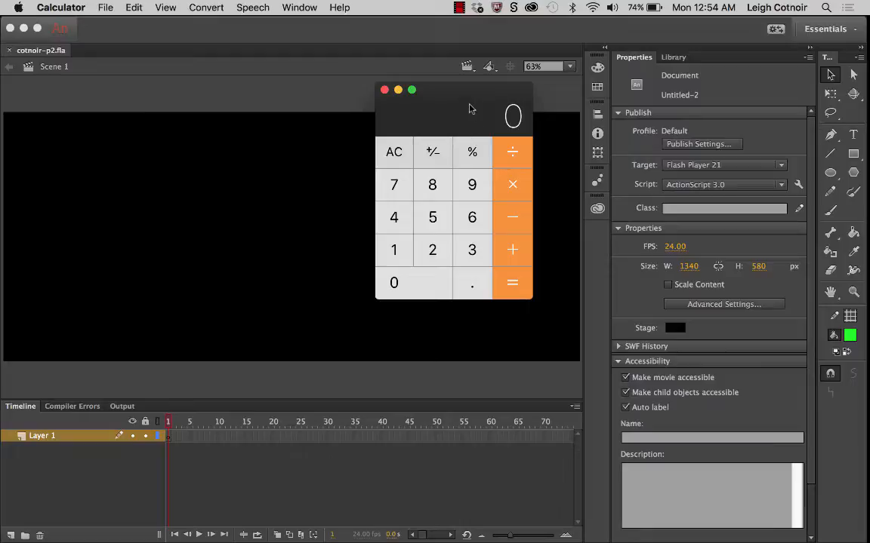
drag(468, 106, 564, 116)
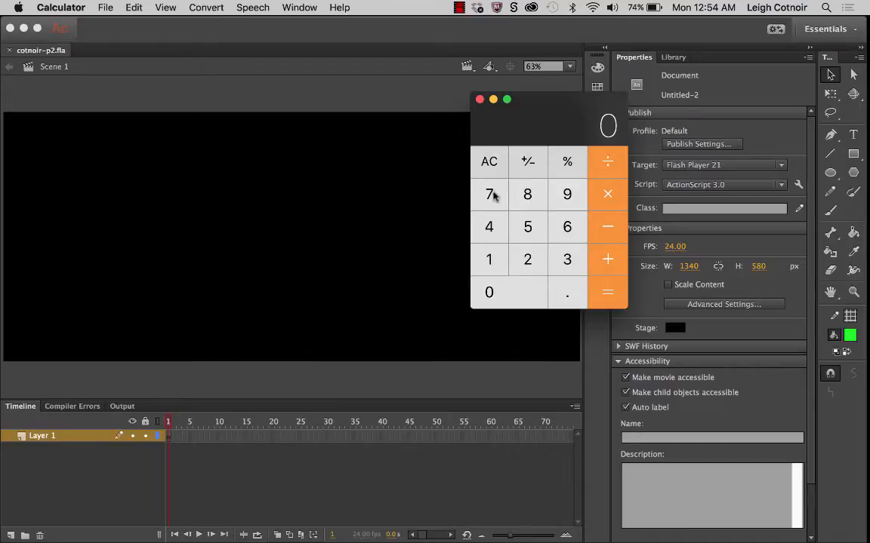
click(490, 195)
click(528, 256)
click(526, 299)
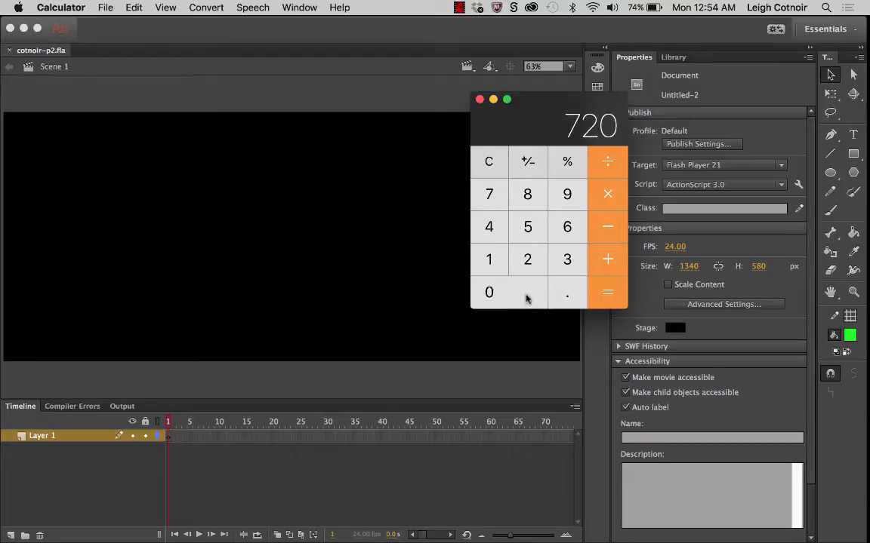
click(606, 160)
click(478, 258)
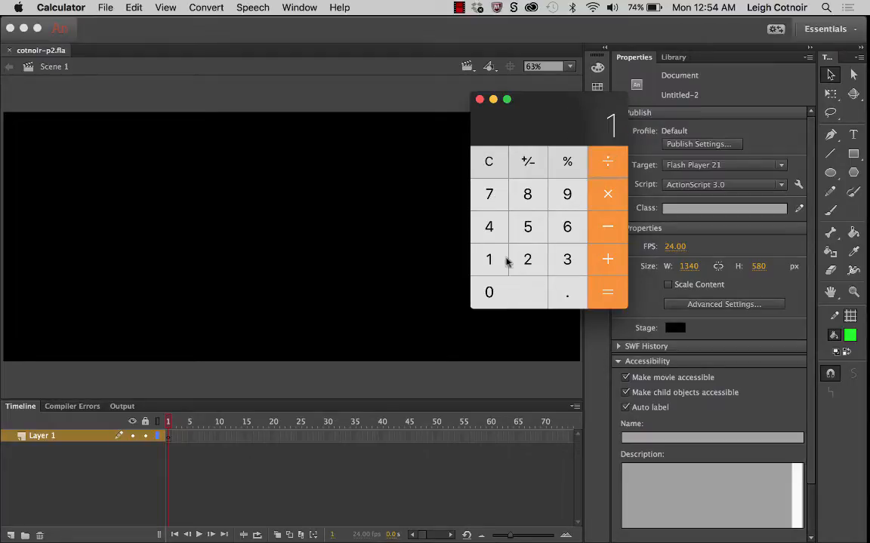
click(526, 257)
click(528, 193)
click(507, 294)
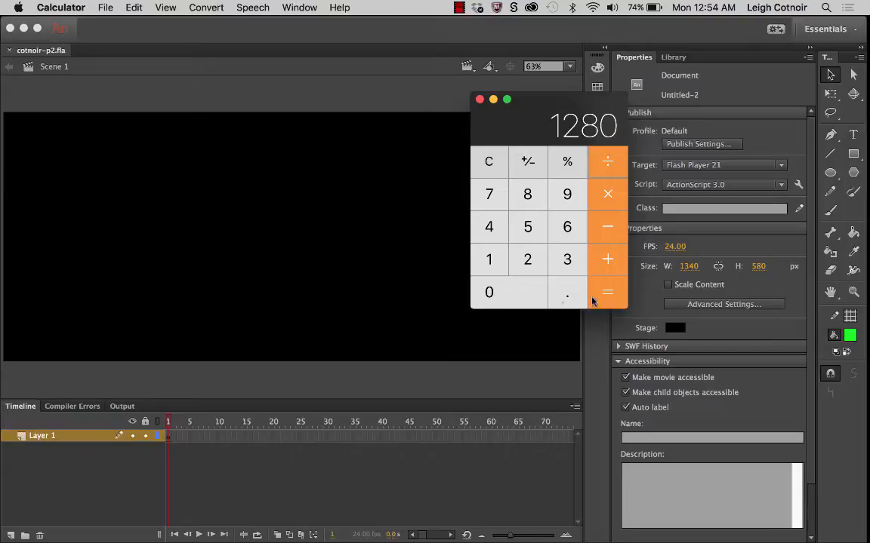
click(604, 294)
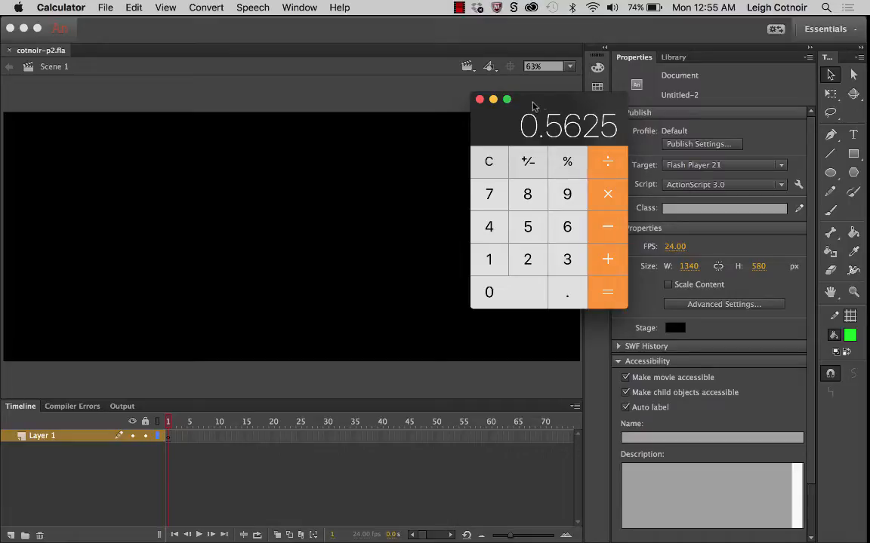
drag(548, 102, 655, 93)
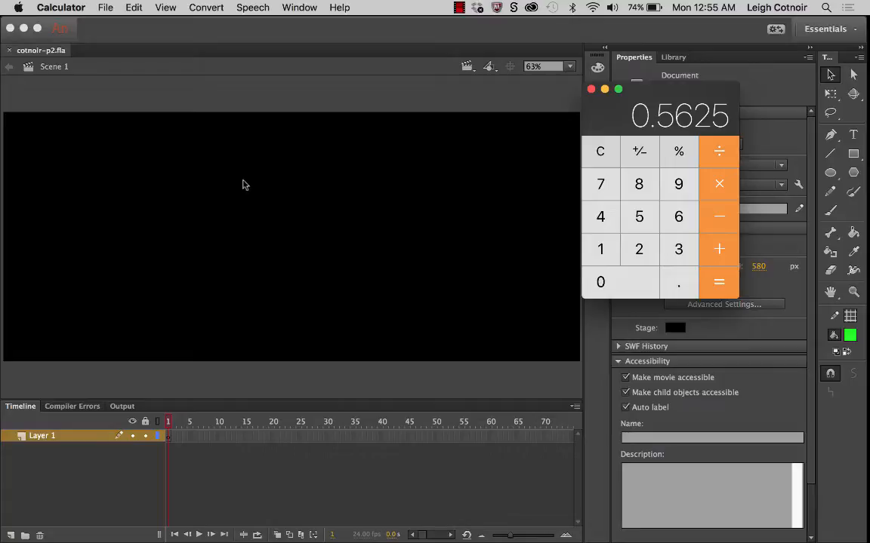
drag(651, 89, 792, 42)
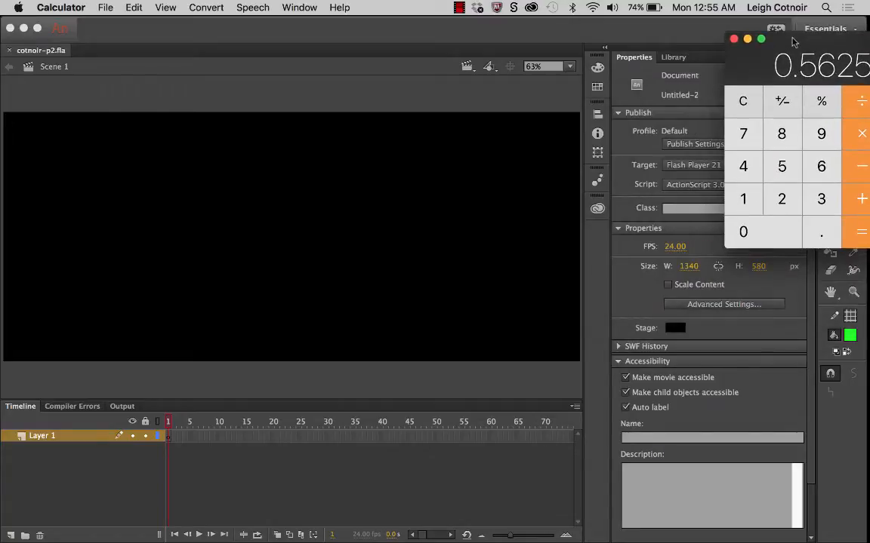
Step: Back in Animate CC, draw a green rectangle about 660 by 390 px on the right half of the stage and select it
click(578, 31)
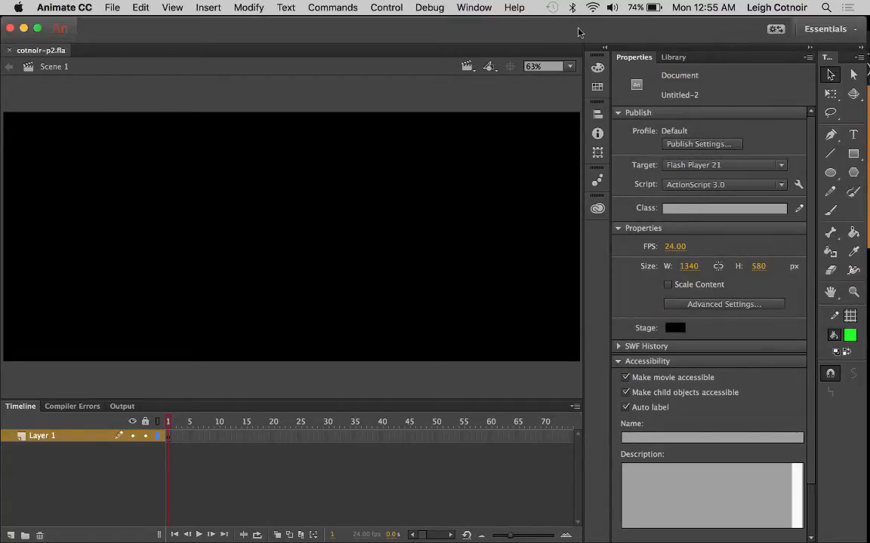
click(853, 154)
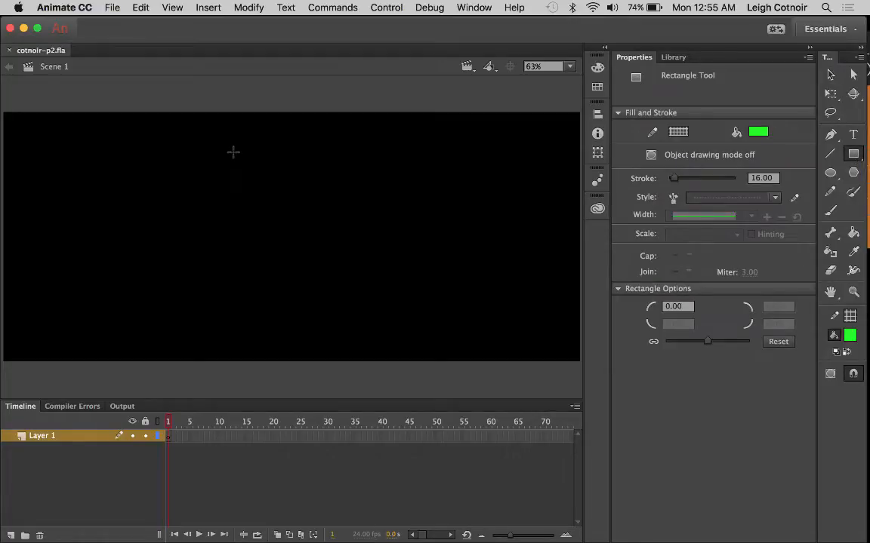
drag(274, 151, 558, 318)
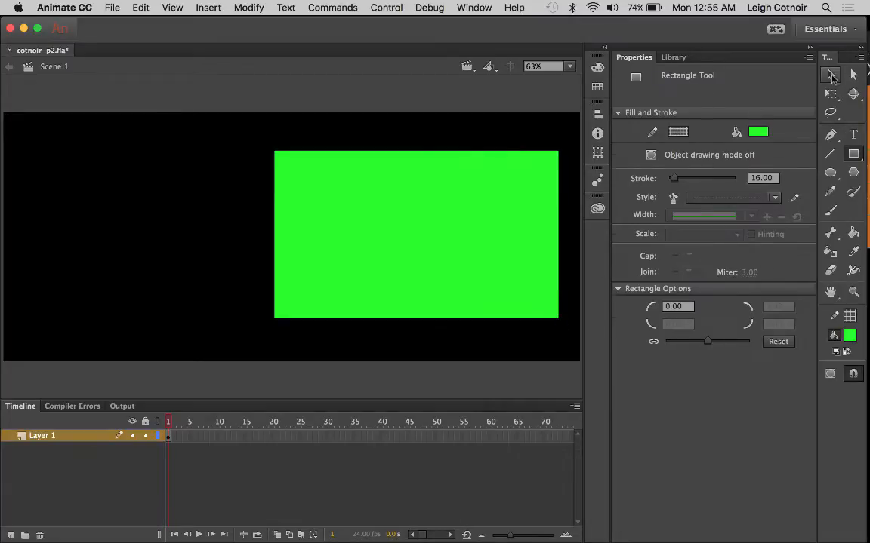
click(831, 76)
click(438, 190)
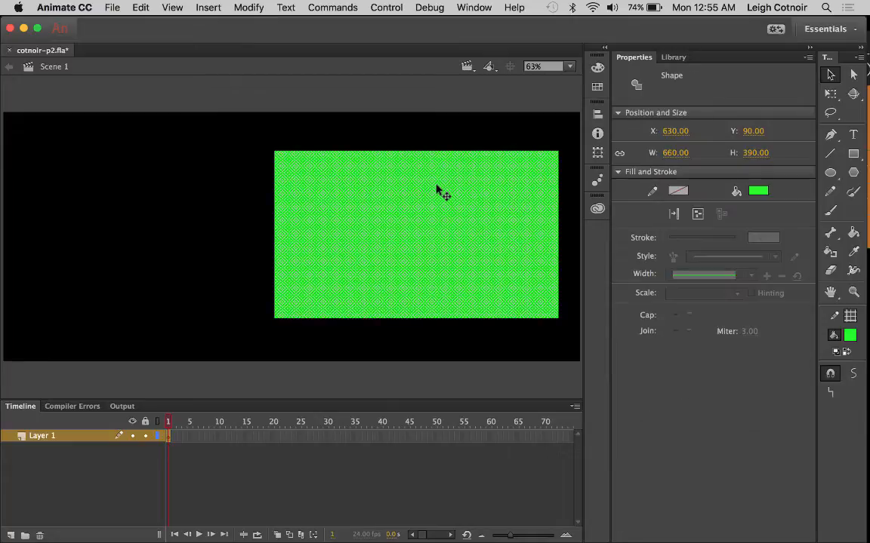
Step: Widen the green rectangle with Free Transform, shift it toward the stage's left side, and set its width to 850 px with proportions locked
click(830, 94)
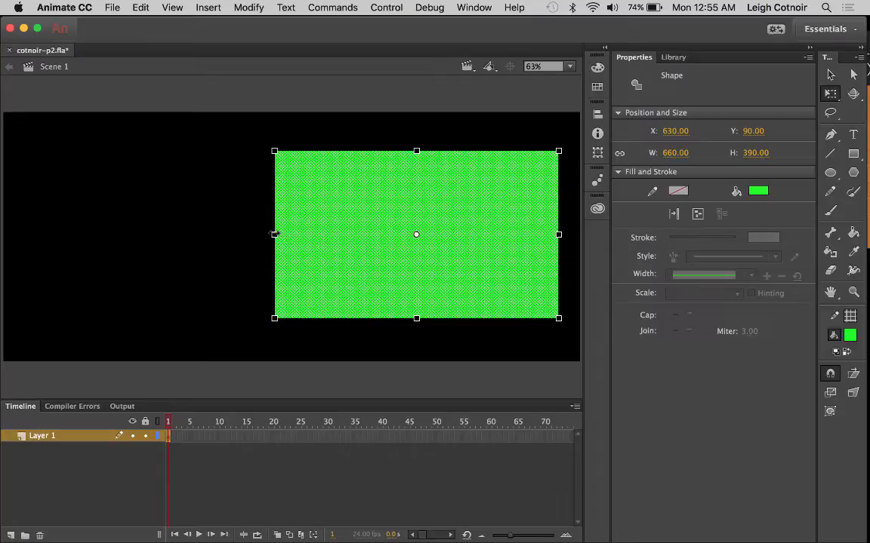
drag(274, 235, 249, 235)
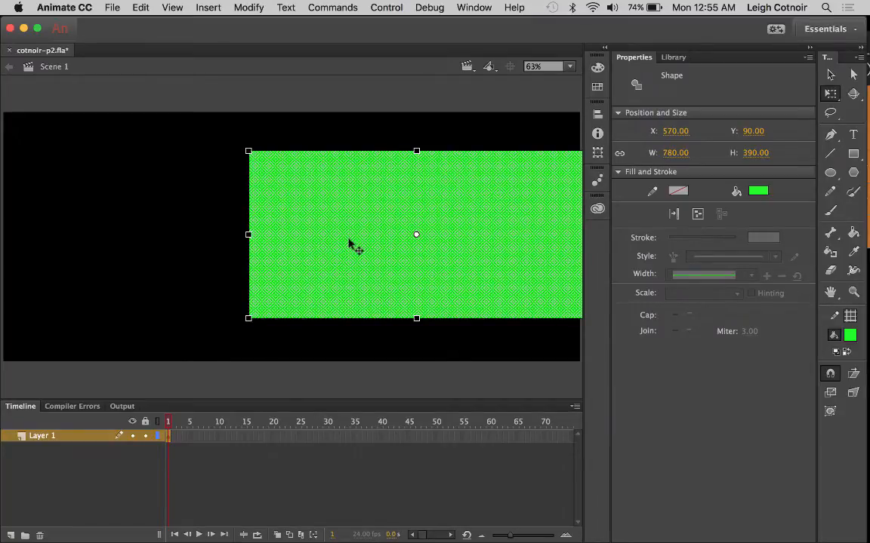
drag(351, 245, 310, 240)
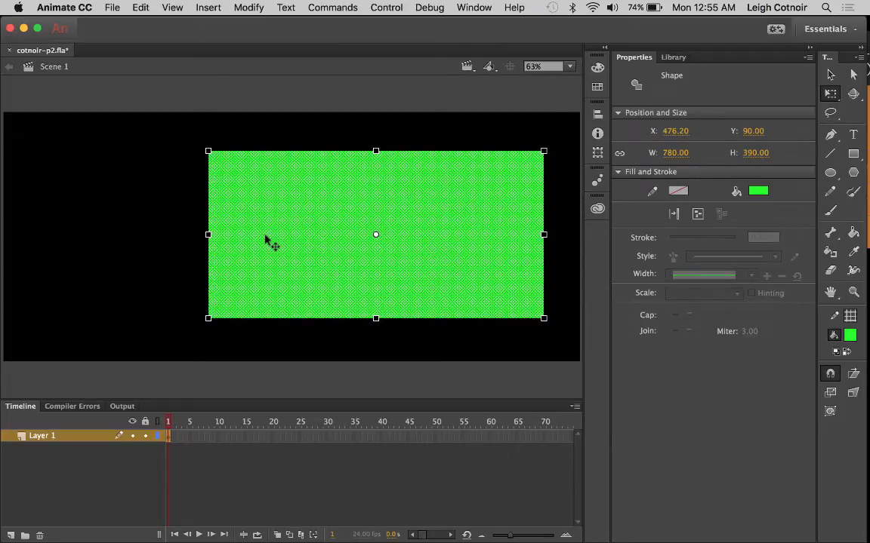
drag(207, 234, 192, 235)
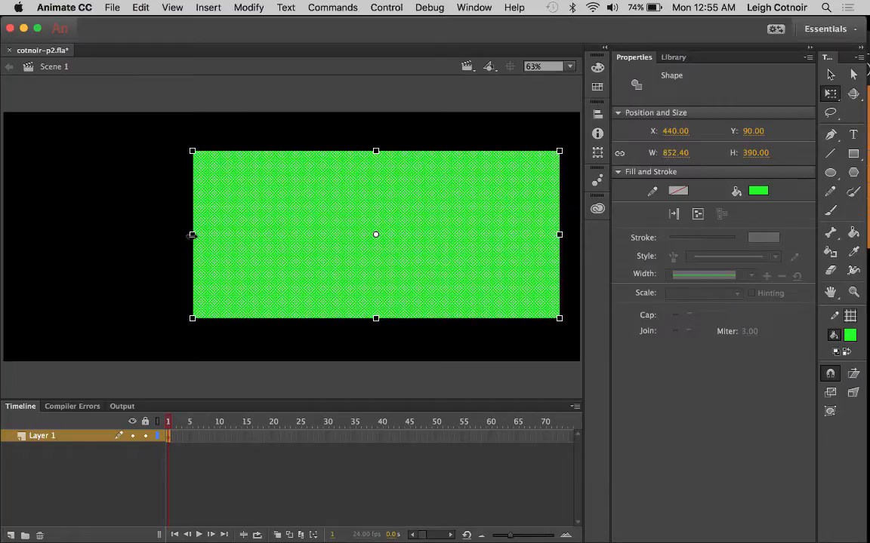
click(669, 153)
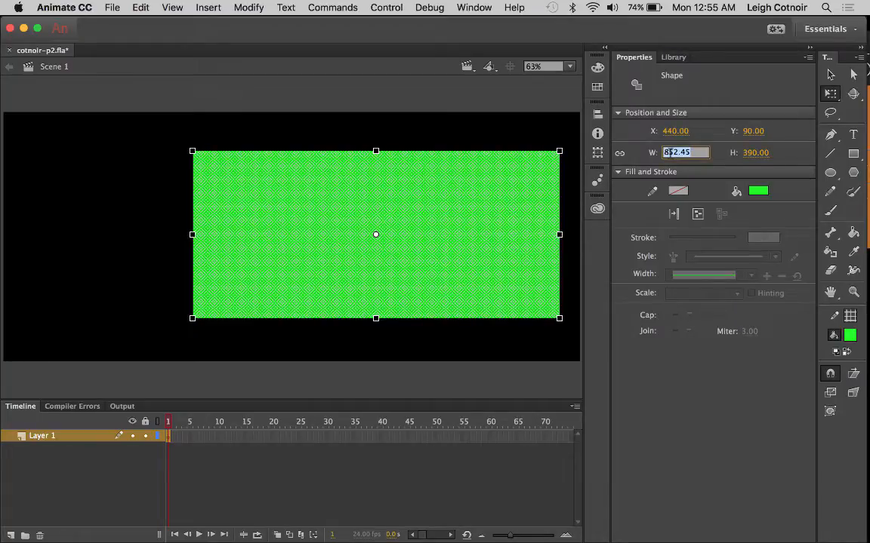
text(850)
key(Return)
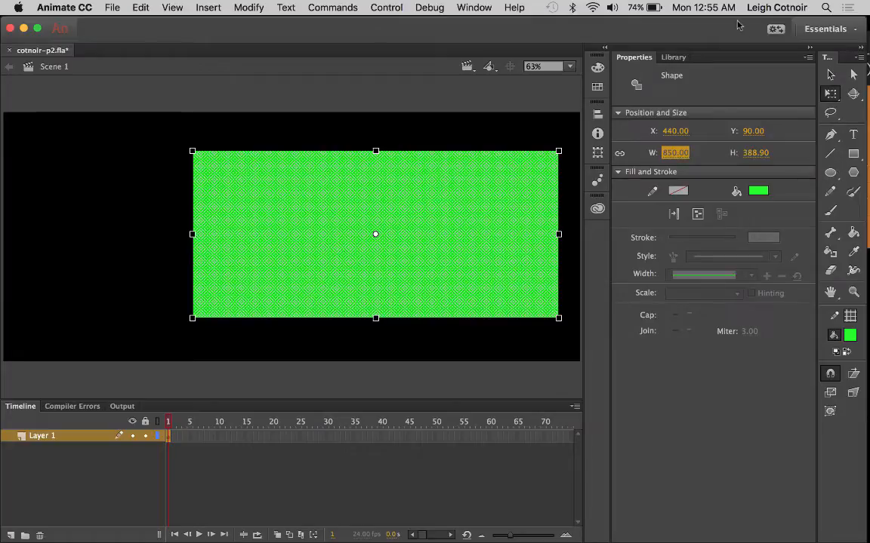
Step: Switch to Calculator and multiply the 0.5625 ratio by 850 to work out the rectangle's height
drag(729, 25, 641, 25)
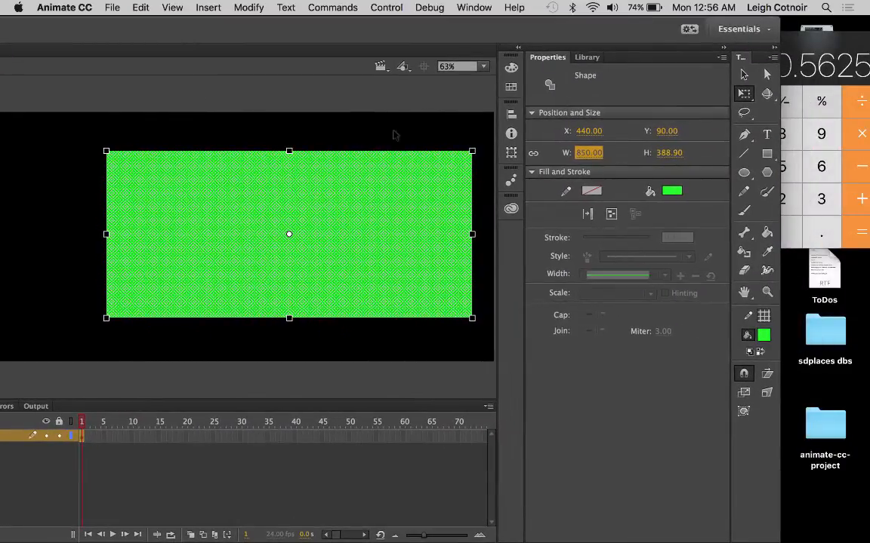
click(815, 47)
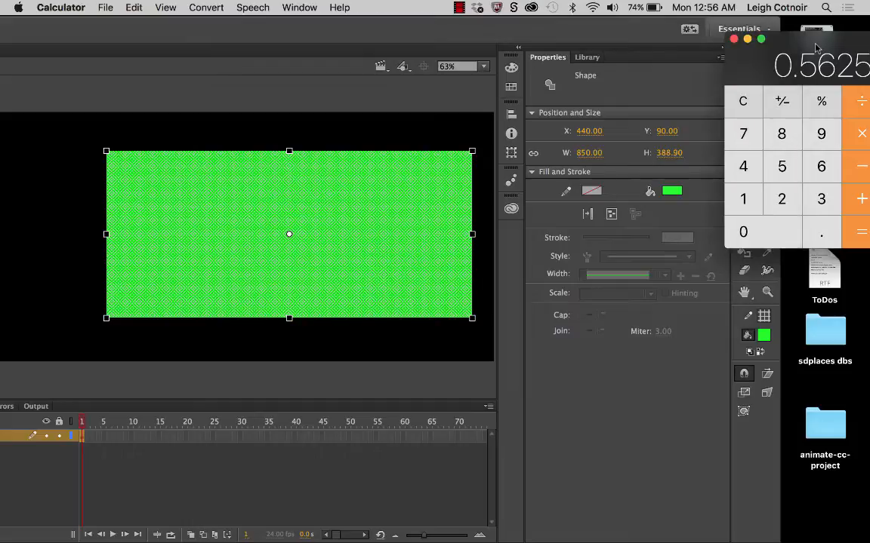
drag(815, 47, 752, 48)
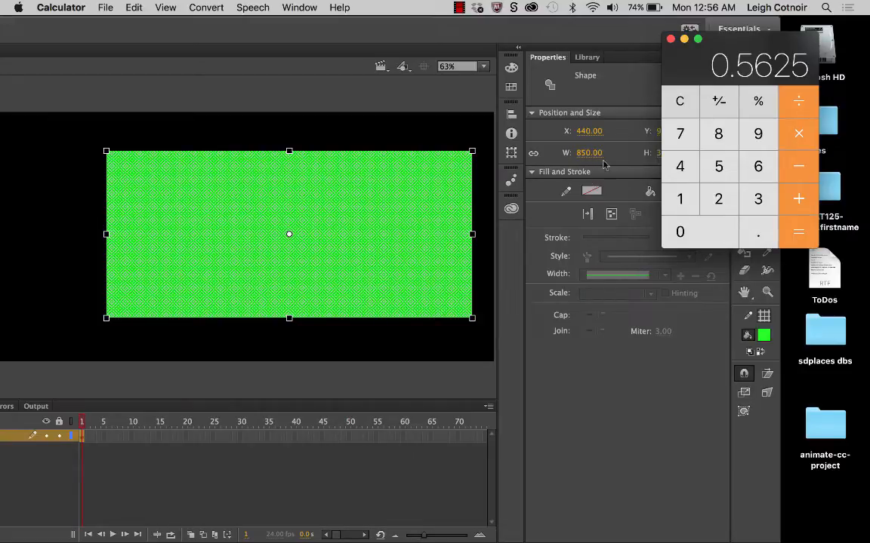
click(801, 135)
click(718, 134)
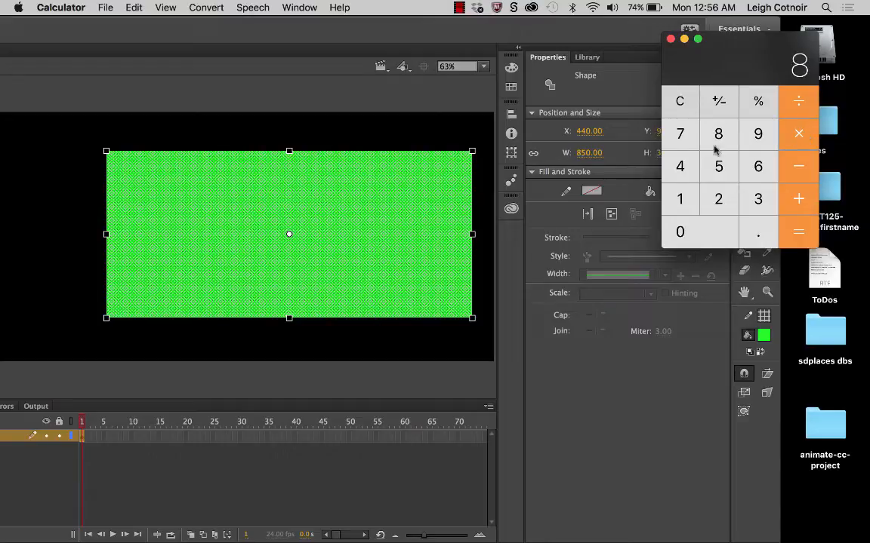
click(717, 166)
click(721, 228)
click(798, 236)
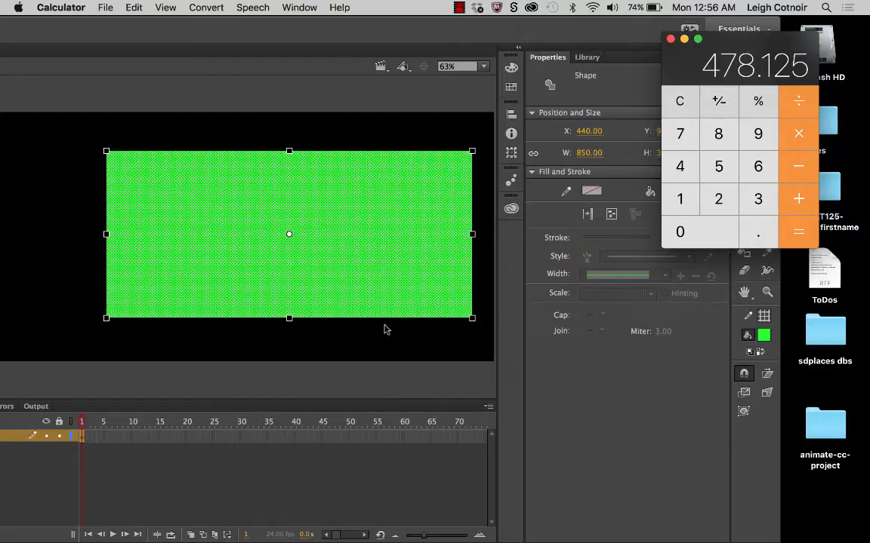
Step: Back in Animate CC, unlock the rectangle's proportions, set its height to 480 px, and lock the proportions again
click(404, 33)
drag(331, 23, 398, 23)
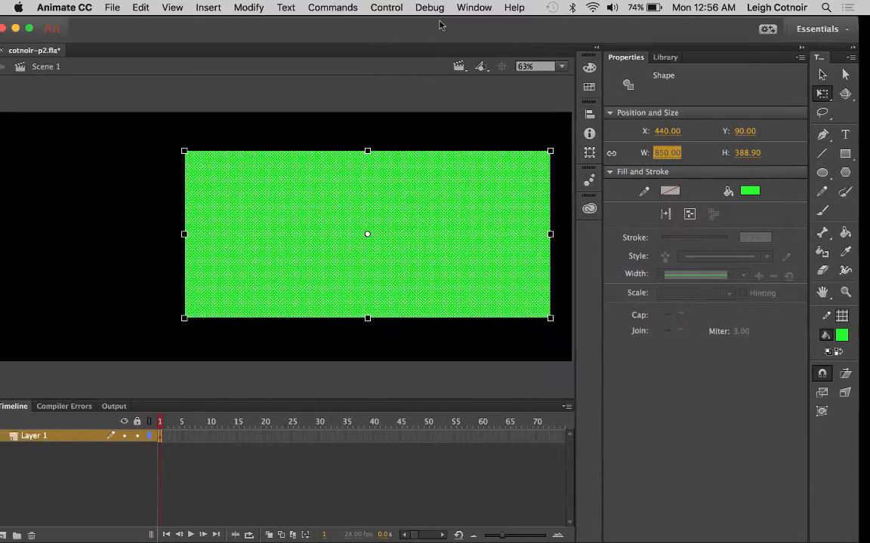
click(611, 154)
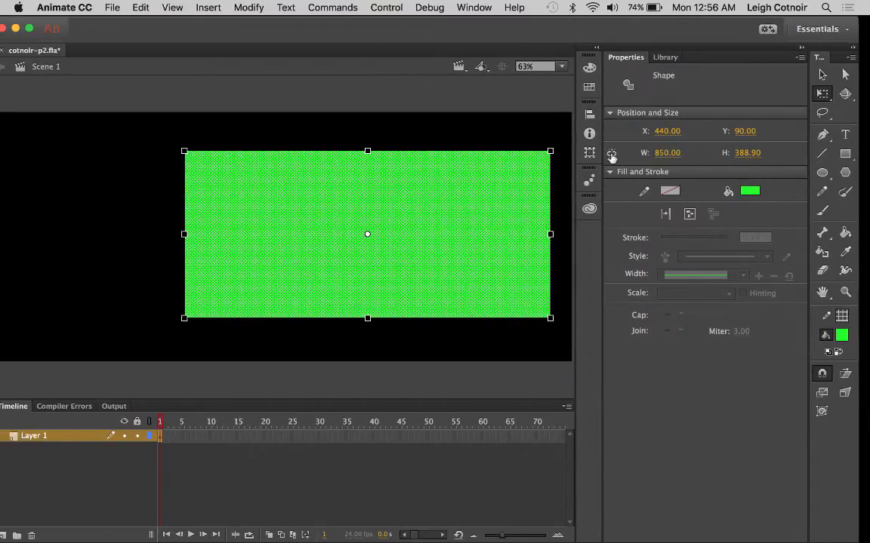
click(746, 153)
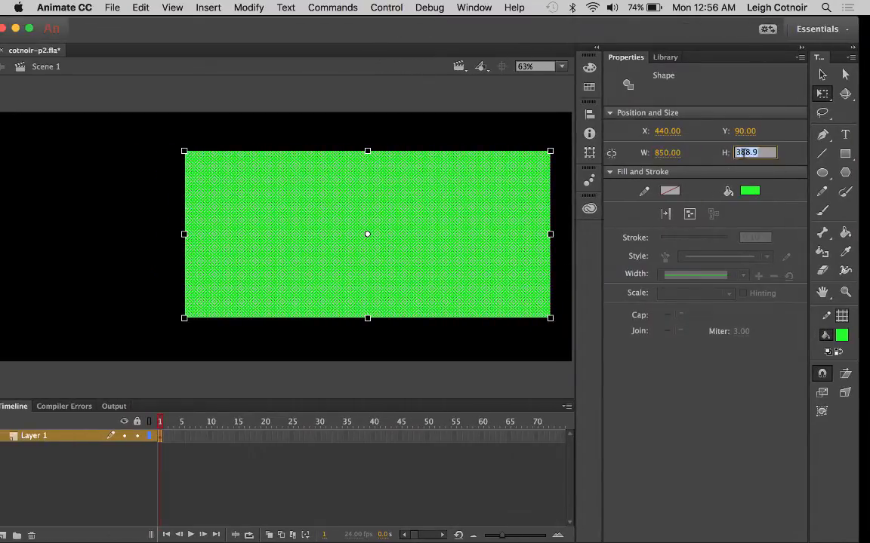
text(480)
key(Return)
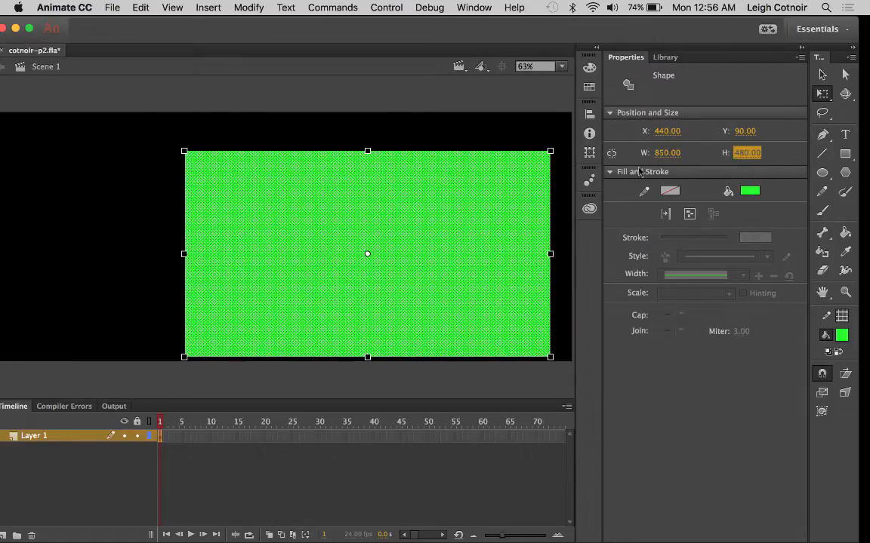
click(612, 154)
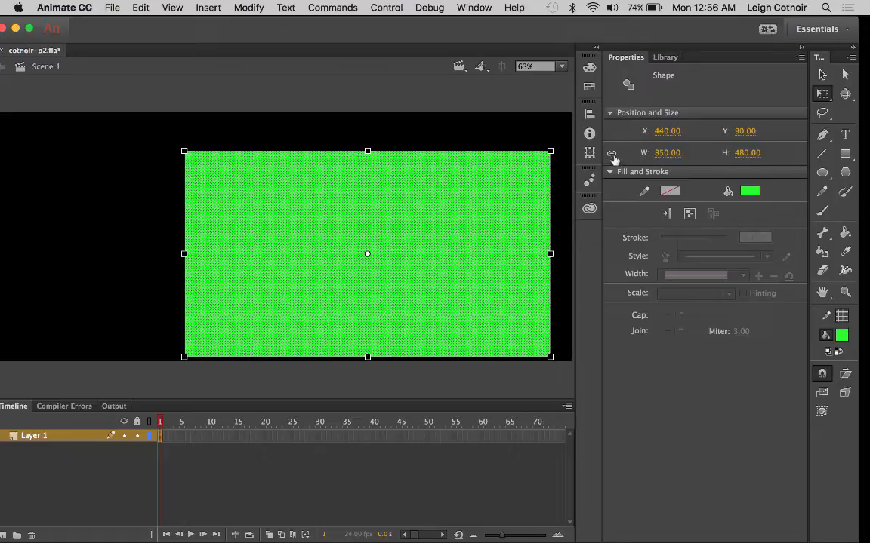
Step: Move the rectangle up to about Y 44 px and display the stage at 50% zoom
drag(478, 261, 480, 243)
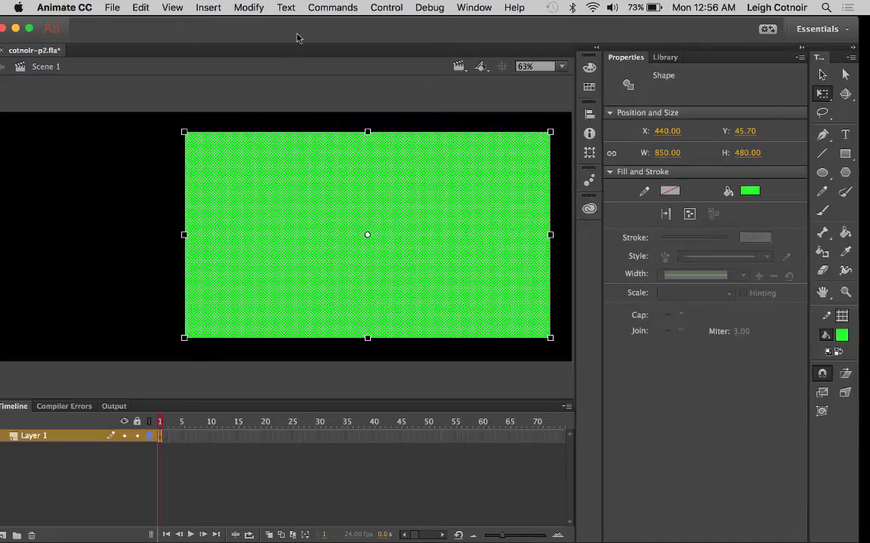
drag(296, 38, 306, 25)
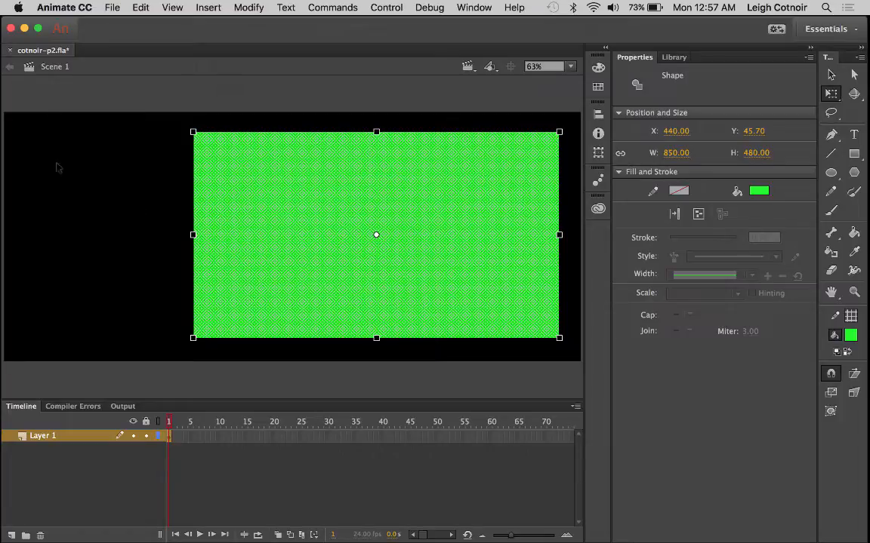
click(570, 67)
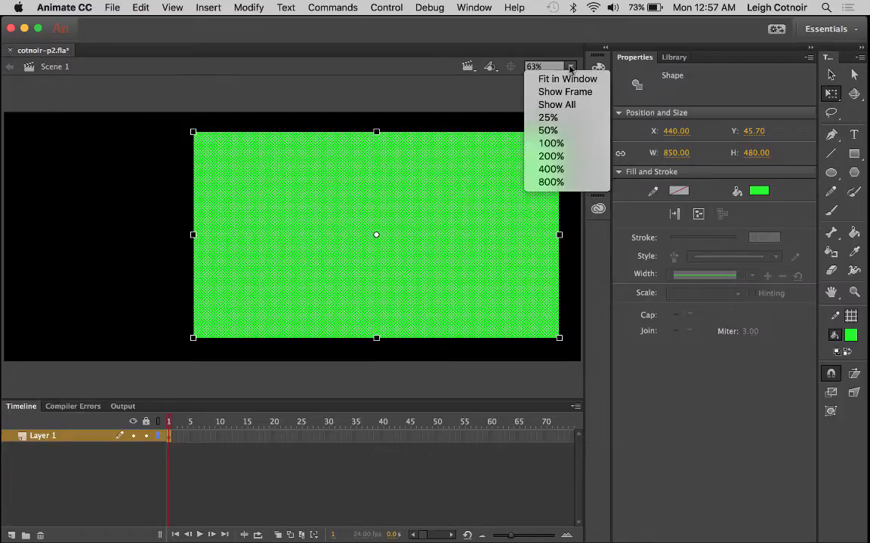
click(548, 130)
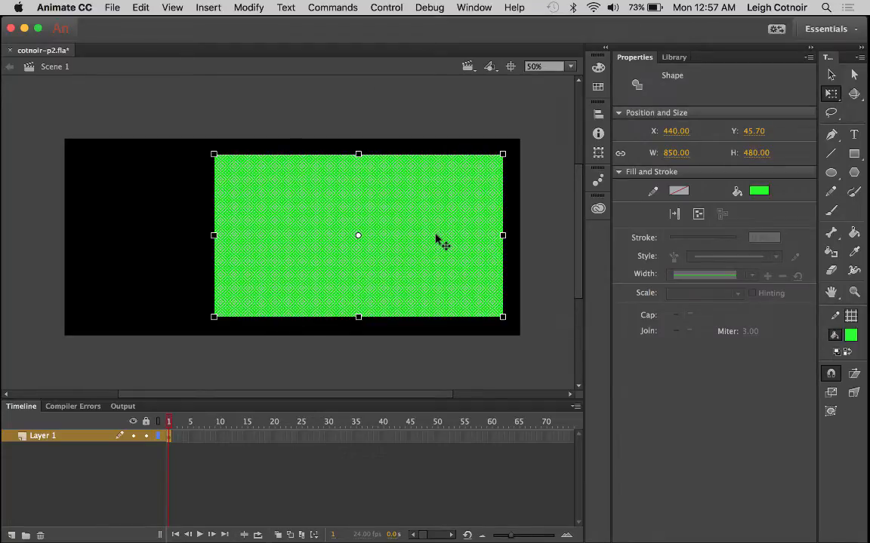
mouse_move(435, 238)
mouse_down()
mouse_move(433, 227)
mouse_move(439, 238)
mouse_up()
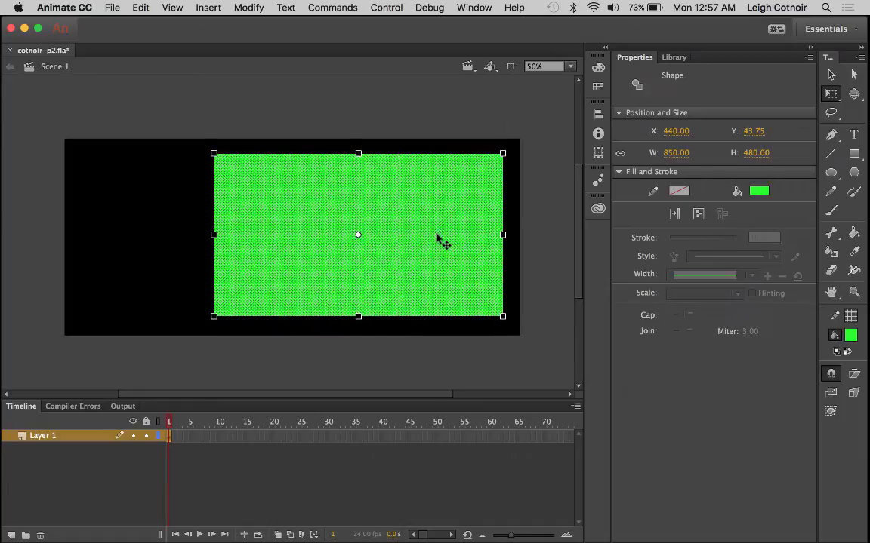
Step: Centre the rectangle horizontally and vertically on the stage using Align to stage
click(599, 115)
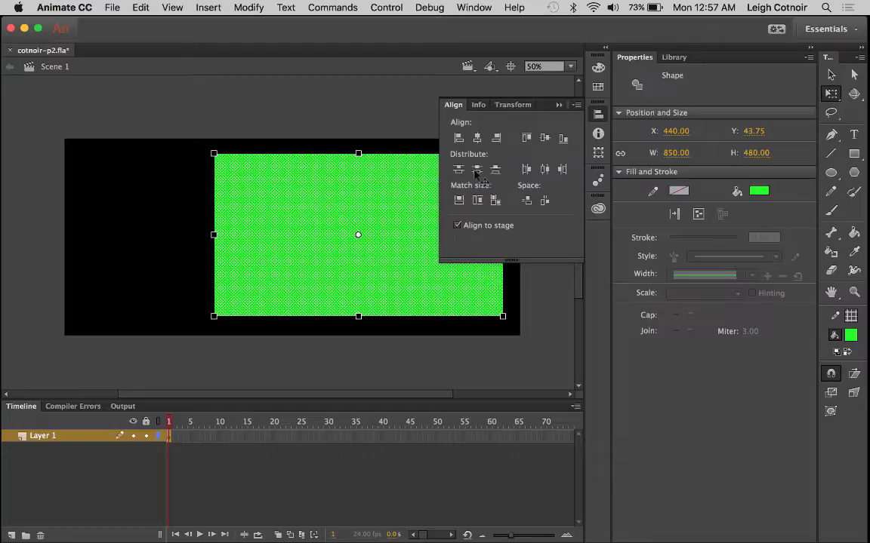
click(478, 138)
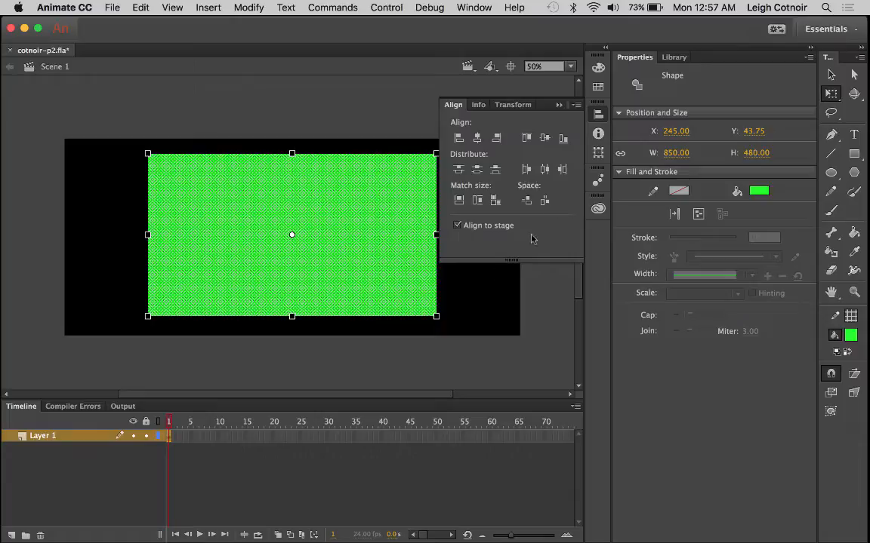
click(546, 139)
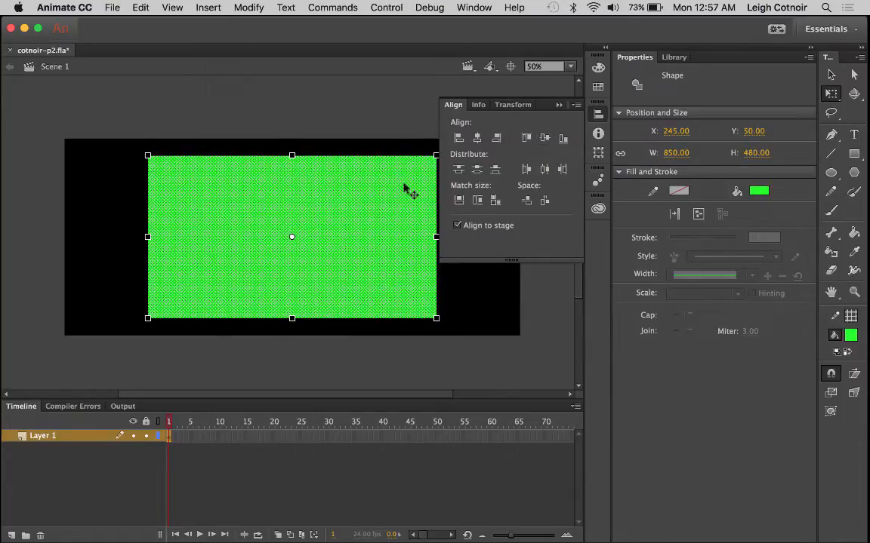
Step: Align the rectangle to the stage's left edge, switch to its right edge, move it back to about X 438 px, and deselect it
click(458, 138)
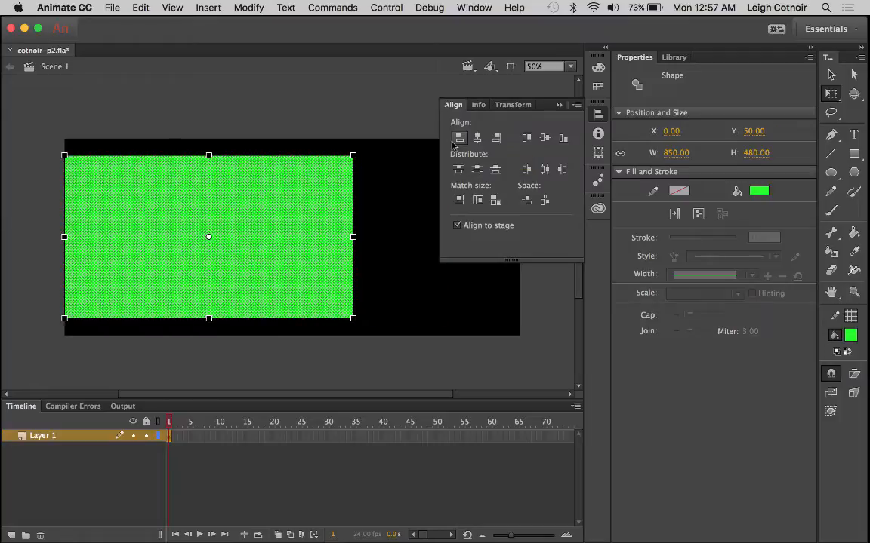
click(497, 139)
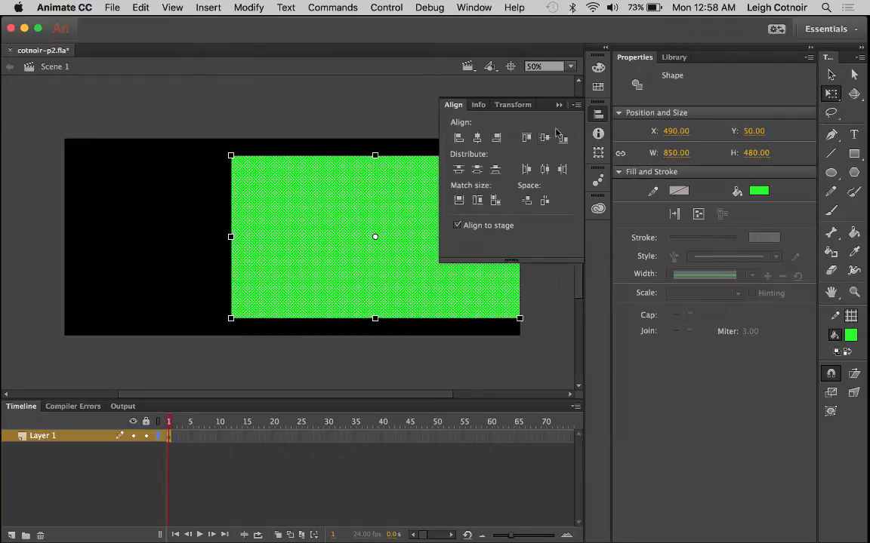
click(558, 105)
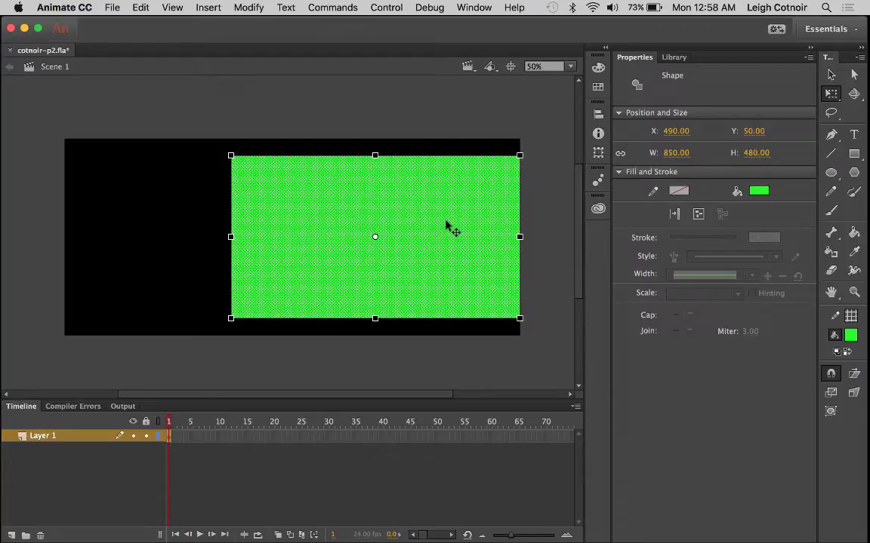
drag(446, 224, 428, 220)
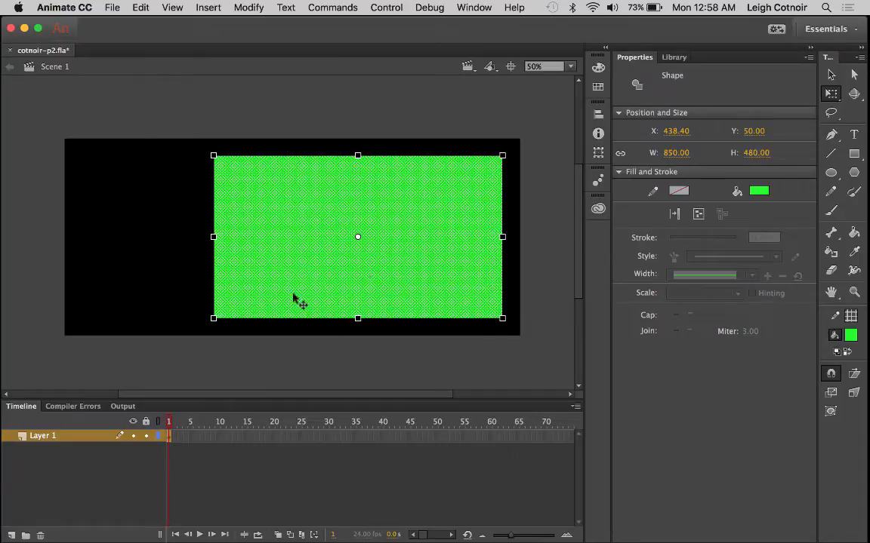
click(397, 116)
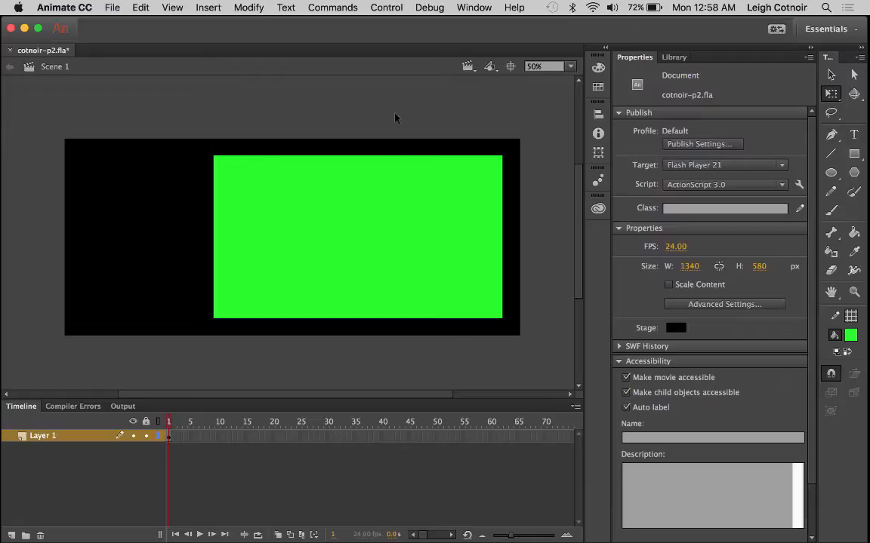
Step: Change the rectangle's fill from green to dark gray and deselect it
click(436, 249)
click(760, 192)
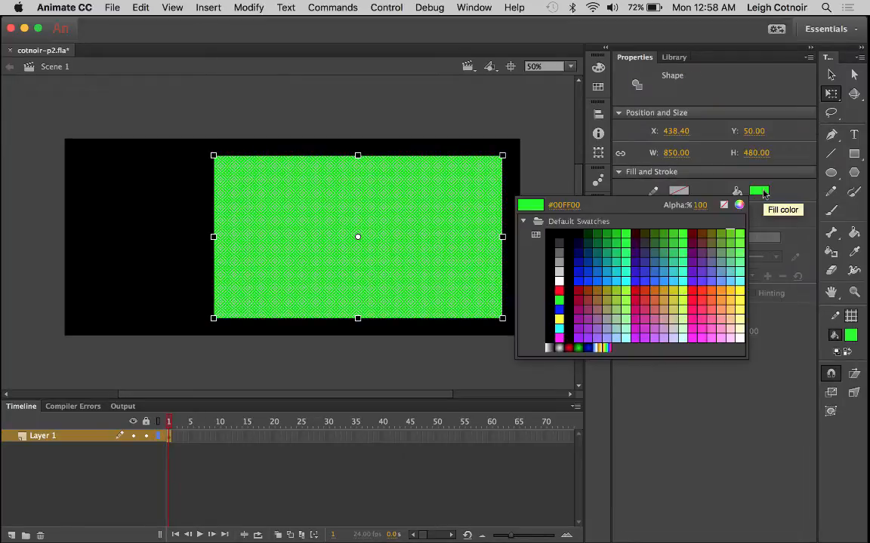
click(559, 253)
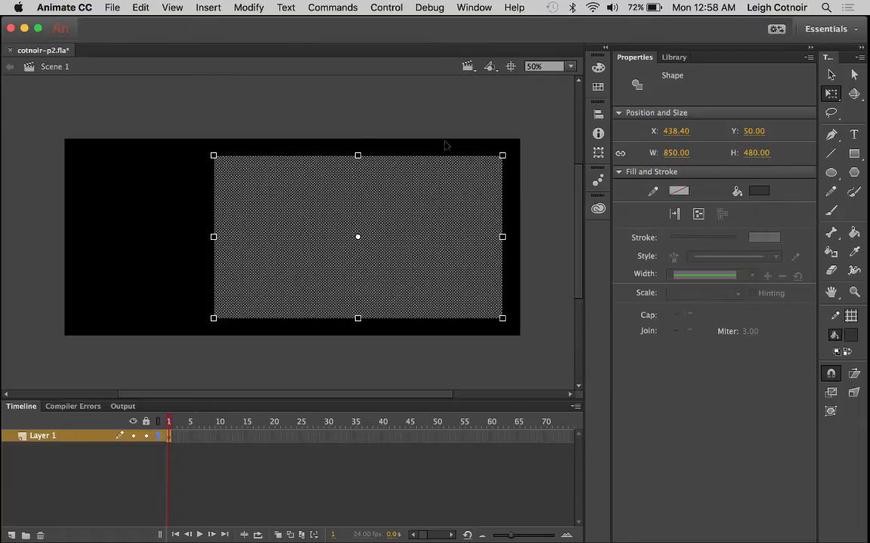
click(416, 109)
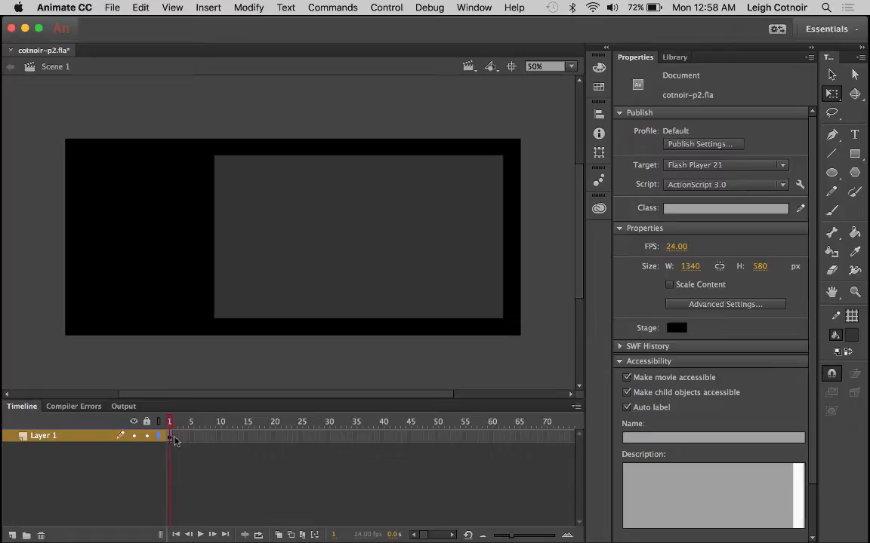
Step: Rename Layer 1 as "movie placeholder"
double_click(58, 437)
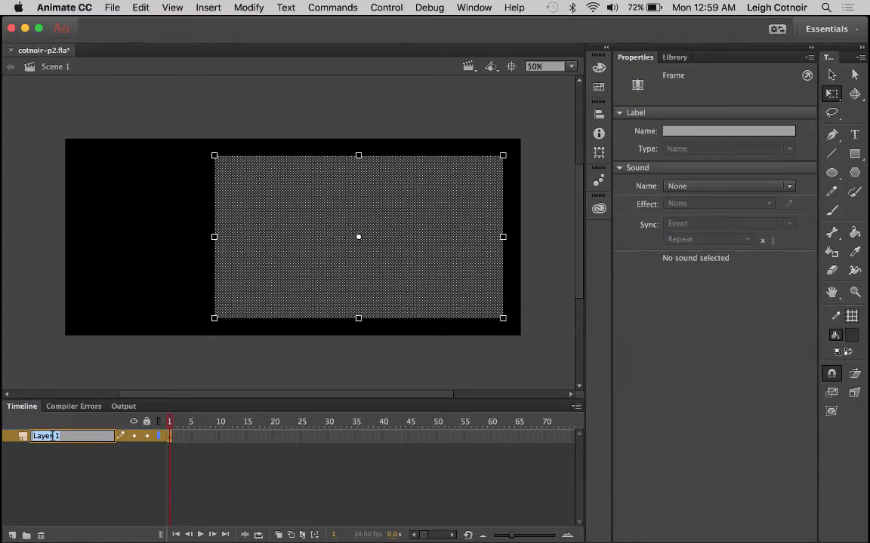
text(vid)
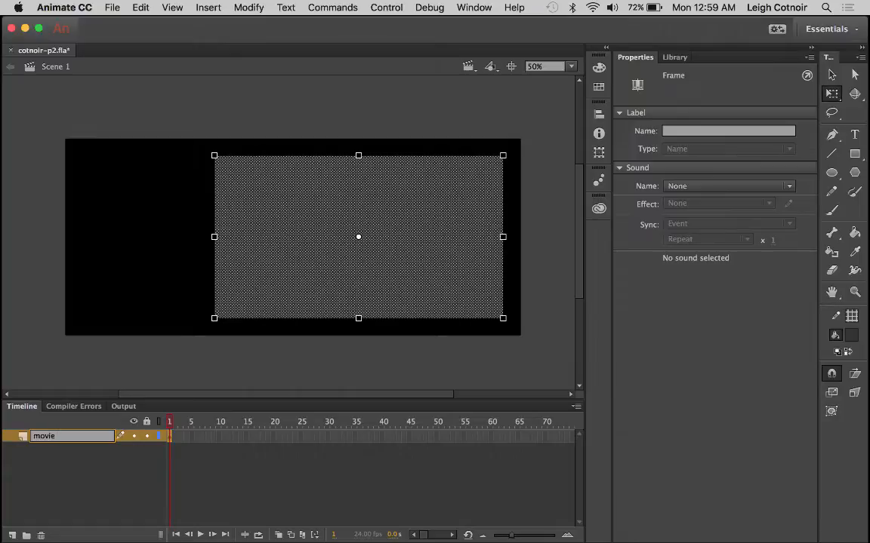
text(holder)
key(Return)
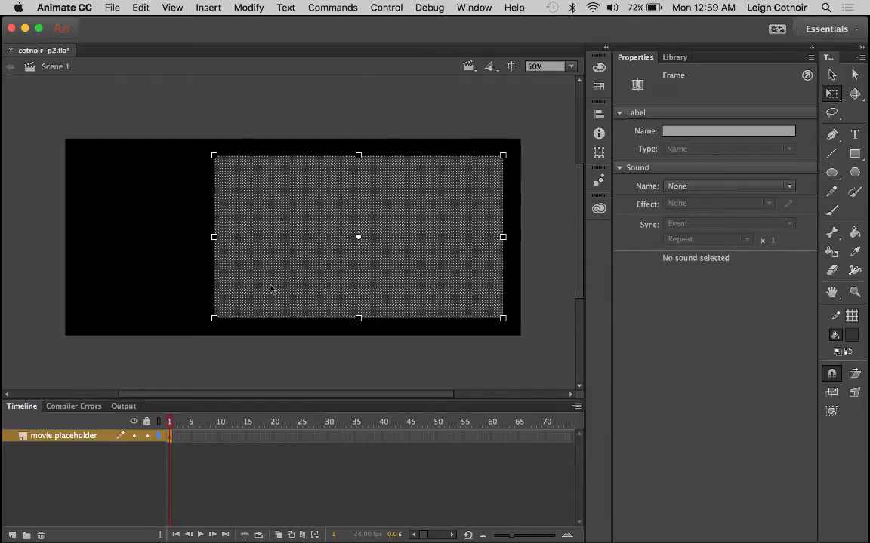
Step: Lock the movie placeholder layer and save the file
click(147, 437)
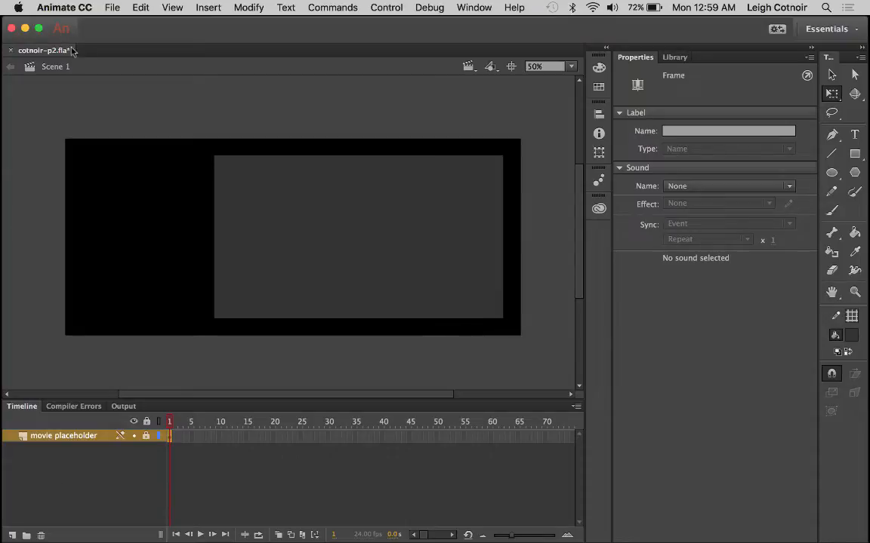
key(super+s)
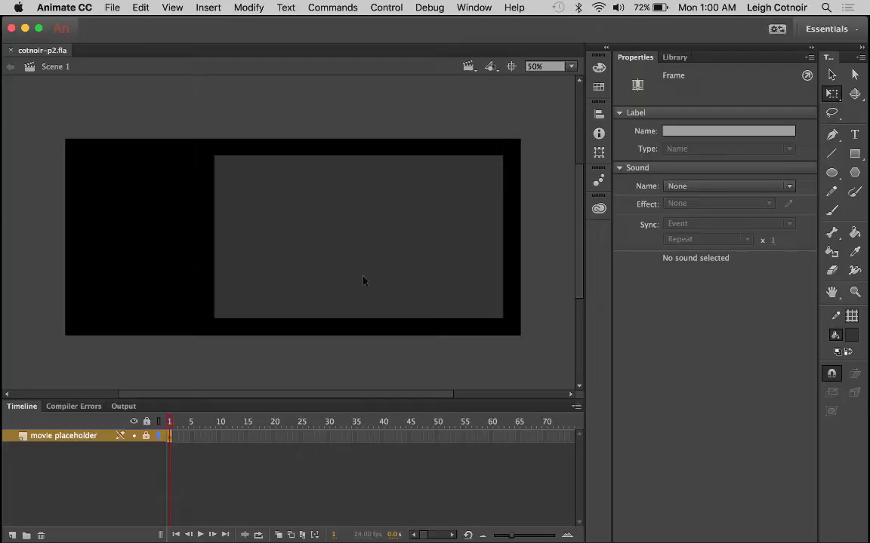
Step: Set the Text tool's colour to #FFCC99 and its font family to Arial
click(855, 135)
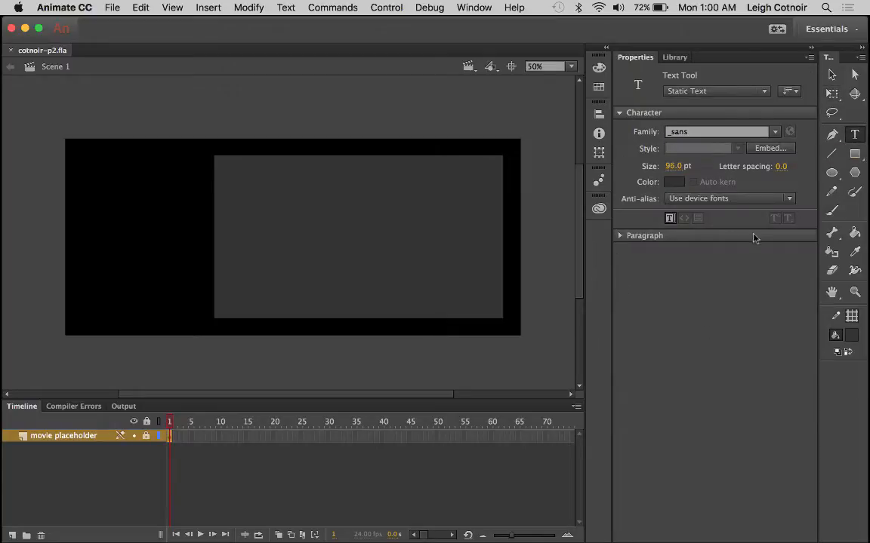
click(674, 181)
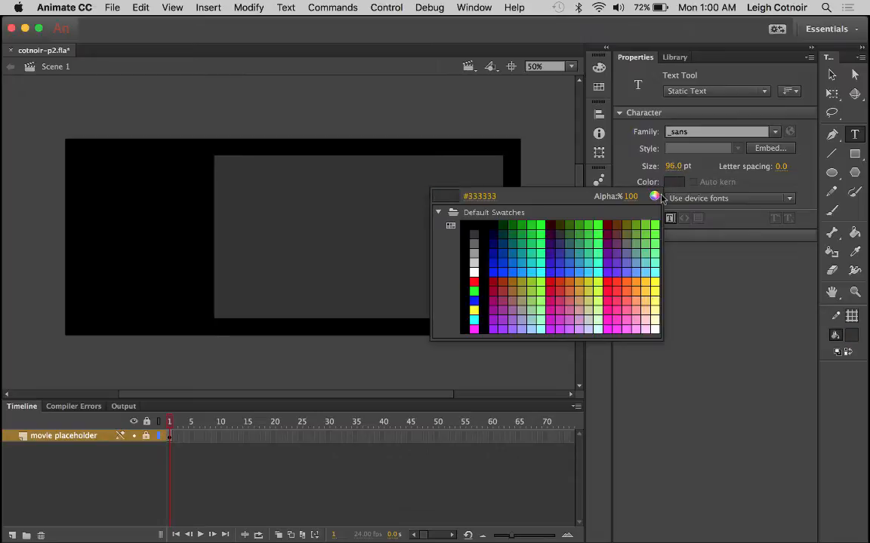
click(655, 196)
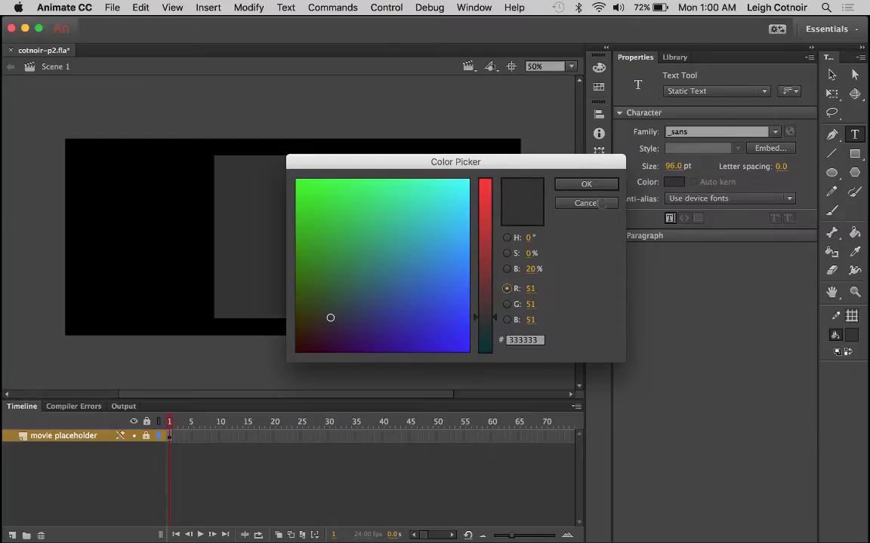
click(602, 204)
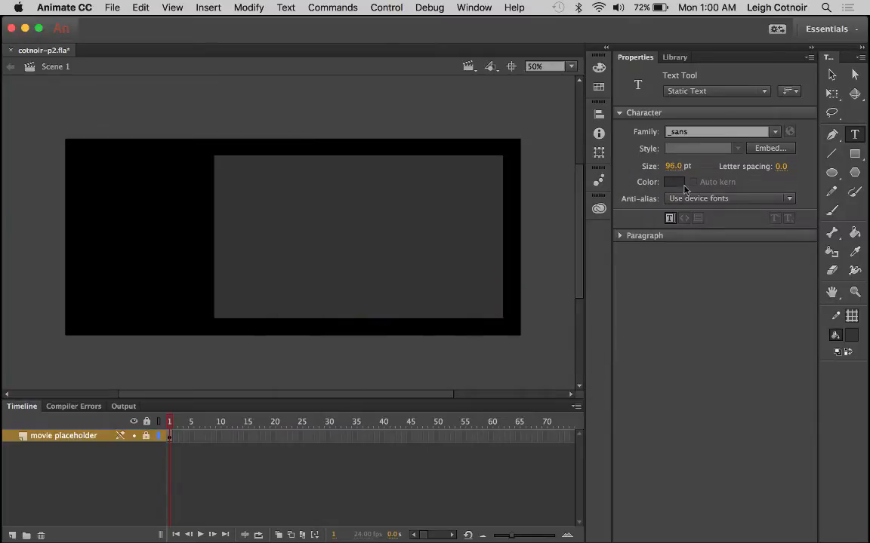
click(676, 184)
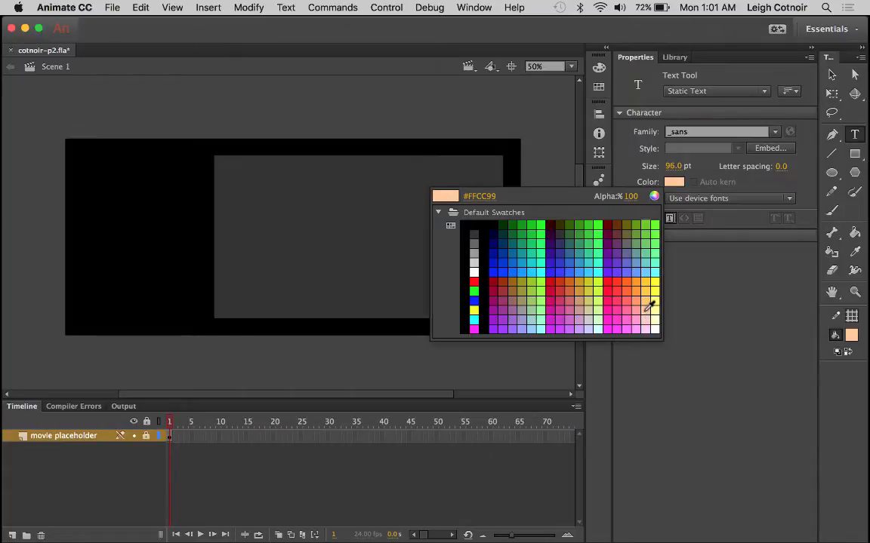
click(645, 310)
click(672, 182)
click(649, 306)
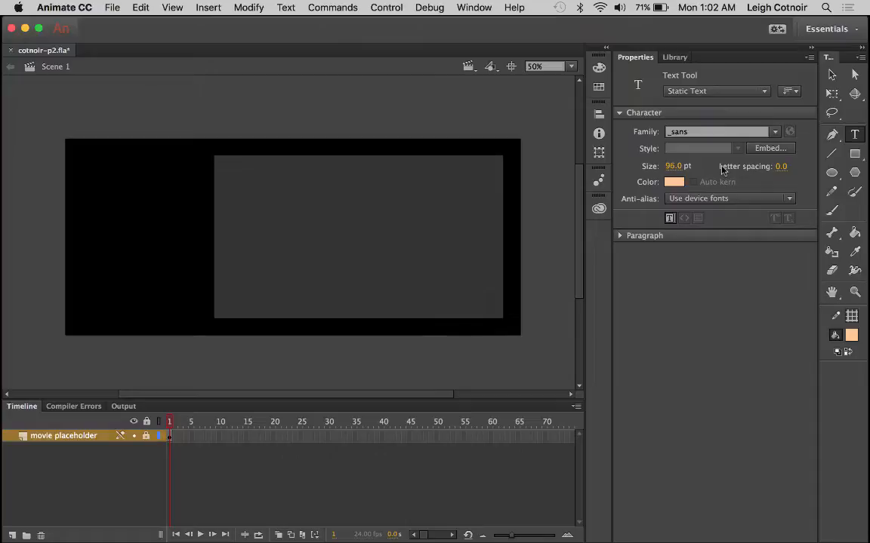
click(777, 133)
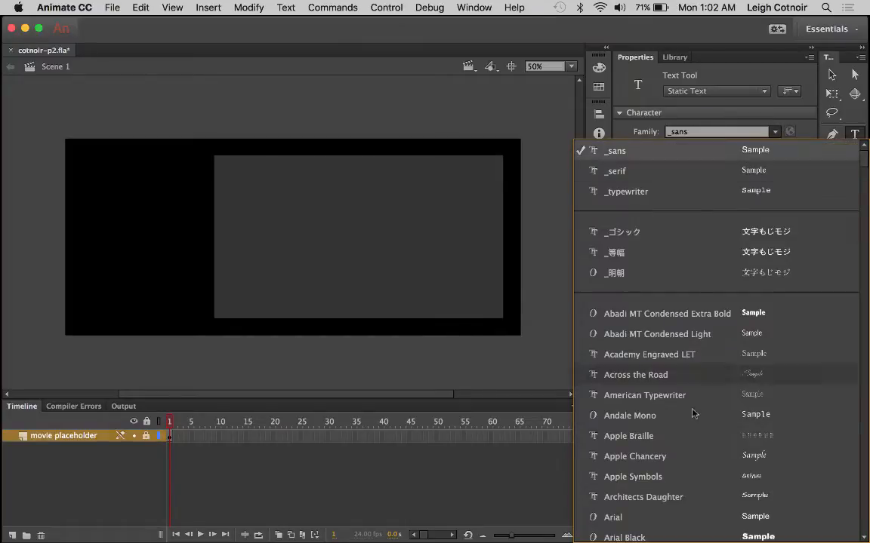
click(613, 518)
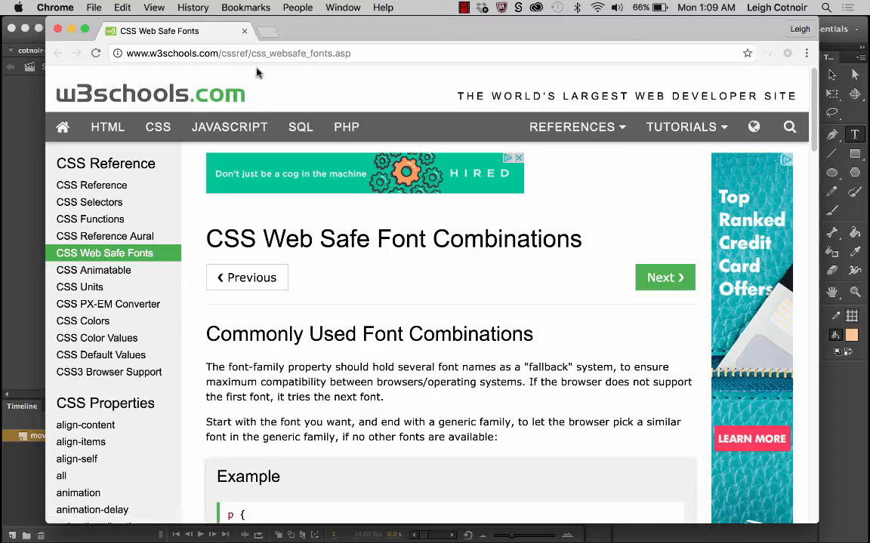
Step: Review the serif and sans-serif font combinations on the w3schools CSS Web Safe Fonts page in Chrome
click(789, 127)
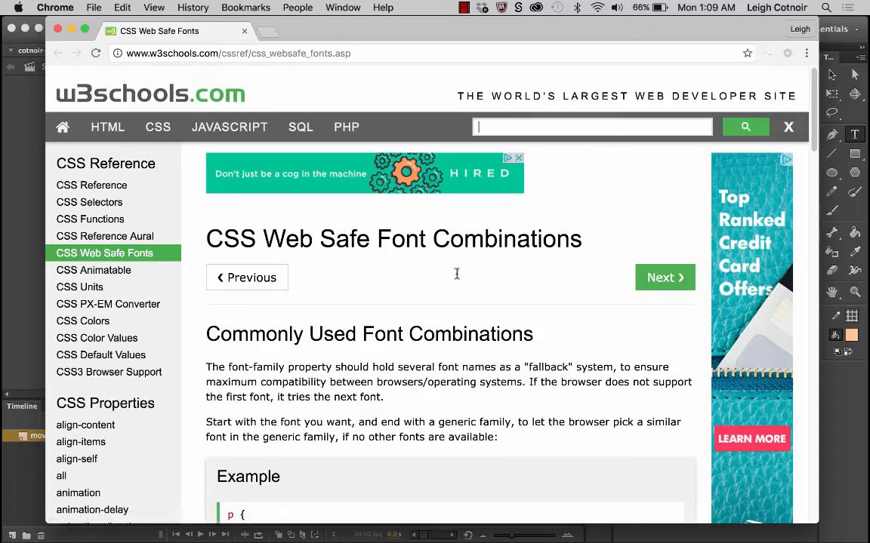
scroll(350, 382, down, 10)
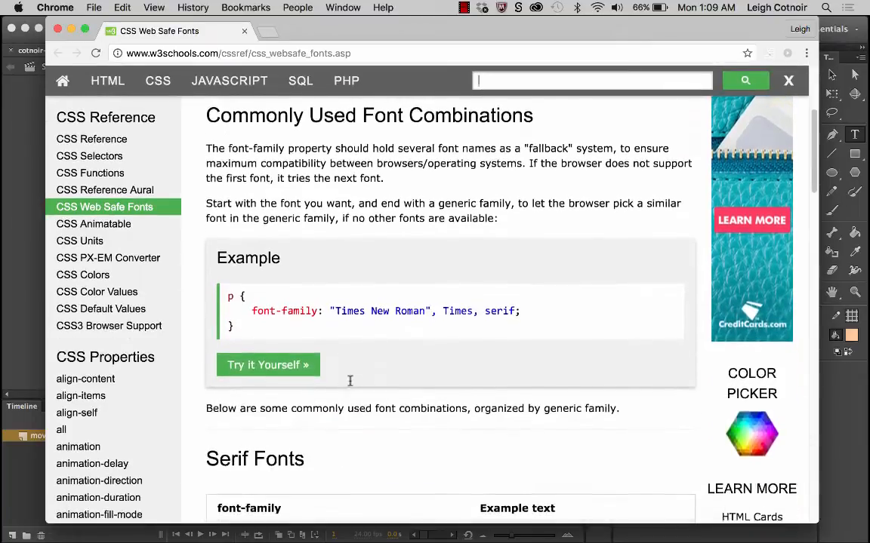
scroll(350, 385, down, 7)
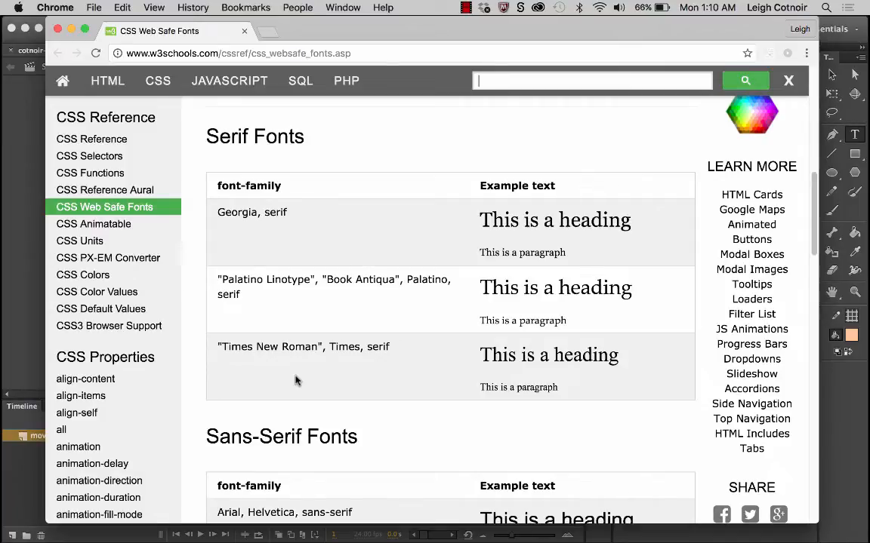
scroll(295, 381, down, 1)
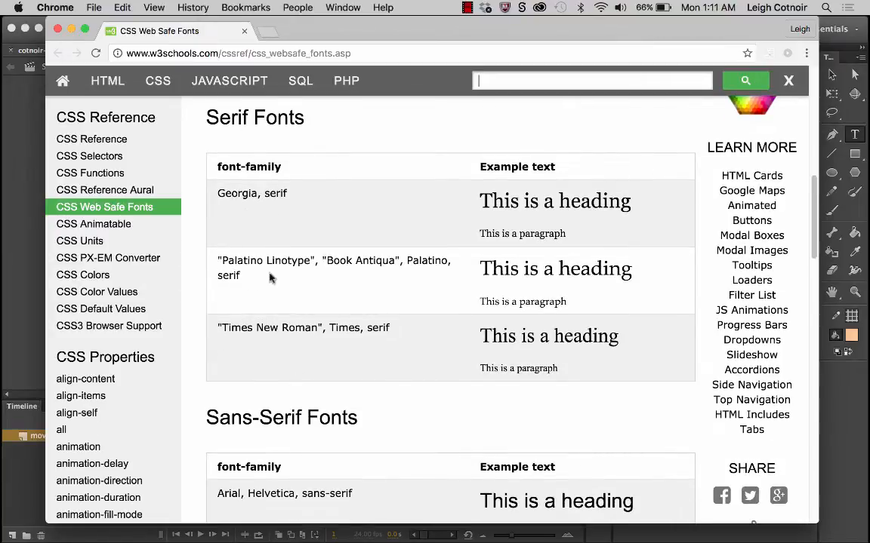
scroll(336, 332, down, 8)
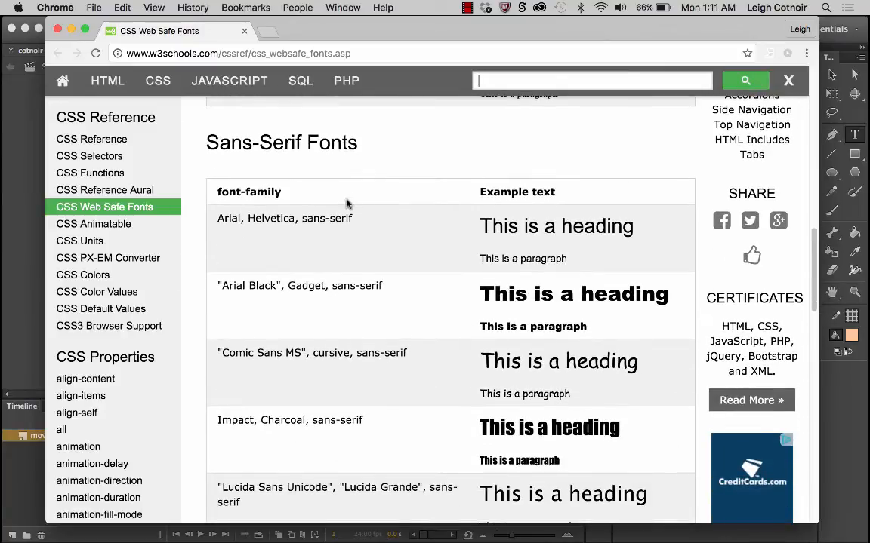
scroll(346, 202, up, 4)
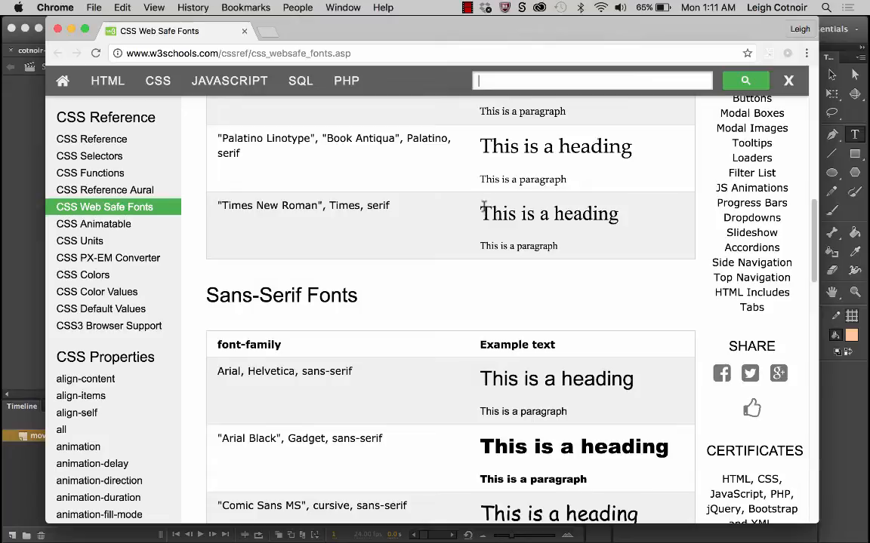
scroll(350, 326, down, 5)
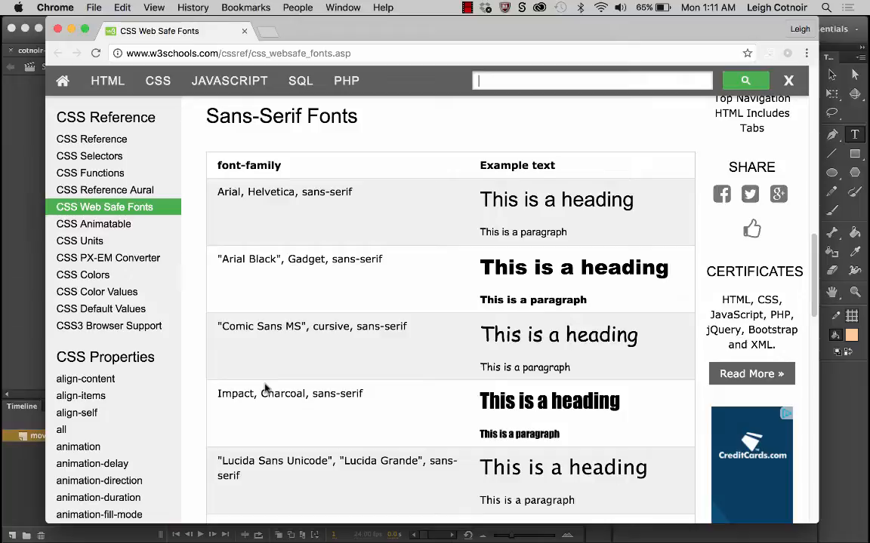
scroll(265, 388, down, 6)
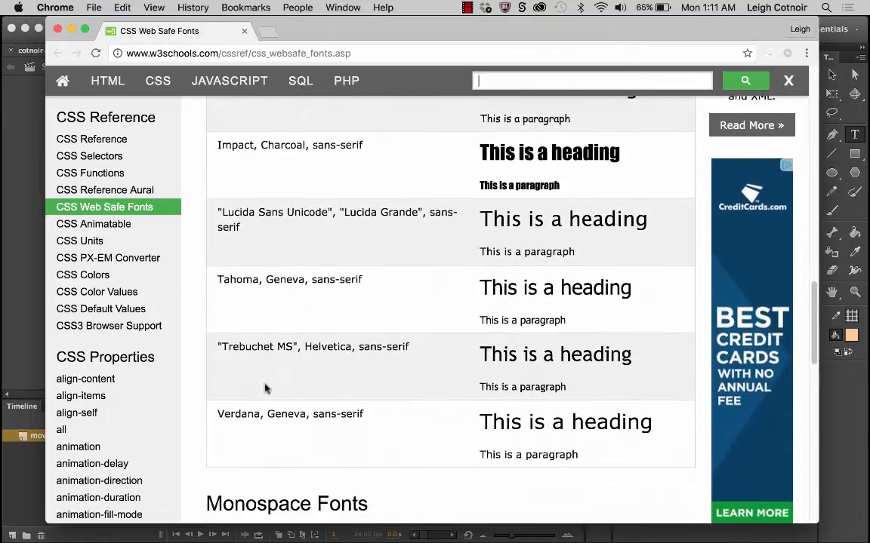
scroll(264, 388, up, 2)
scroll(264, 388, down, 3)
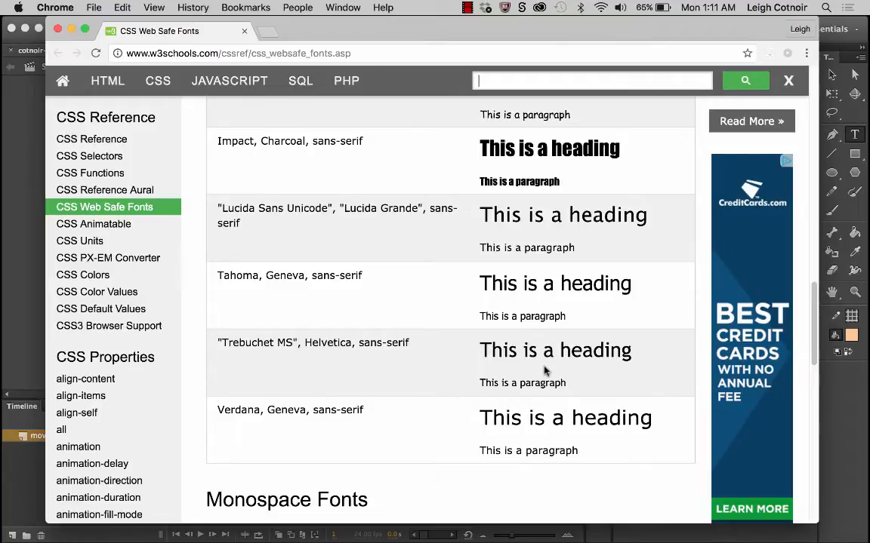
Step: Examine the monospace font combinations and their sample text, return to the start of the page and close the browser window
scroll(545, 370, down, 7)
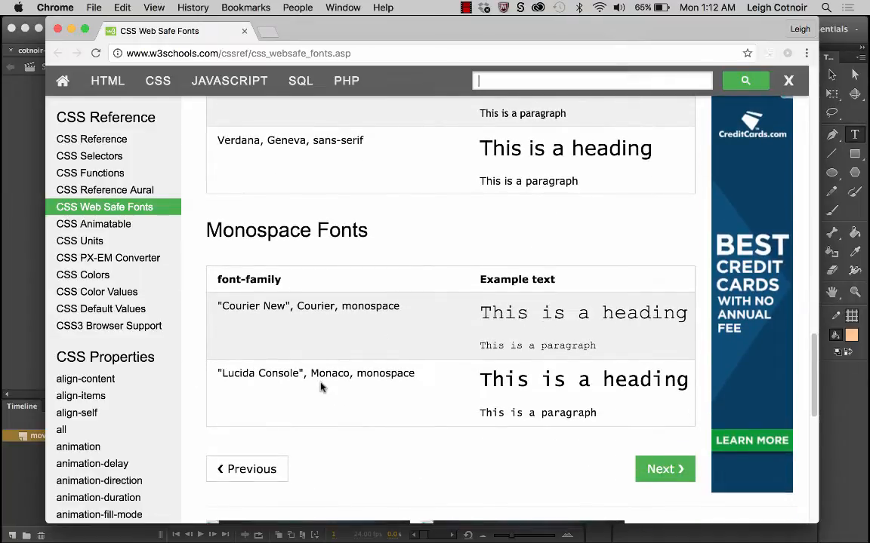
click(492, 346)
drag(492, 346, 481, 346)
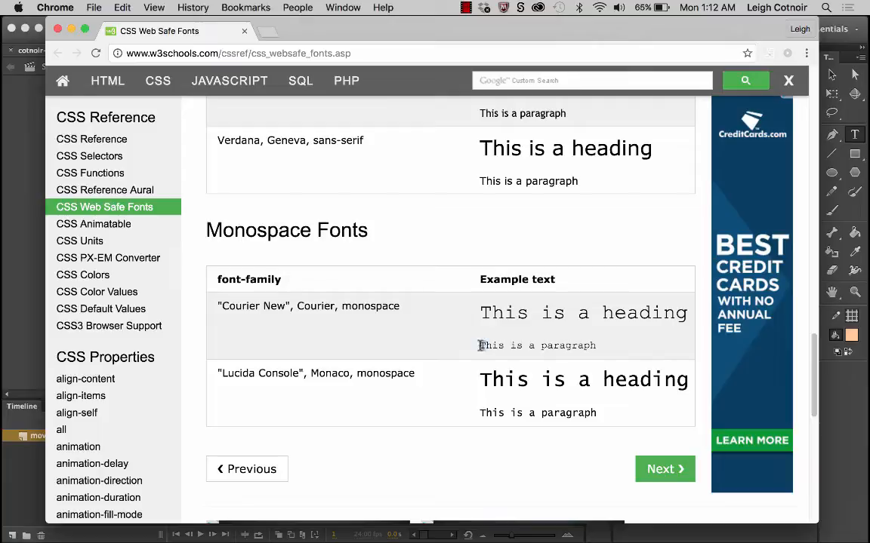
scroll(555, 305, up, 3)
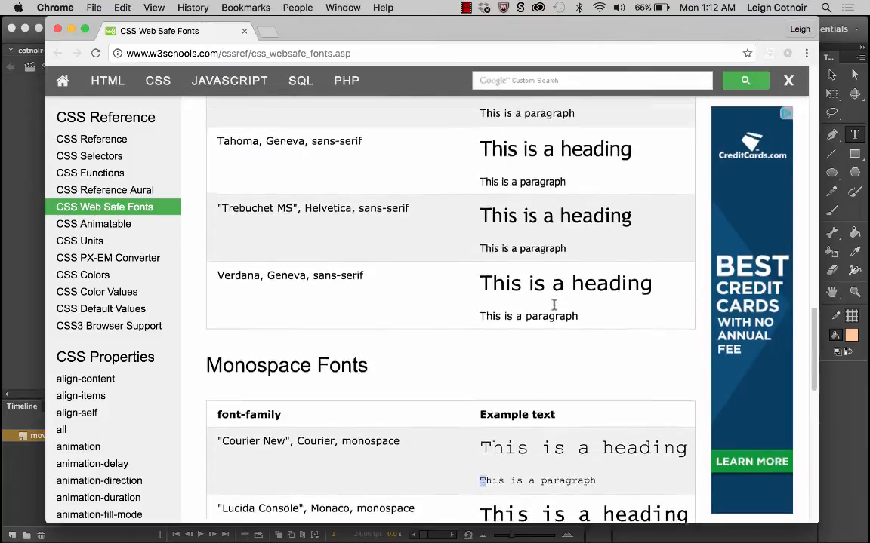
scroll(555, 305, up, 5)
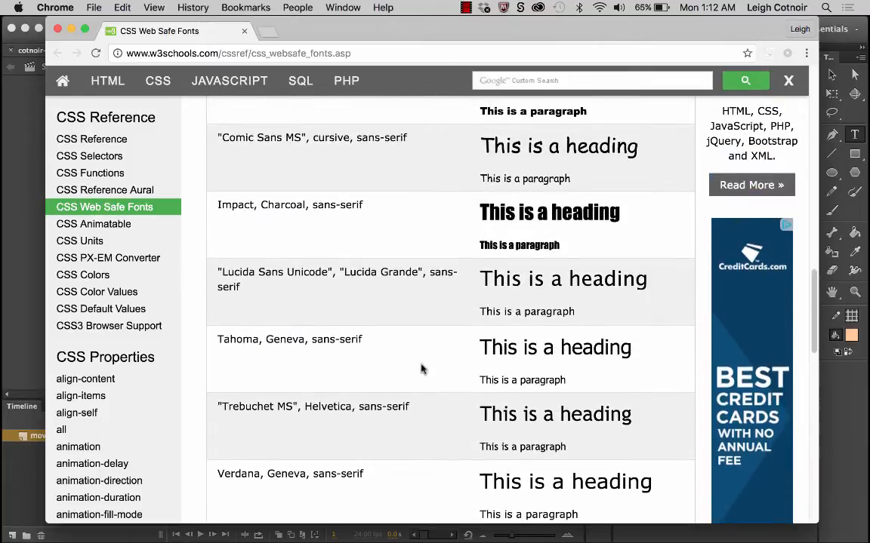
scroll(421, 369, up, 15)
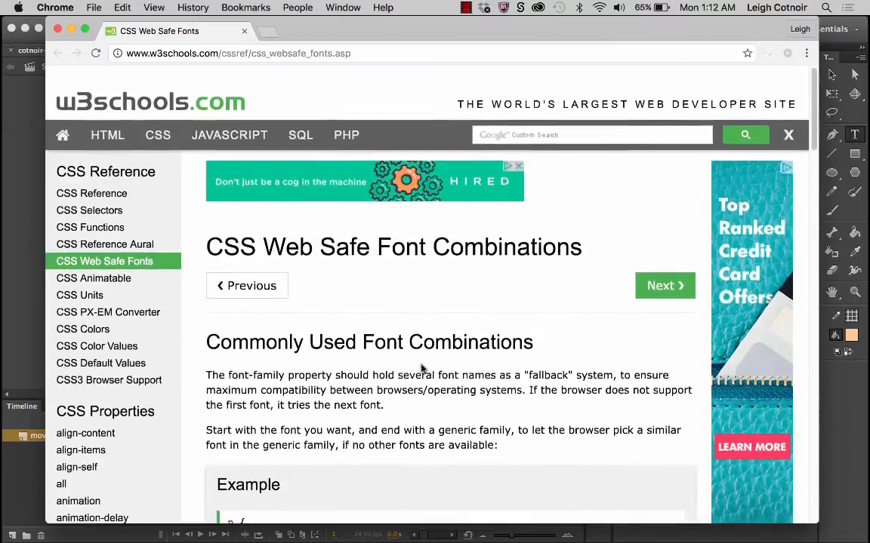
click(58, 30)
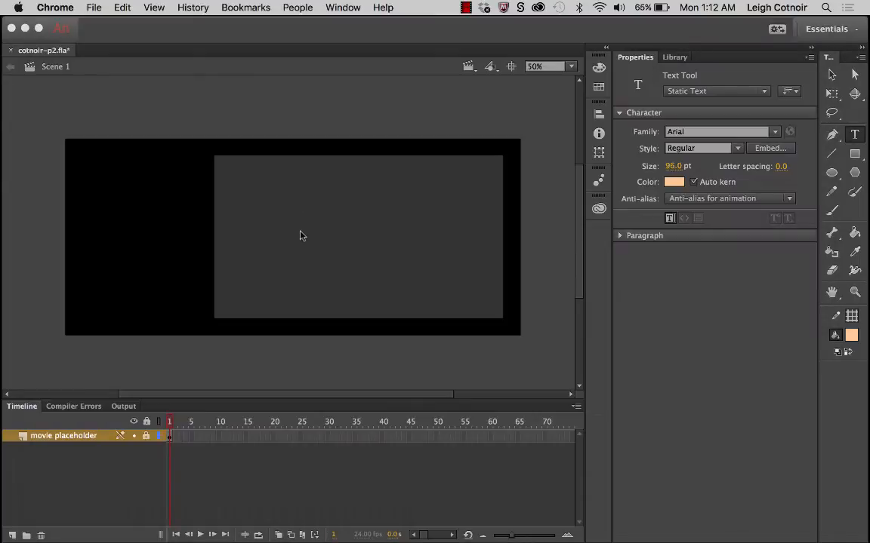
Step: Add a new layer above movie placeholder in Animate and name it "Title"
click(698, 131)
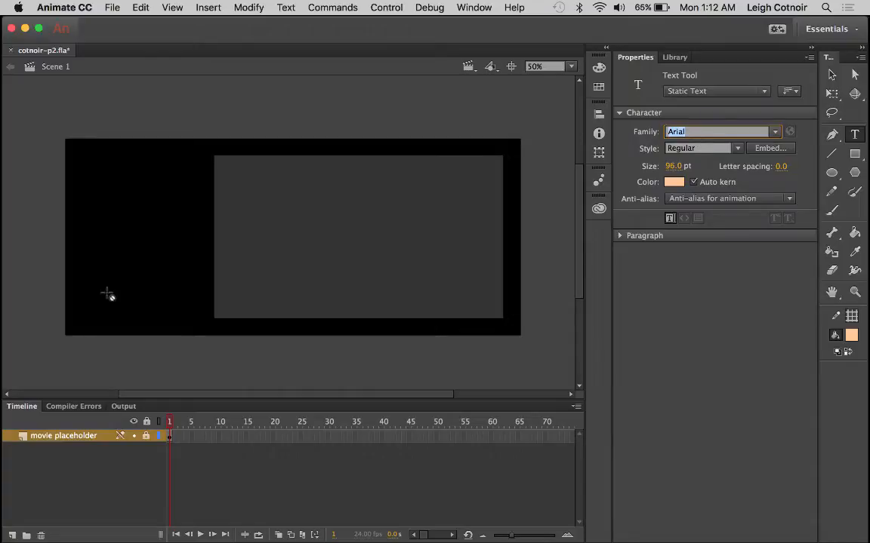
click(855, 136)
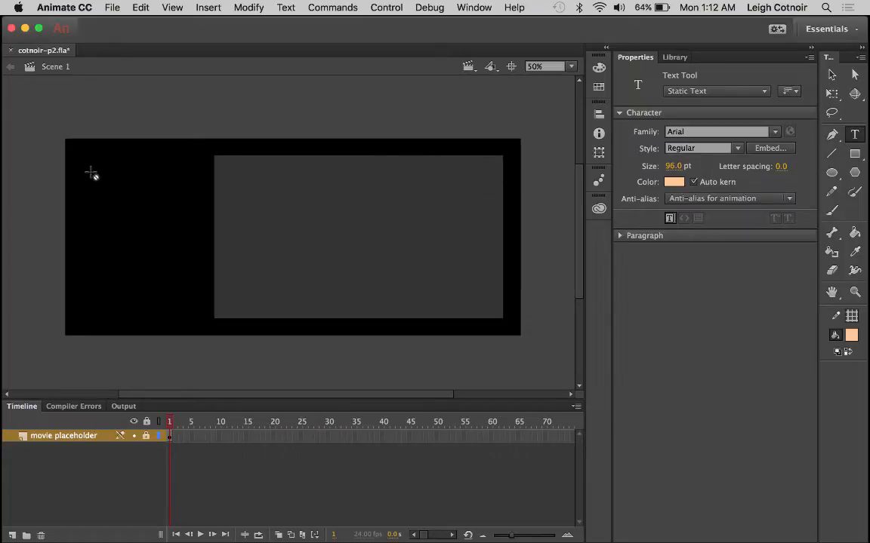
click(10, 536)
double_click(46, 437)
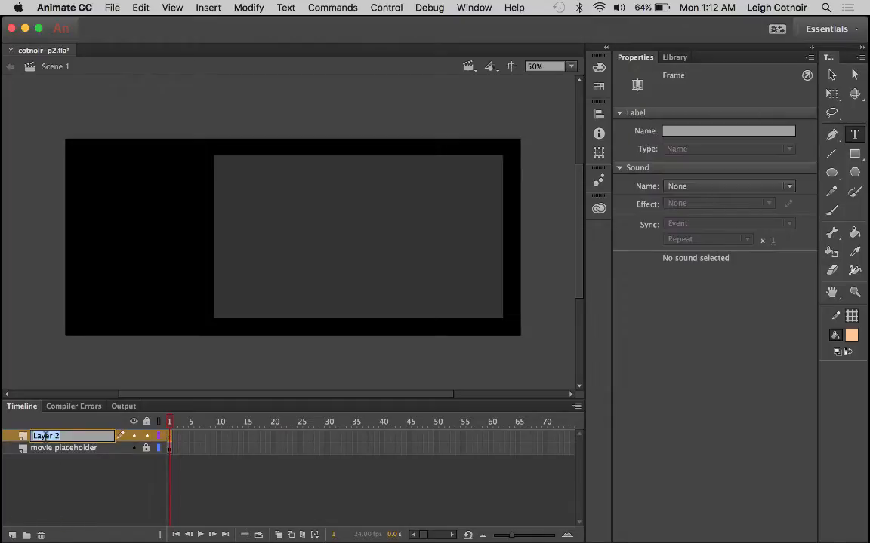
text(Title)
key(Return)
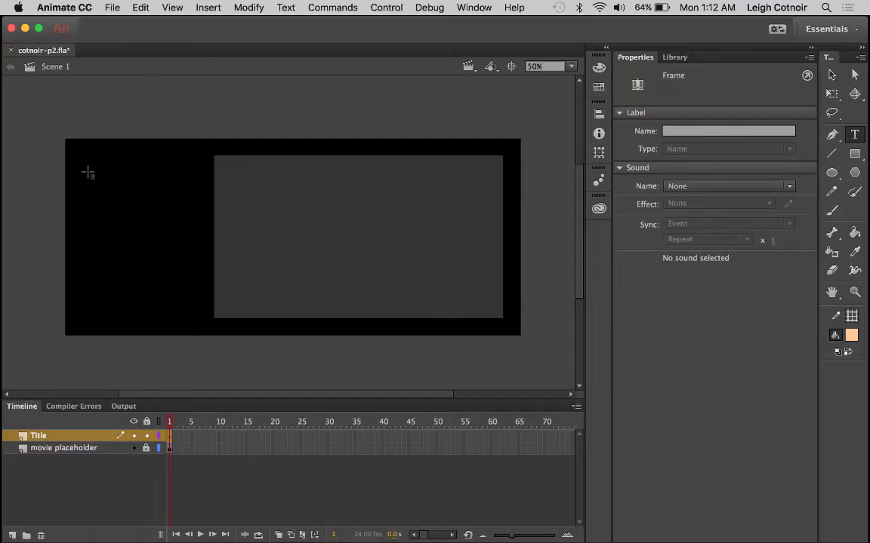
Step: Place the static text "Title" on the black area beside the gray rectangle and move it to about X 79, Y 50
click(89, 144)
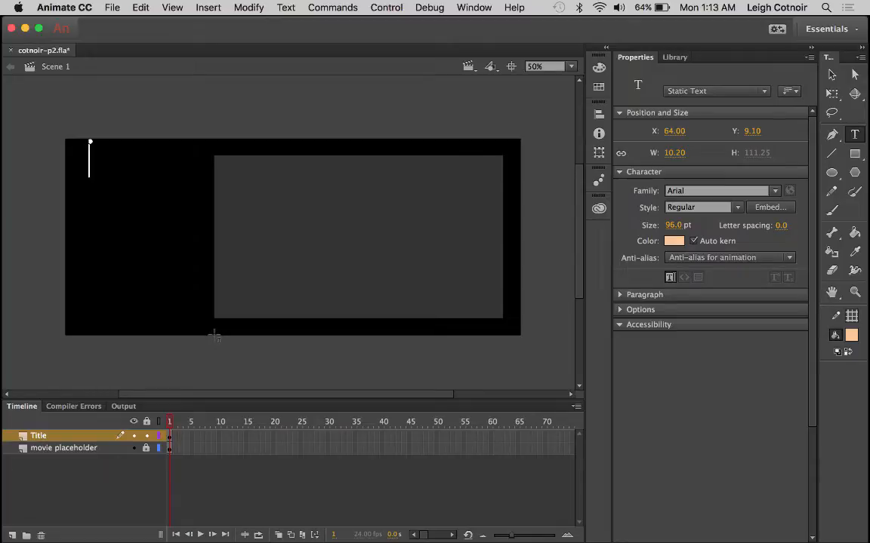
text(Title)
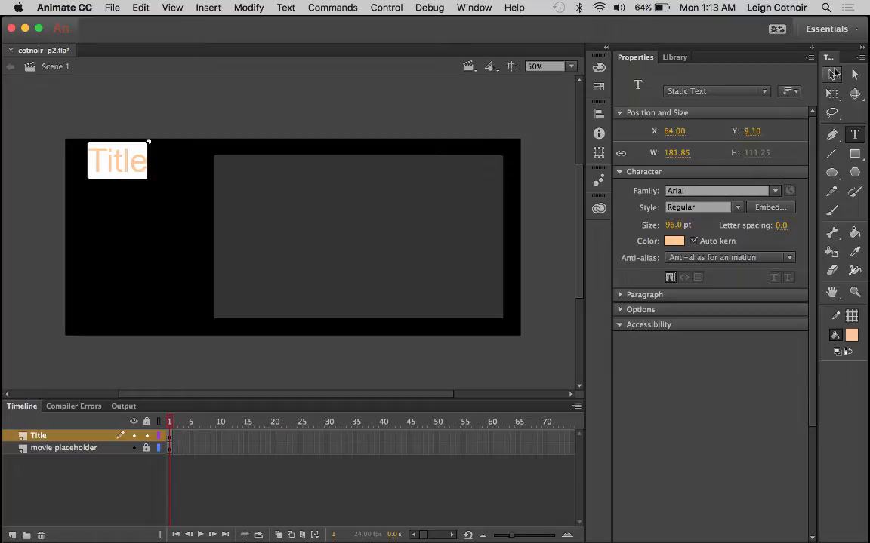
click(832, 74)
drag(116, 160, 130, 181)
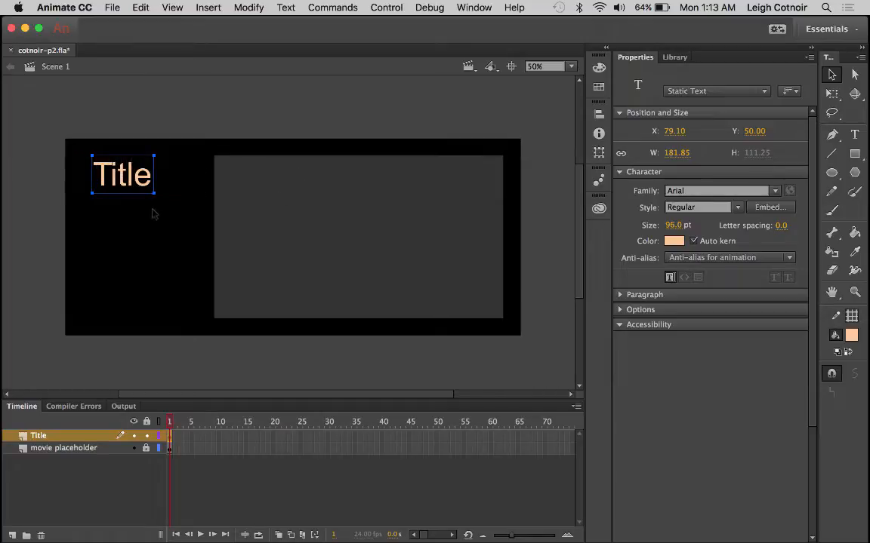
Step: Widen the Title text box to about 269 px and append the filler text "kjkjdkjkknknknkn" to the word
double_click(118, 175)
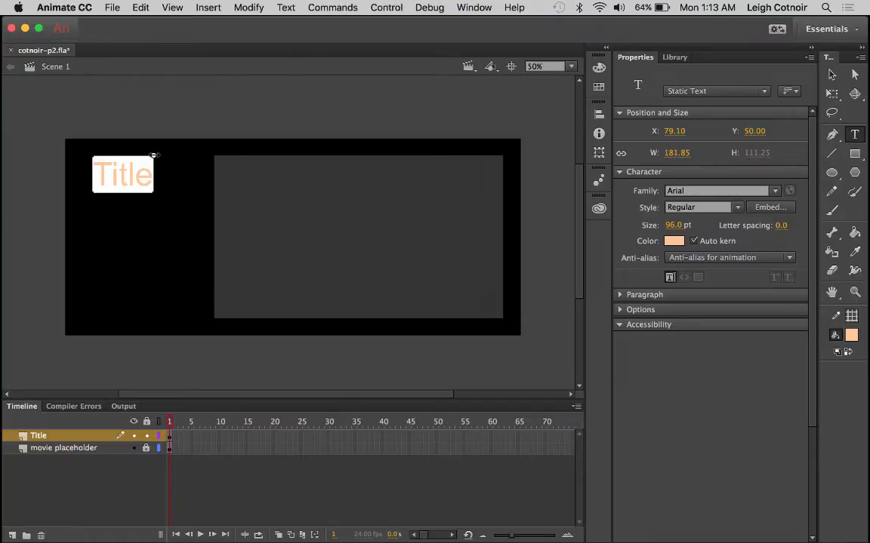
drag(154, 156, 184, 161)
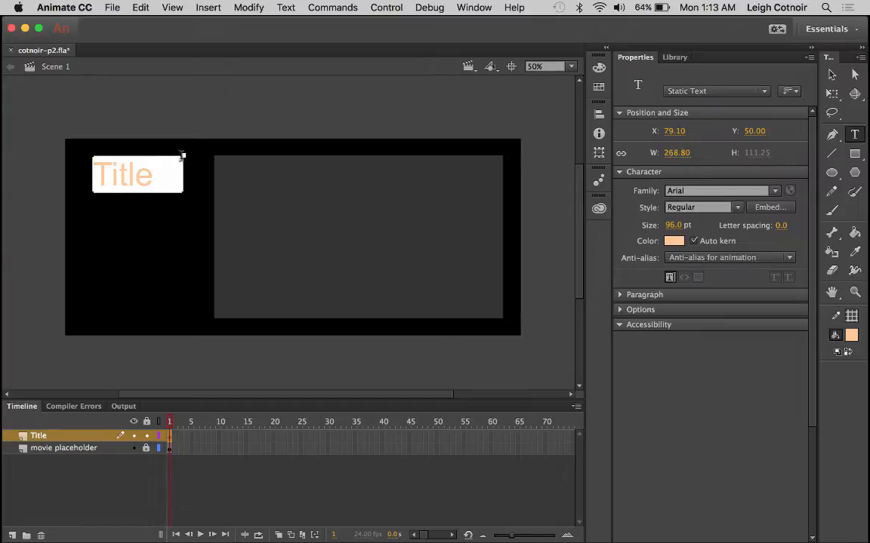
click(148, 174)
text(kjkjdkjkknknknkn)
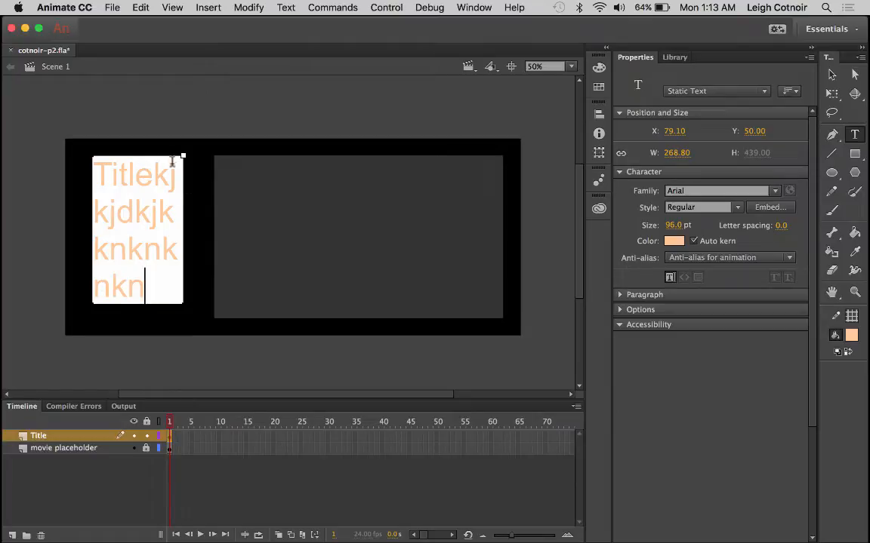
Step: Undo a trial widening of the title text box and resize it to about 299 px wide
drag(183, 155, 307, 157)
key(super+z)
mouse_move(206, 155)
mouse_down()
mouse_move(174, 155)
mouse_move(193, 156)
mouse_up()
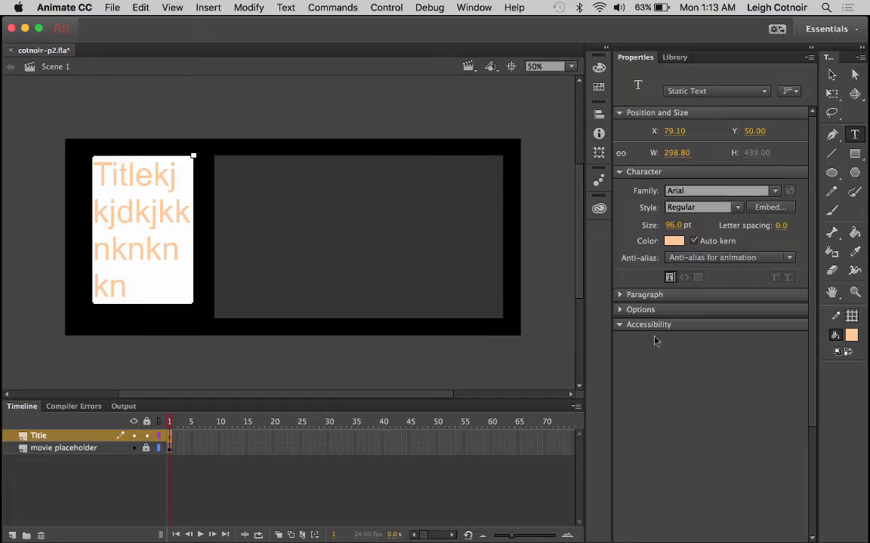
Step: Try centred and right alignment on the title's paragraph, then set it to justified
click(619, 295)
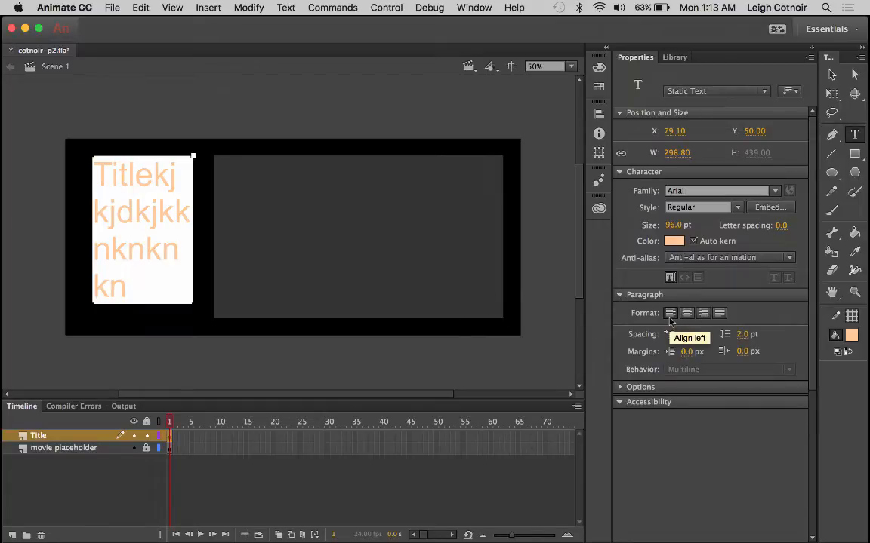
click(687, 314)
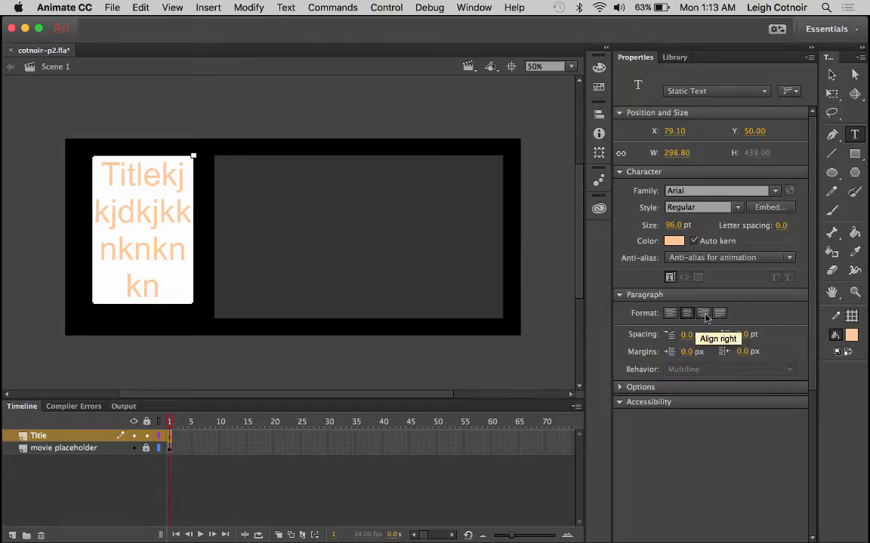
click(704, 316)
click(718, 315)
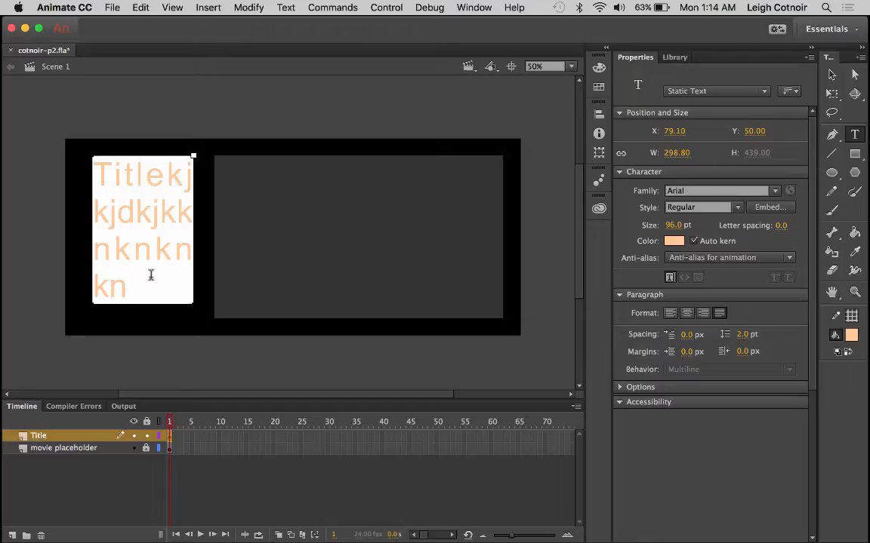
key(Escape)
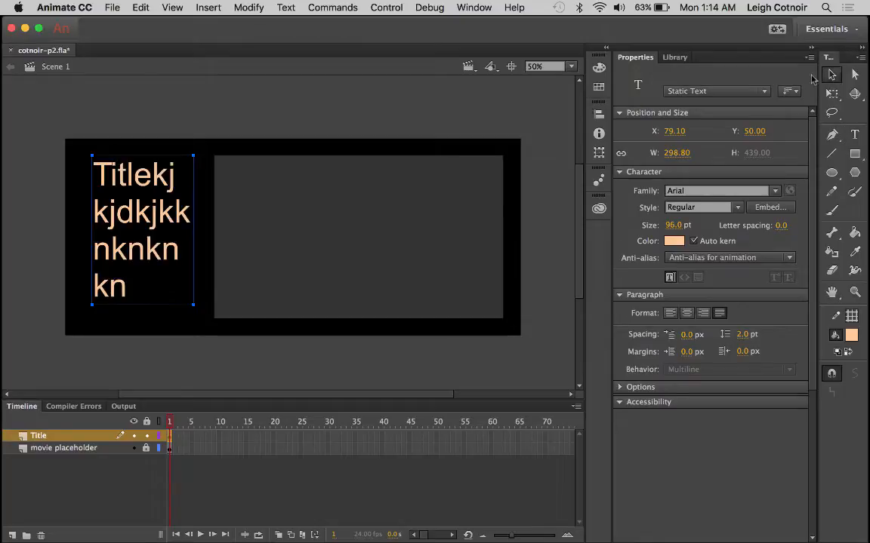
Step: Delete the filler characters after the word "Title" and move the text box to about X 71, Y 50
double_click(114, 246)
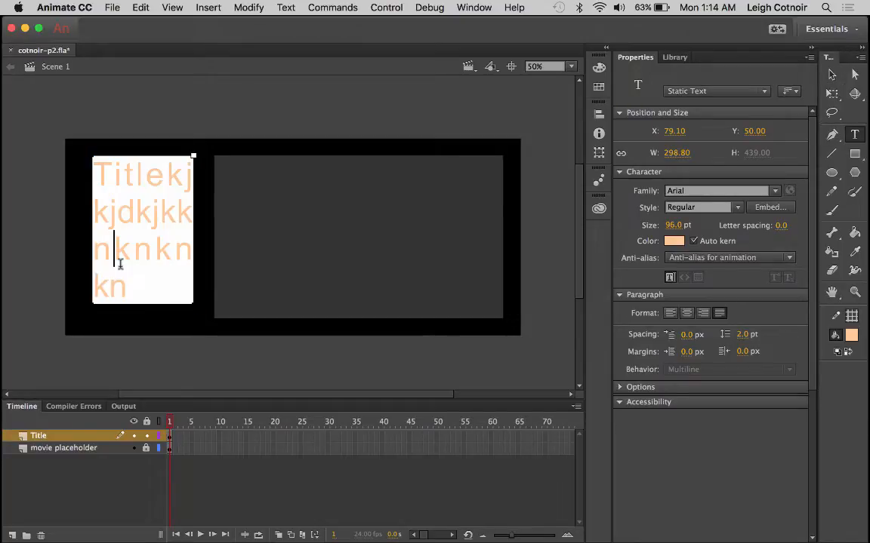
drag(130, 289, 165, 179)
key(BackSpace)
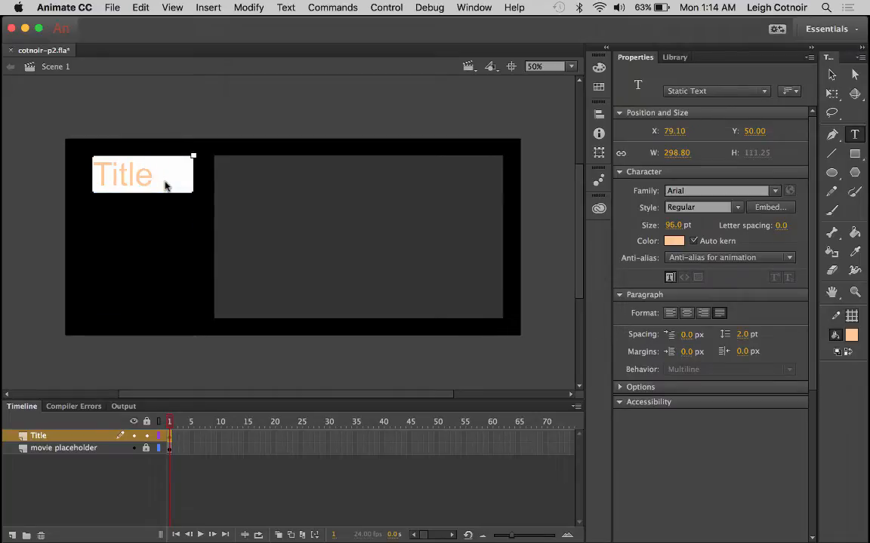
key(Escape)
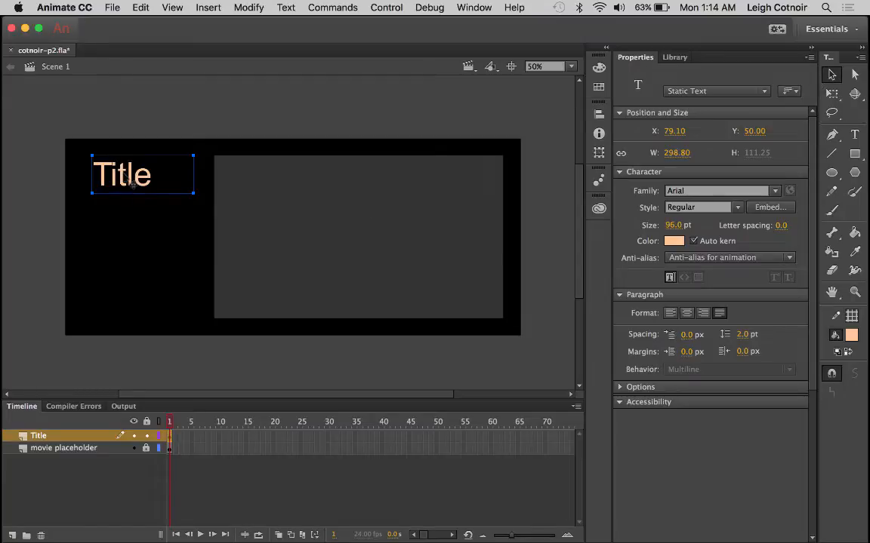
drag(132, 183, 130, 184)
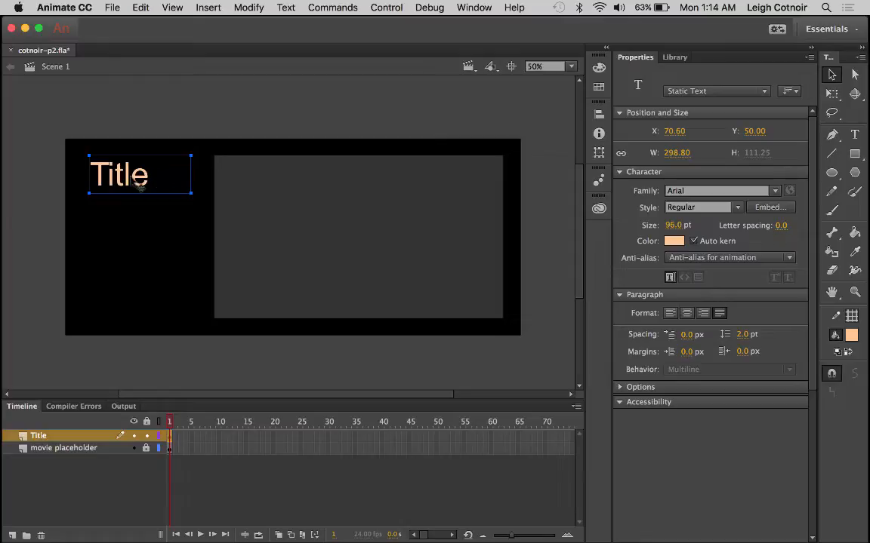
Step: Set the font size of the word "Title" to 74 pt
double_click(132, 174)
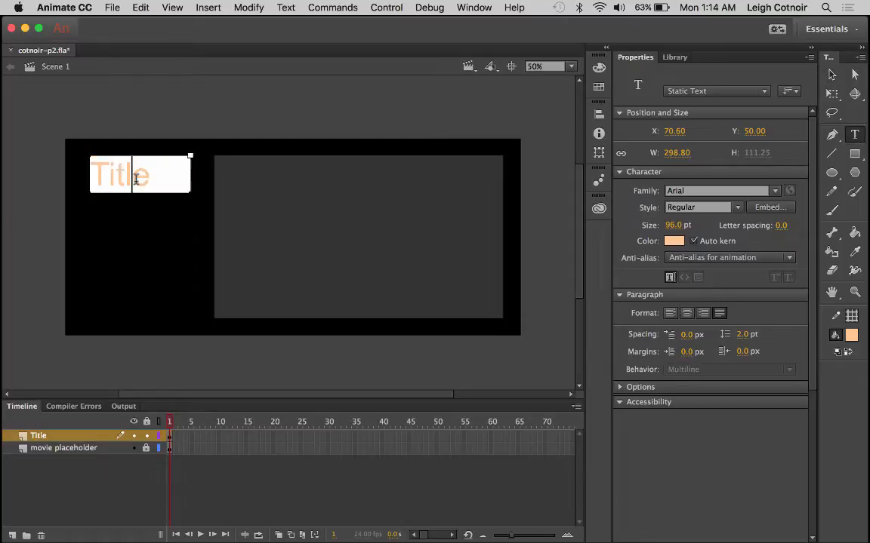
drag(151, 174, 85, 161)
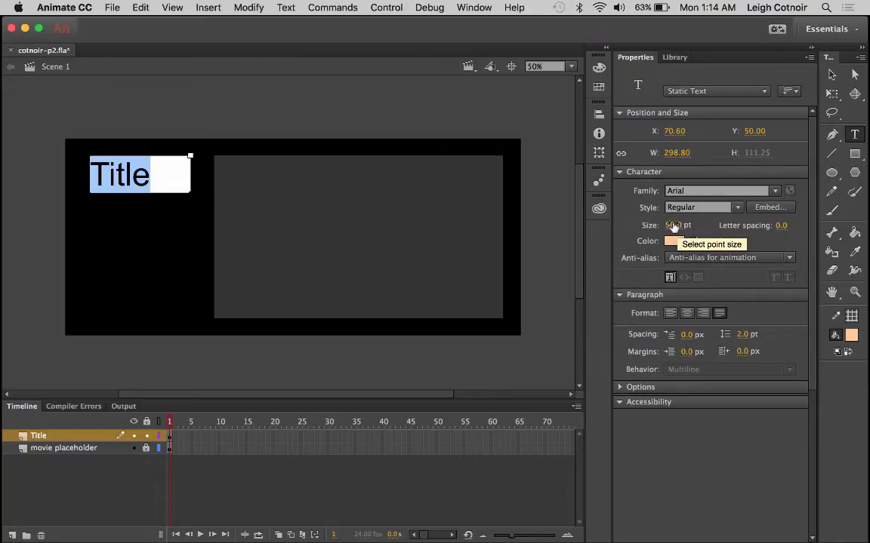
mouse_move(675, 225)
mouse_down()
mouse_move(649, 225)
mouse_move(683, 225)
mouse_up()
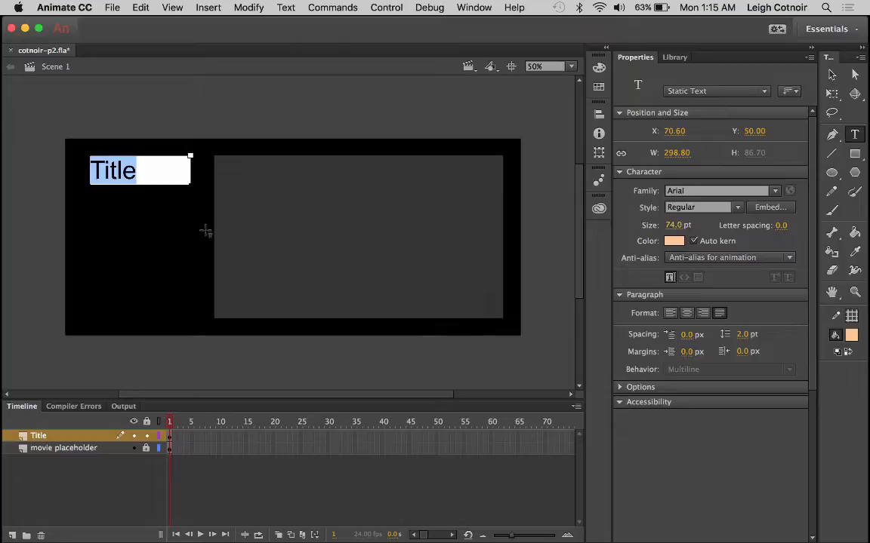
click(833, 76)
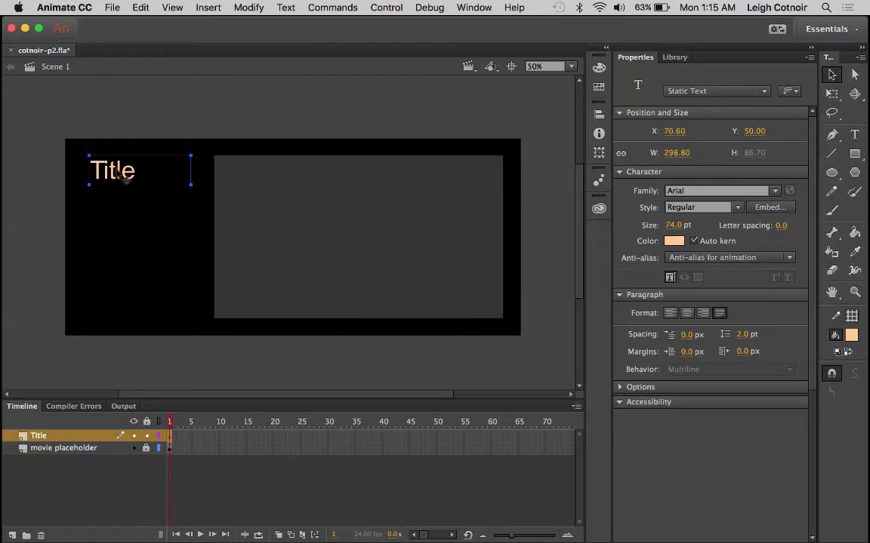
Step: Replace the word "Title" on the stage with "INSPIRATION" and reduce its font size to 45 pt
double_click(117, 169)
double_click(117, 170)
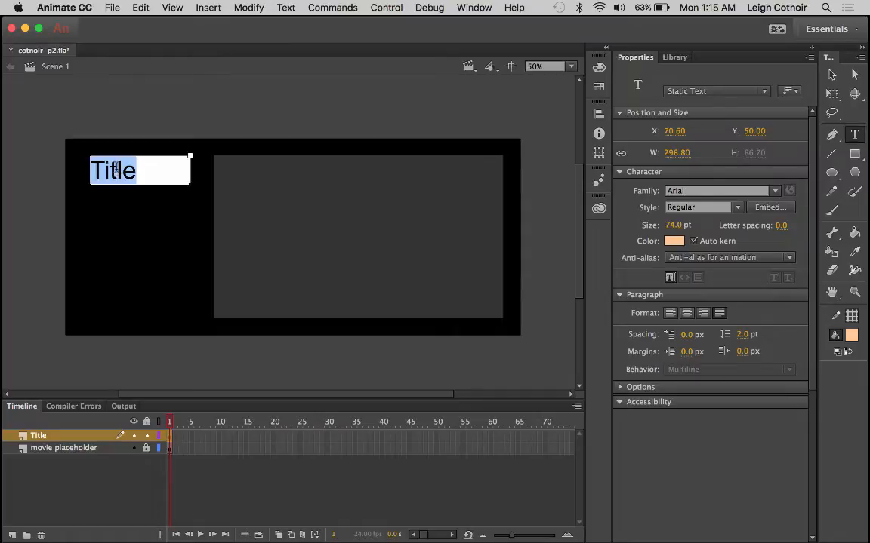
text(INSP)
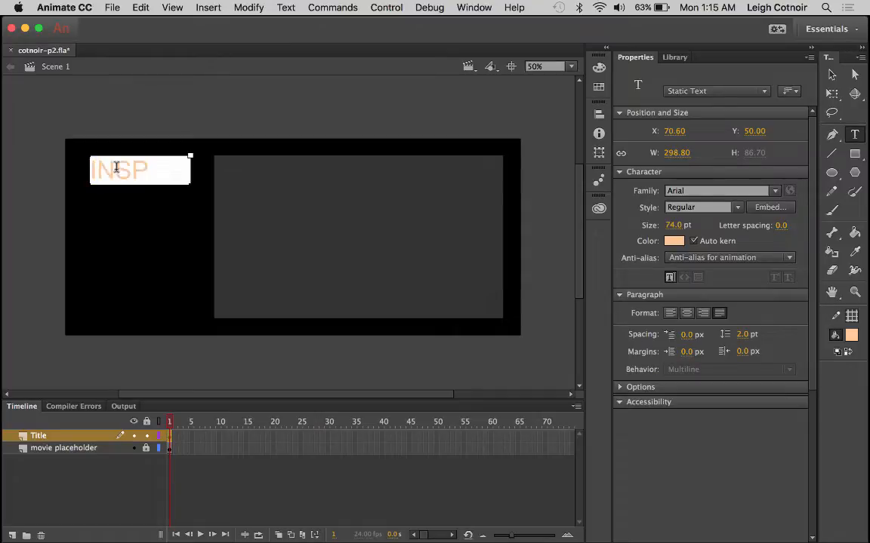
text(IRA)
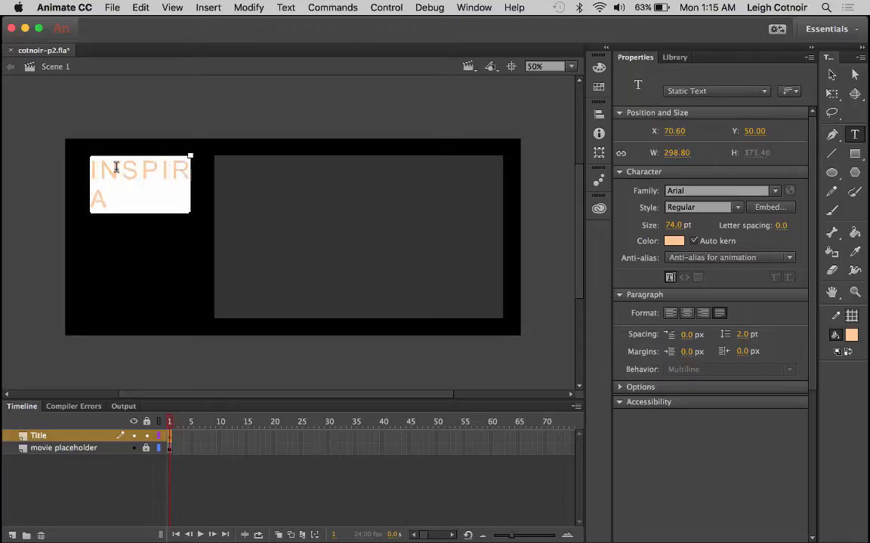
text(TION)
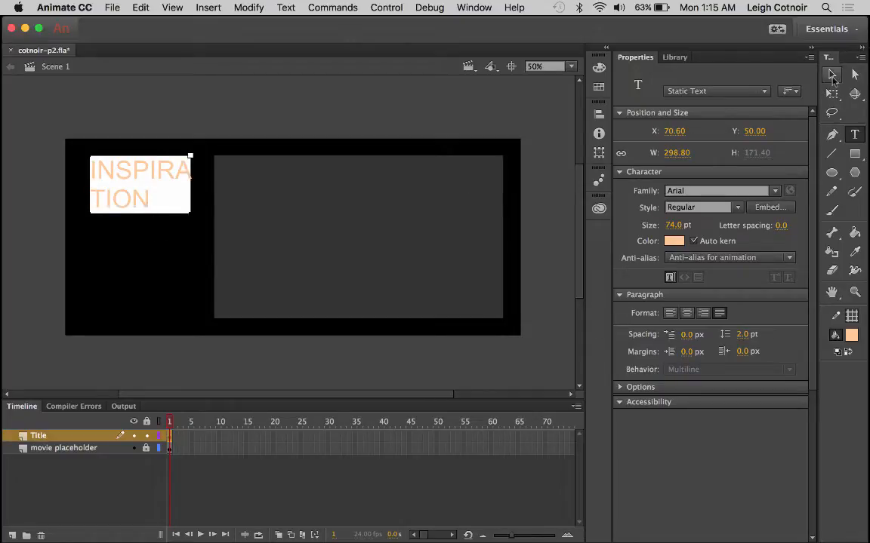
key(Escape)
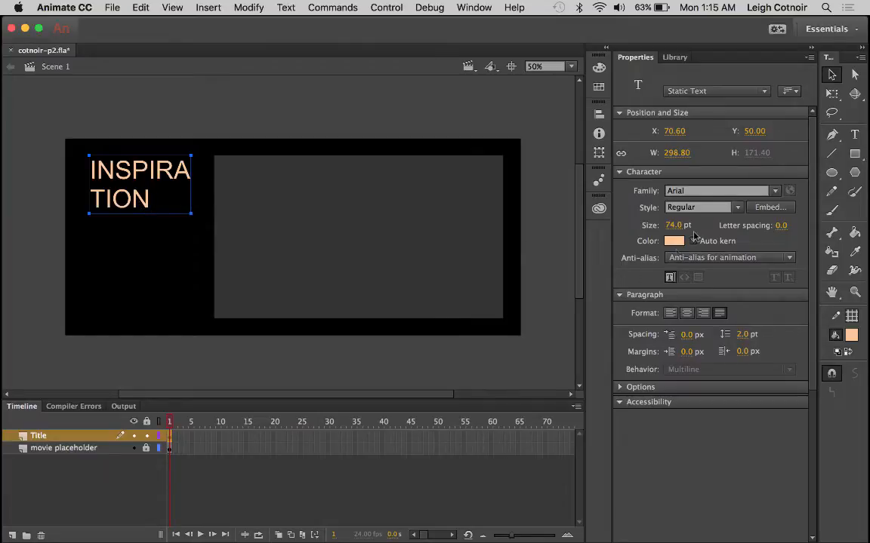
drag(680, 230, 659, 230)
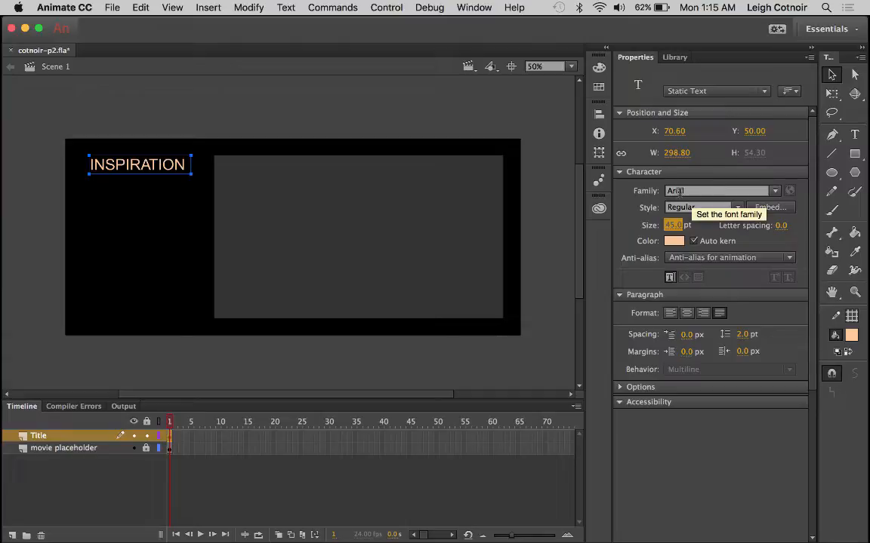
Step: Change the font family of the INSPIRATION text to Webdings
click(774, 192)
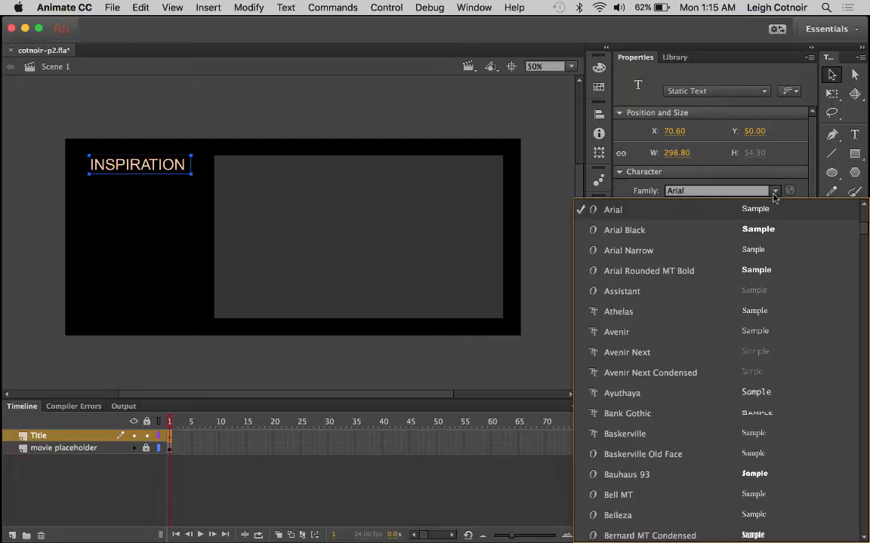
text(w)
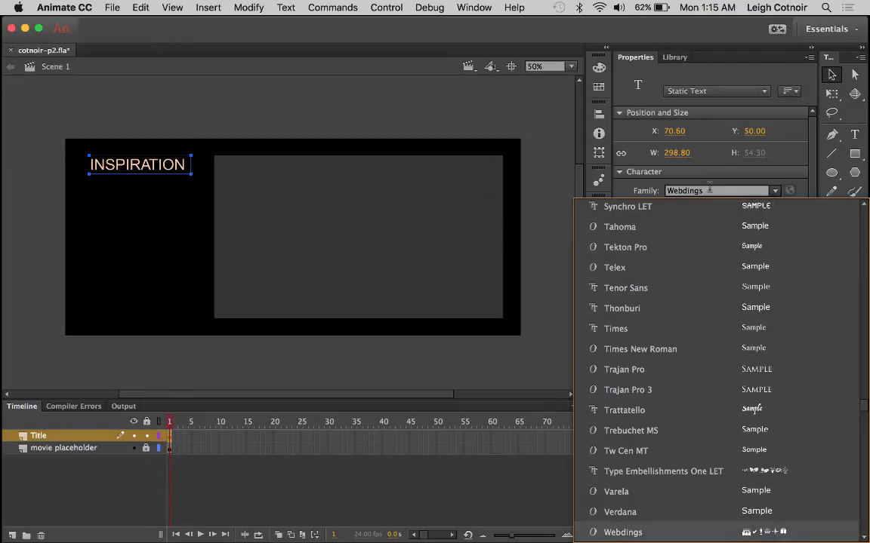
key(Return)
Step: Change the font family of the title text to Oswald and set its size to 58 pt
click(774, 191)
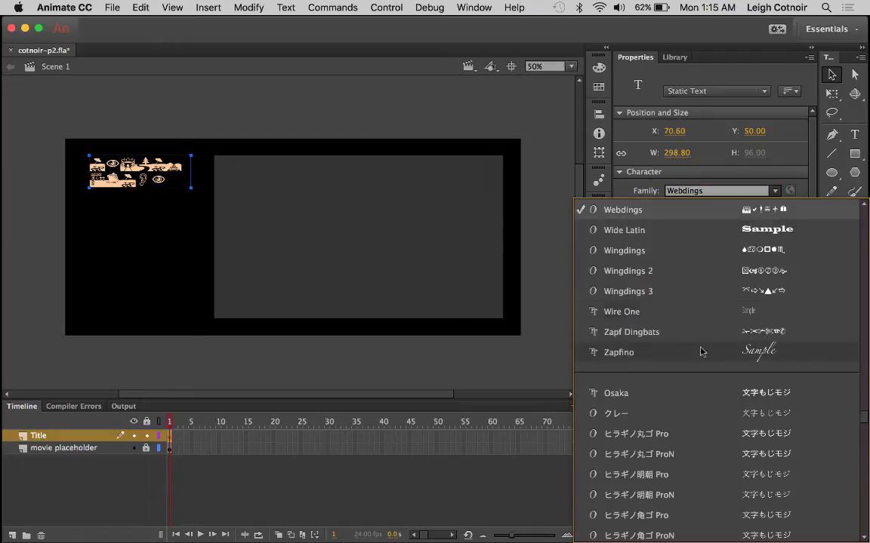
scroll(701, 307, up, 2)
scroll(700, 307, up, 10)
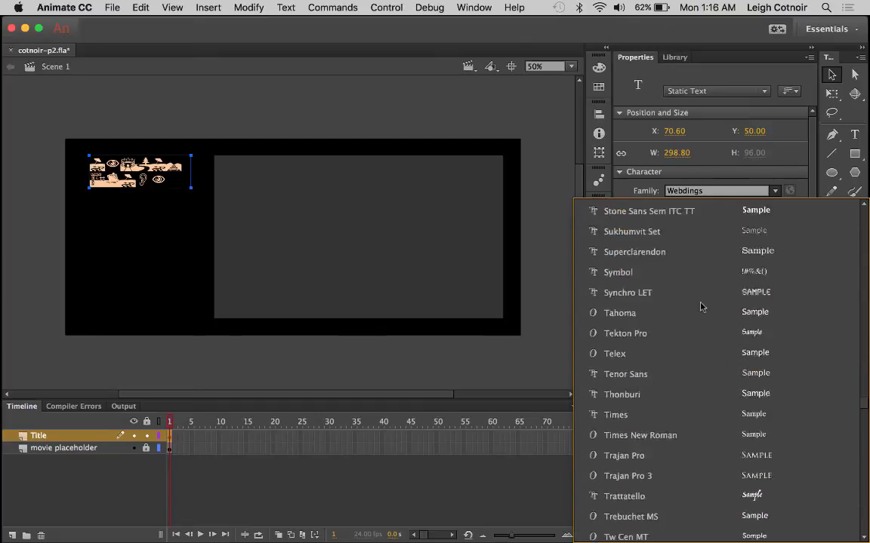
scroll(700, 307, up, 8)
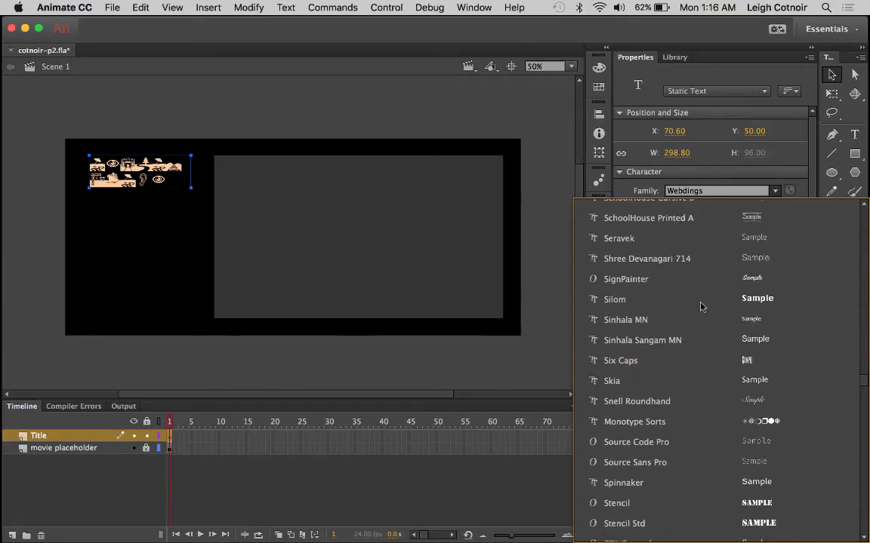
scroll(700, 306, up, 2)
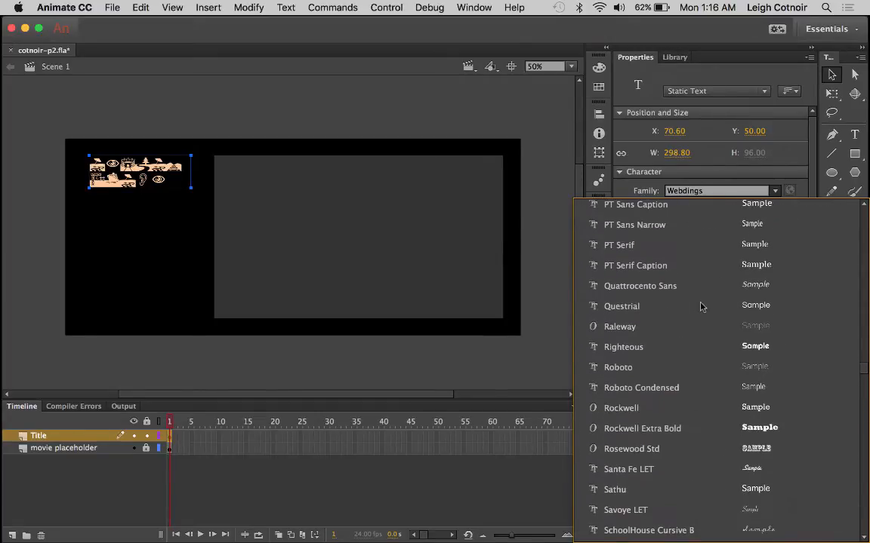
scroll(700, 307, up, 2)
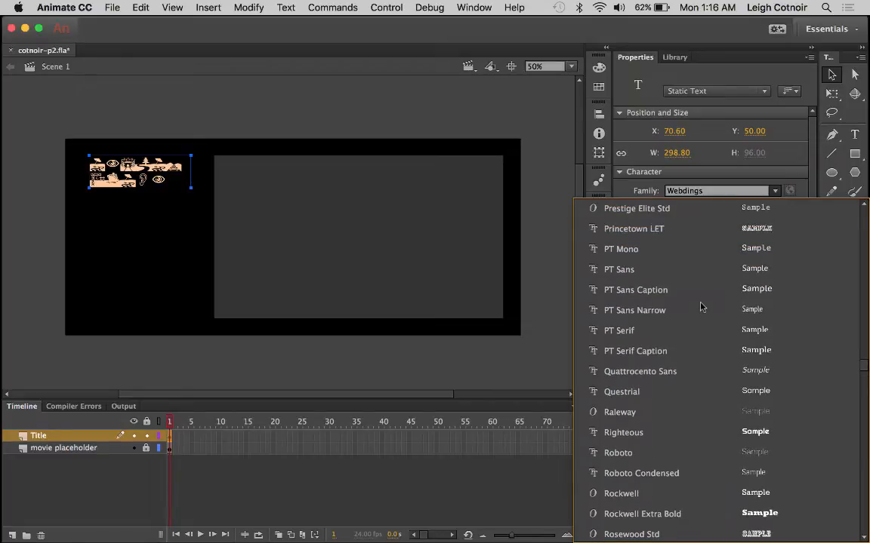
scroll(700, 307, up, 2)
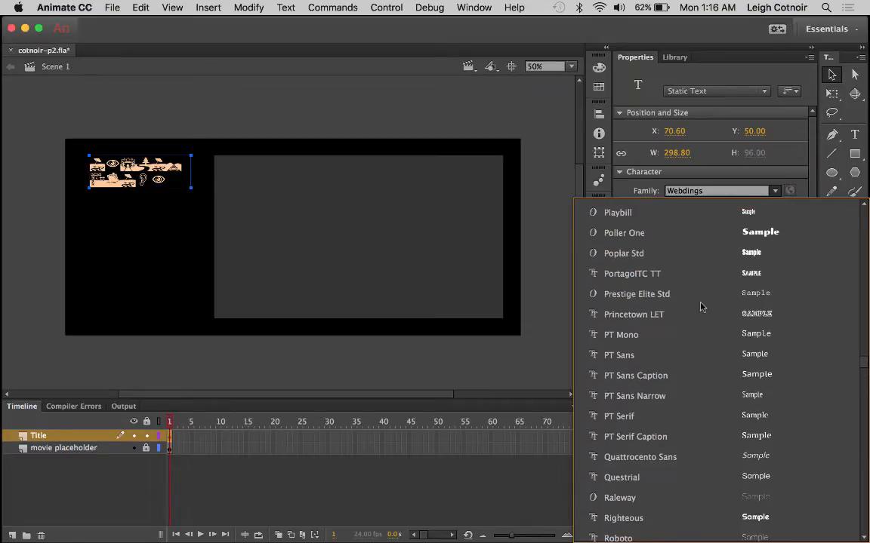
scroll(700, 306, up, 5)
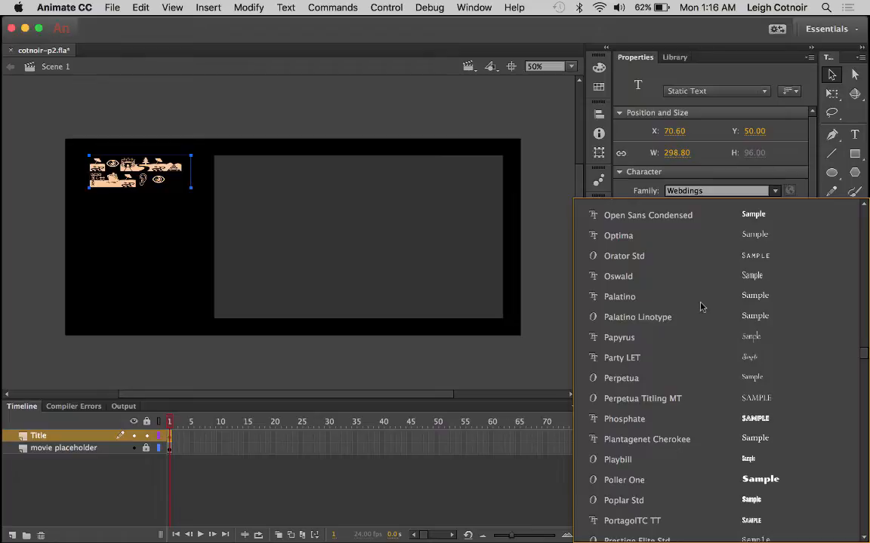
click(636, 276)
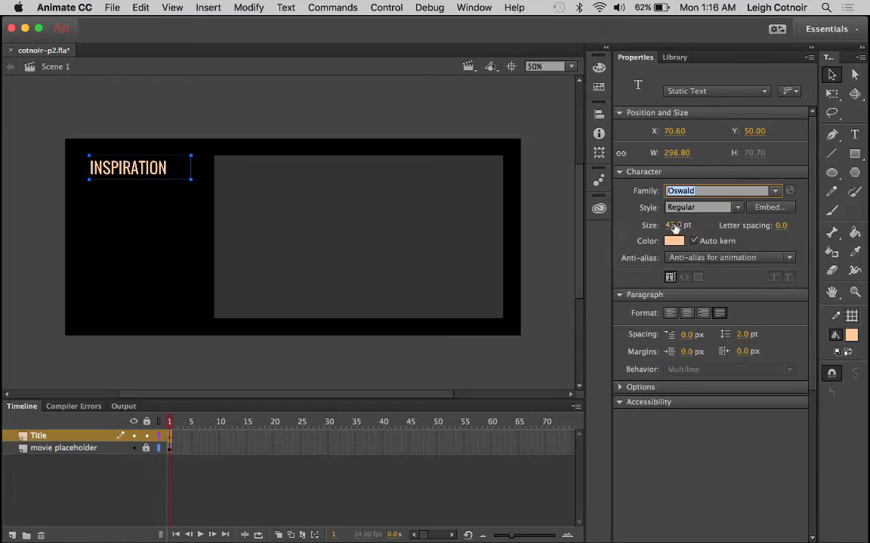
drag(672, 227, 677, 225)
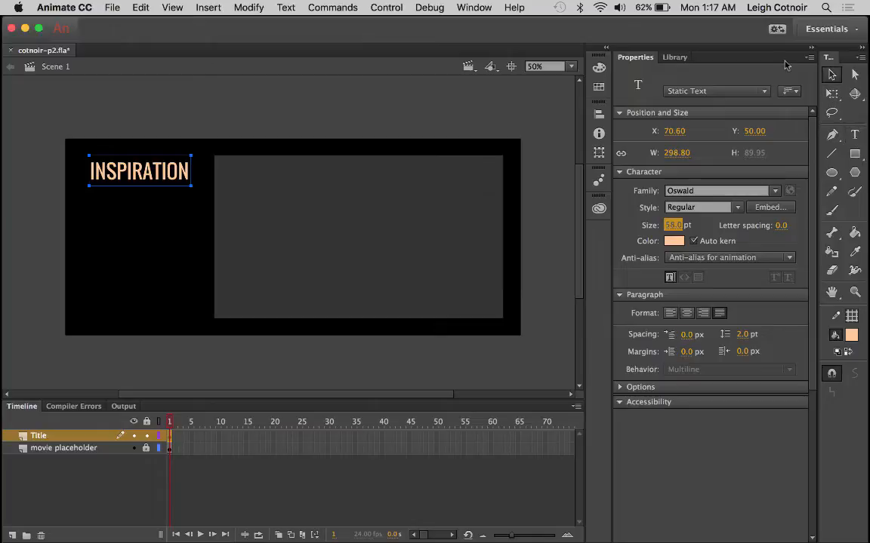
Step: Widen the INSPIRATION text box to about 327 px and move it to about X 56, Y 50
click(157, 175)
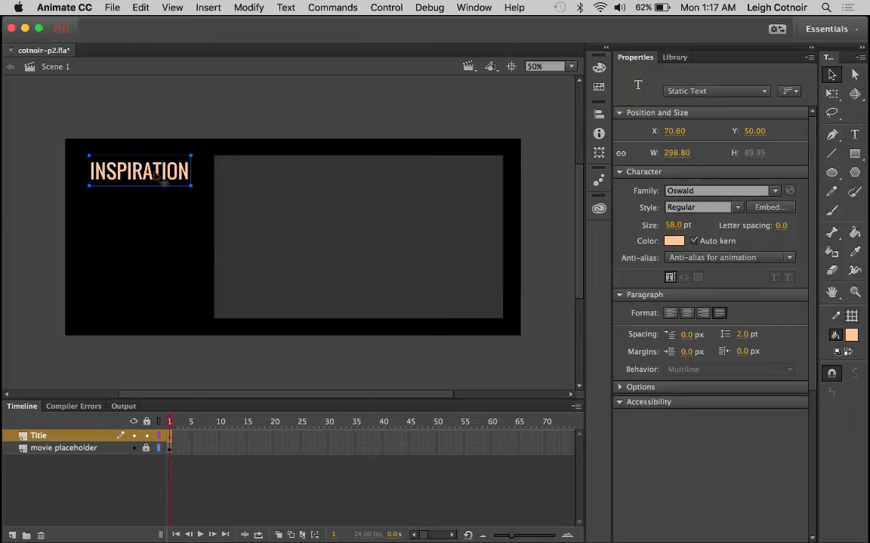
click(856, 134)
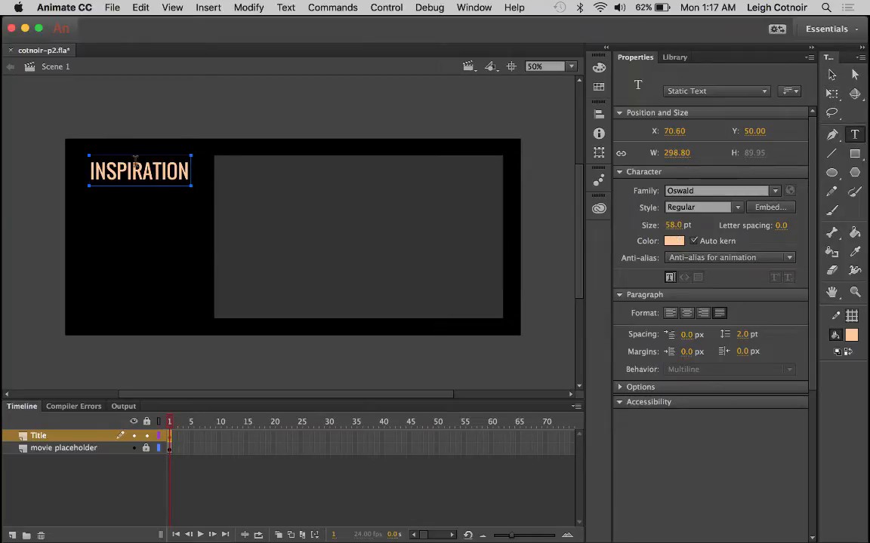
double_click(122, 169)
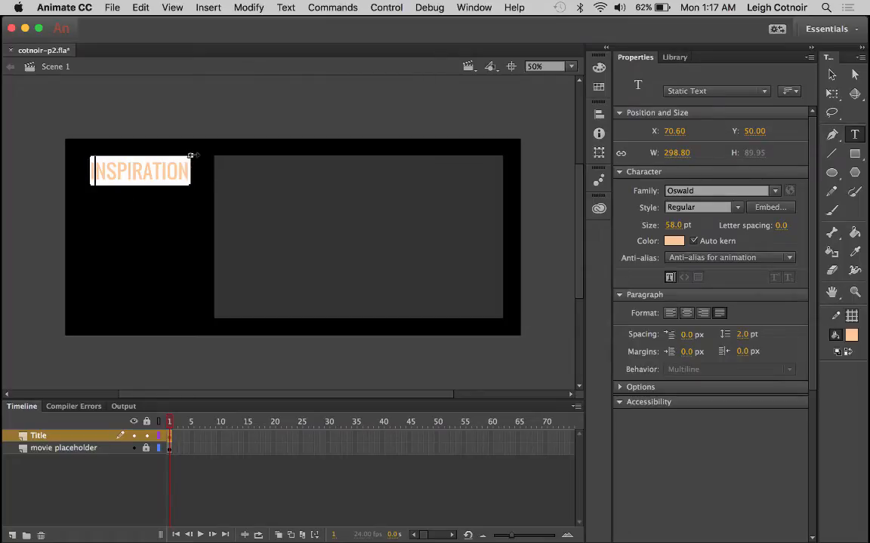
drag(191, 154, 200, 157)
key(Escape)
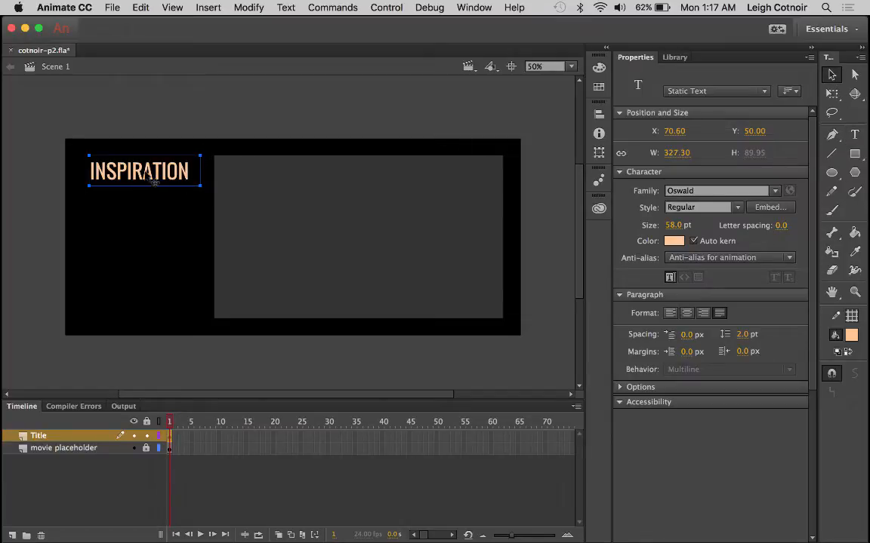
drag(153, 181, 150, 182)
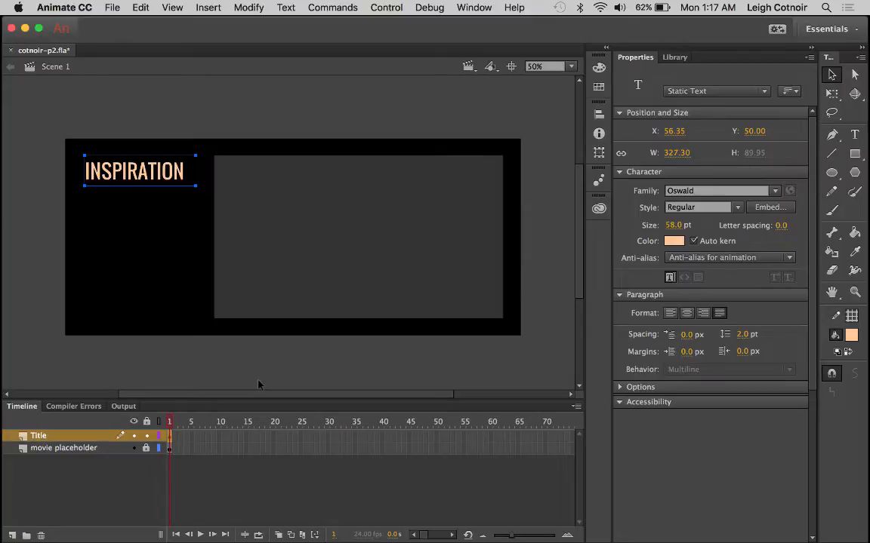
Step: Show the rulers and display the grid over the stage
click(258, 385)
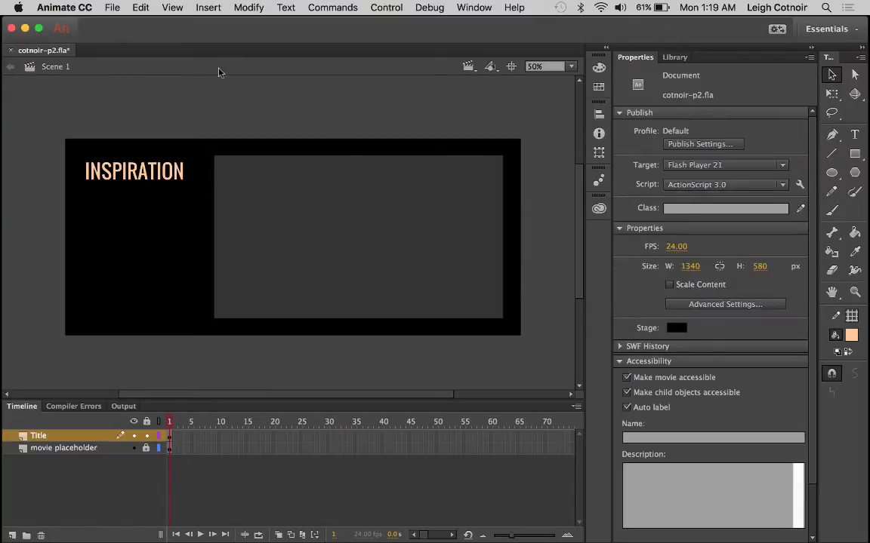
click(172, 7)
click(191, 125)
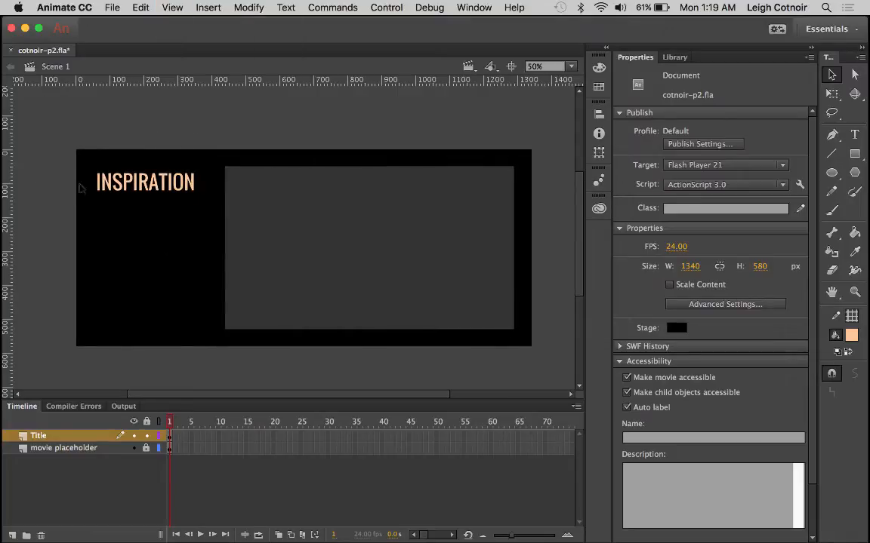
click(172, 8)
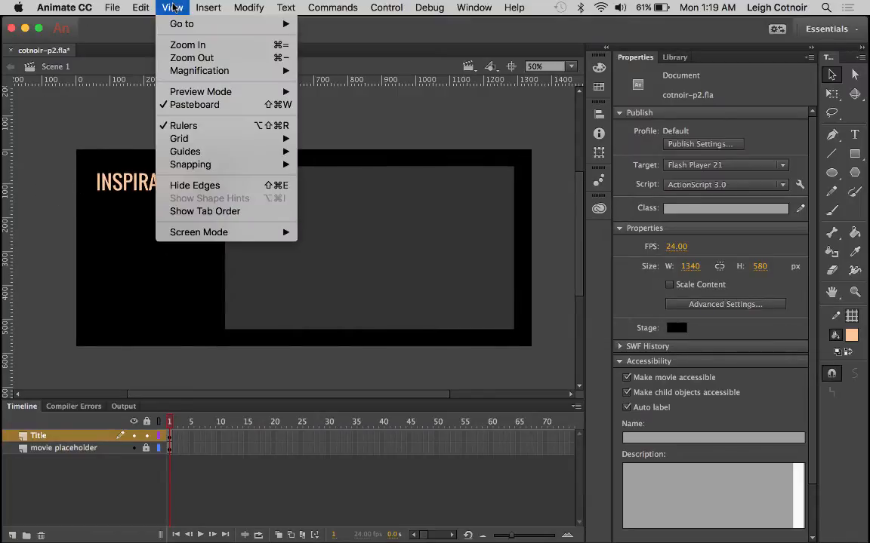
mouse_move(249, 139)
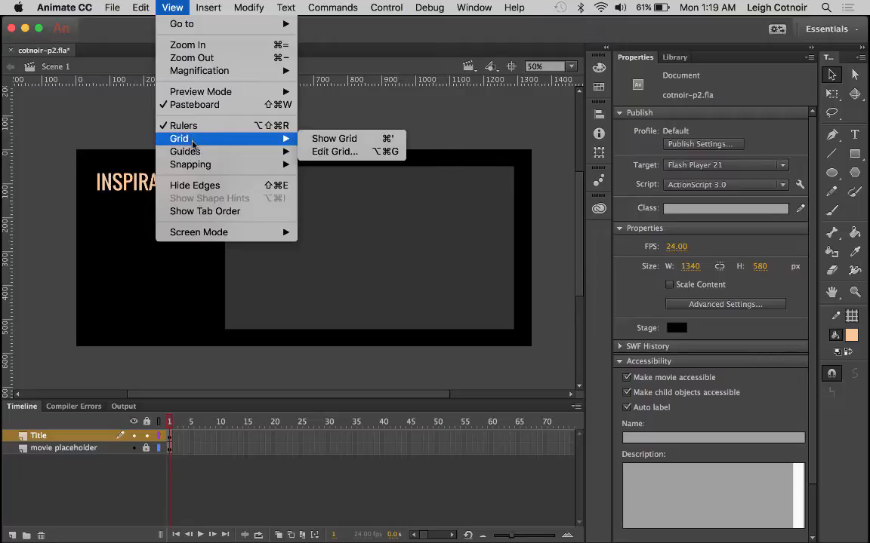
click(344, 139)
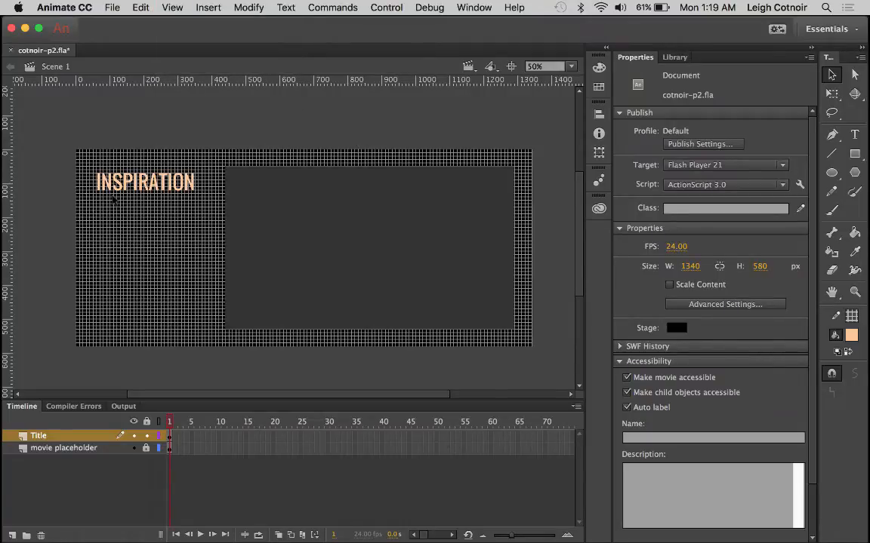
Step: Nudge the INSPIRATION title horizontally to X 46.35 so its first letter lines up with the 50 px grid line
click(547, 66)
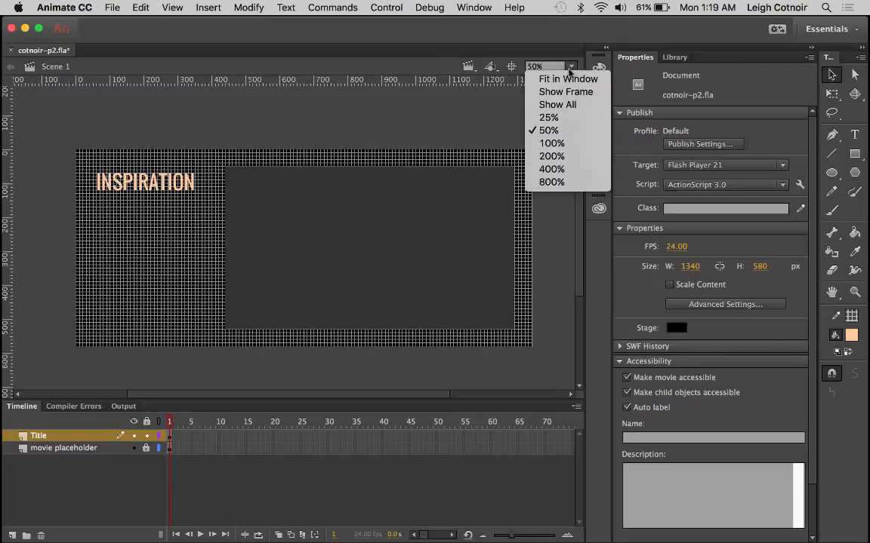
click(552, 143)
scroll(194, 217, left, 10)
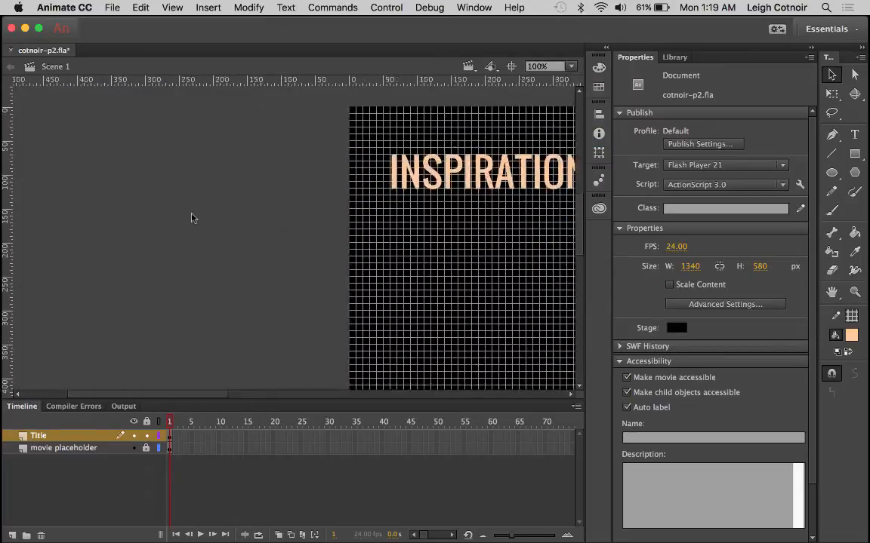
scroll(193, 218, right, 10)
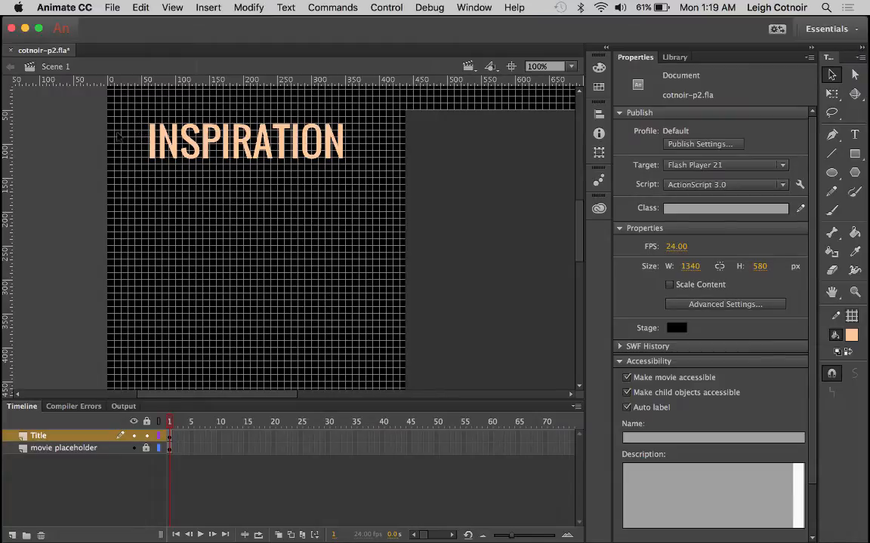
scroll(379, 161, right, 7)
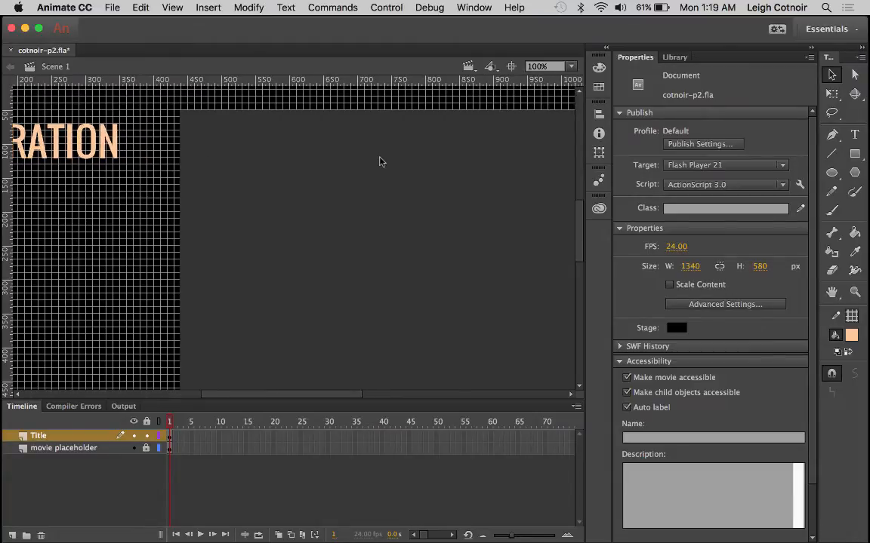
scroll(379, 161, right, 20)
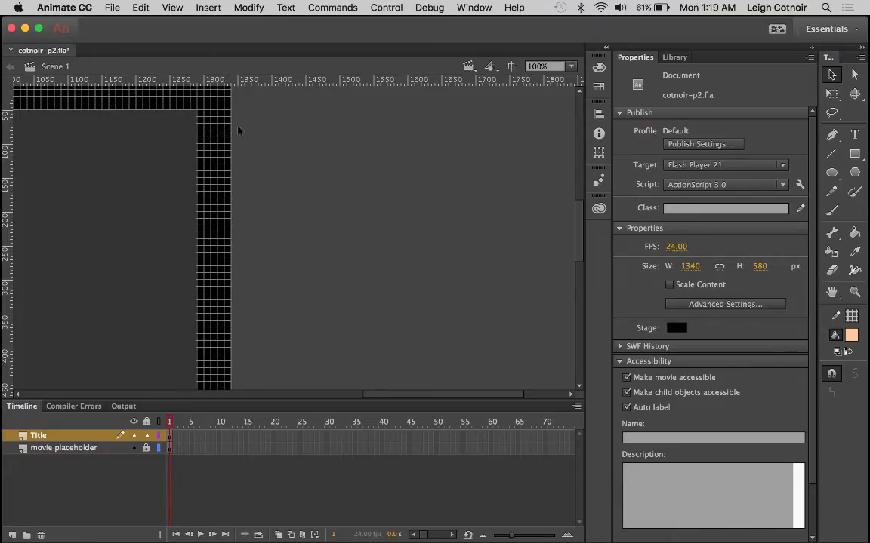
scroll(200, 186, left, 20)
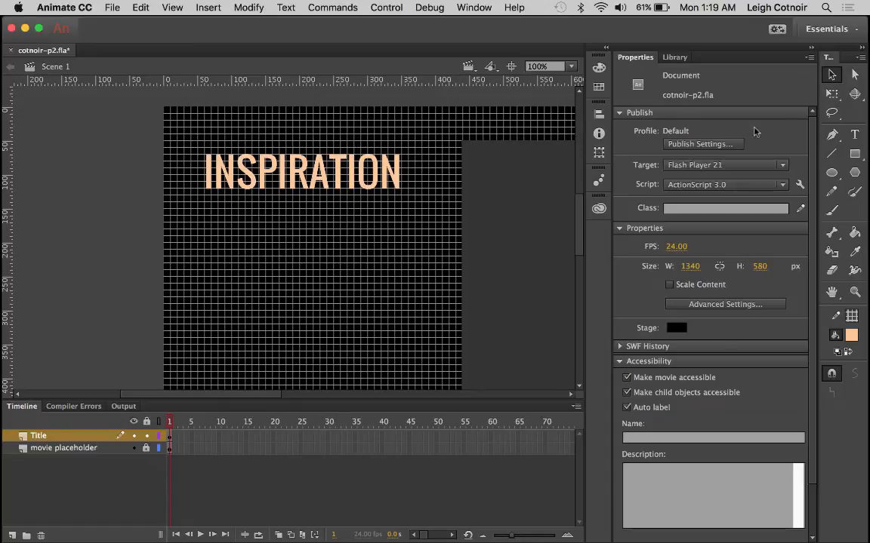
click(218, 178)
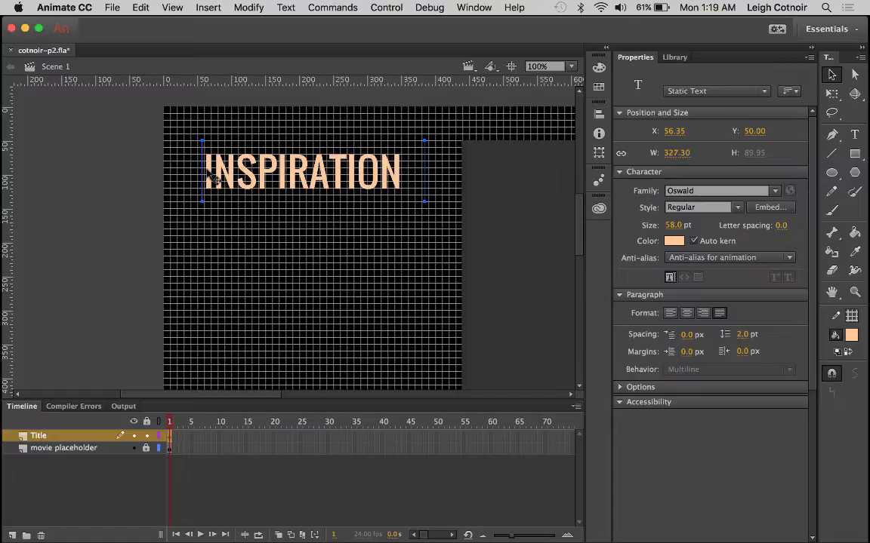
key(Left)
key(Left)
key(Left)
key(Left)
key(Left)
key(Left)
key(Left)
key(Left)
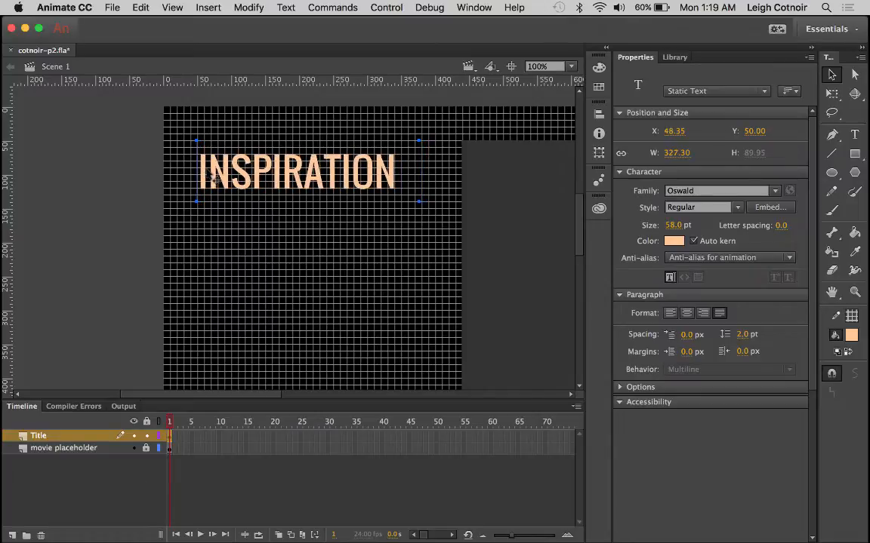
key(Left)
key(Left)
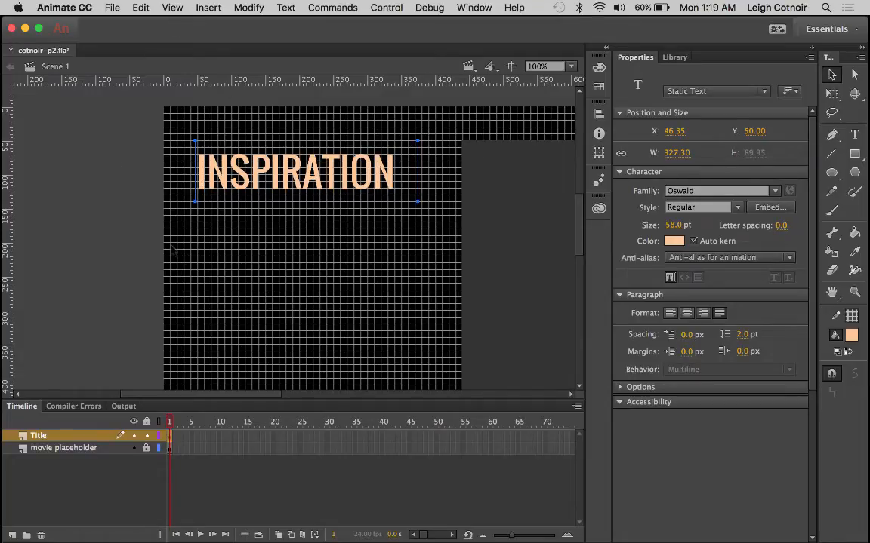
Step: Place vertical guides at the title's left edge and the movie placeholder's right and left edges, about 50, 1290 and 440 px
drag(12, 220, 199, 225)
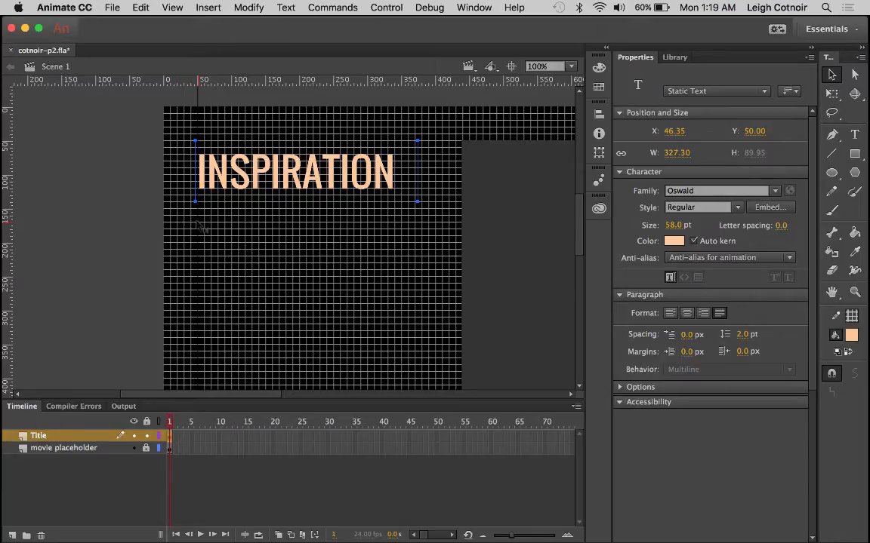
scroll(317, 211, right, 10)
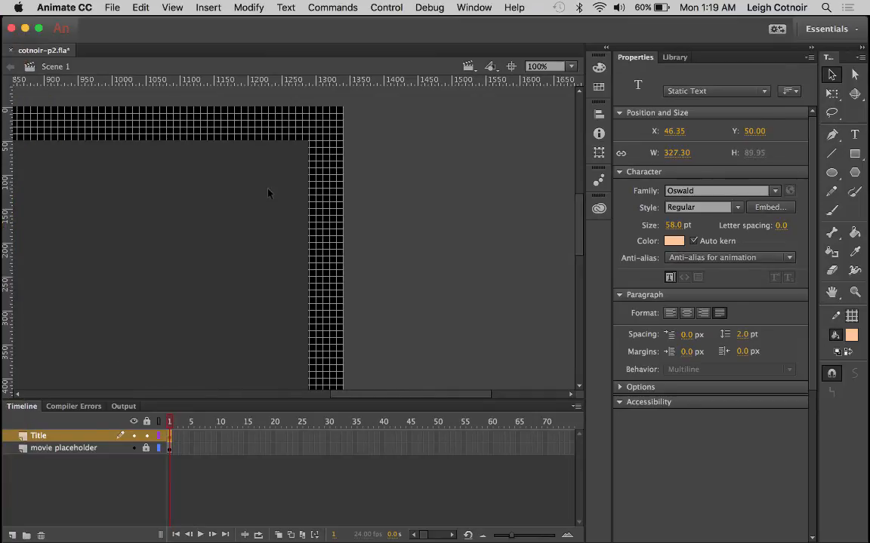
drag(9, 197, 314, 201)
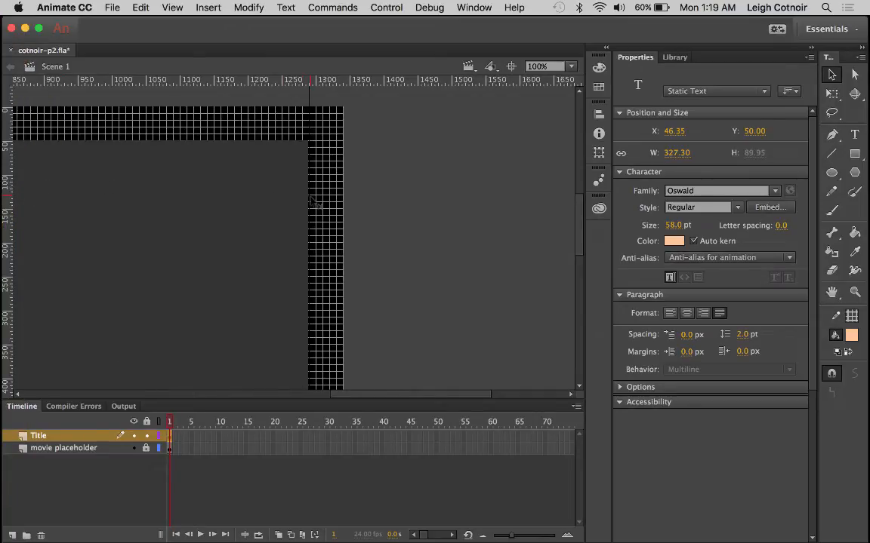
scroll(310, 202, left, 15)
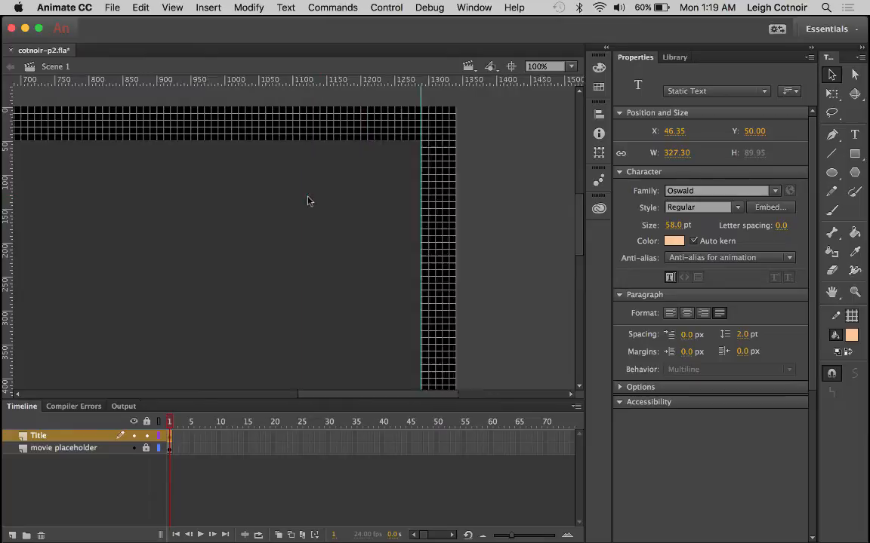
scroll(308, 201, right, 5)
scroll(277, 176, left, 4)
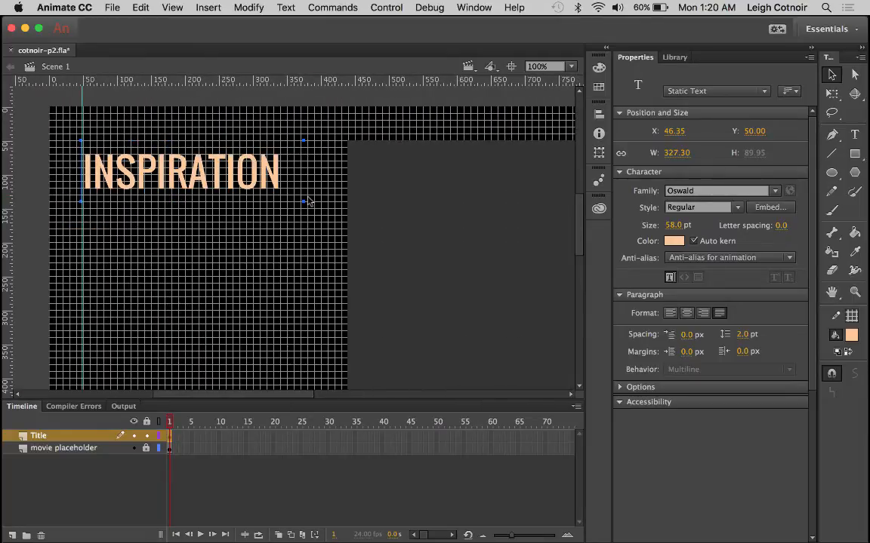
mouse_move(9, 200)
mouse_down()
mouse_move(314, 203)
mouse_move(349, 224)
mouse_up()
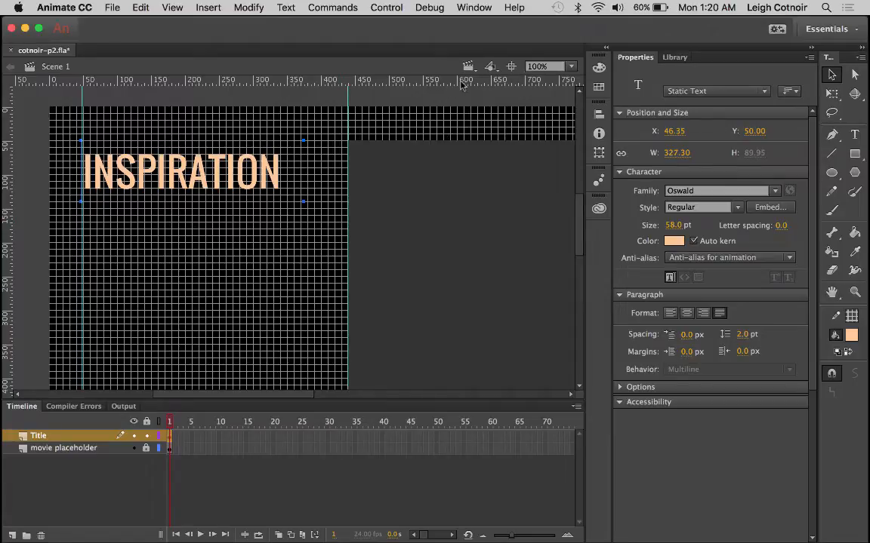
Step: Place horizontal guides along the movie placeholder's top and bottom edges, at about 50 and 530 px
drag(462, 85, 467, 145)
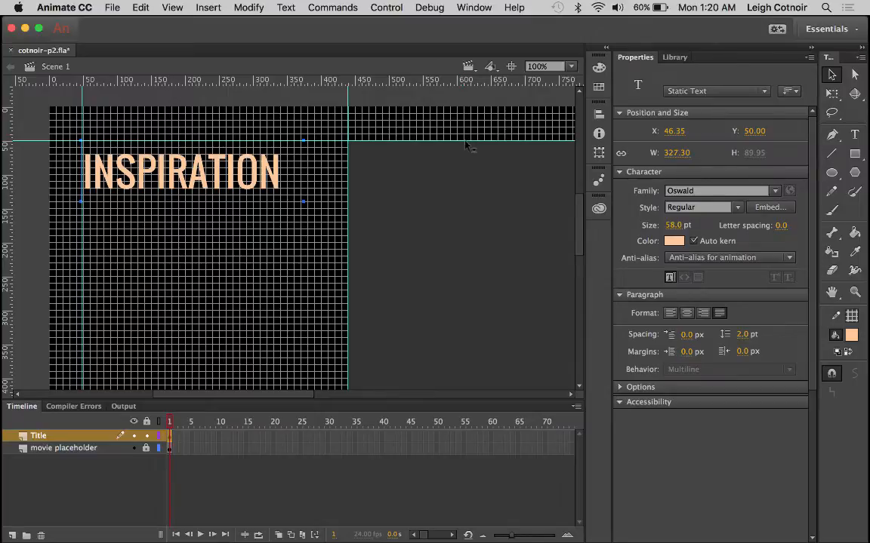
scroll(466, 143, down, 5)
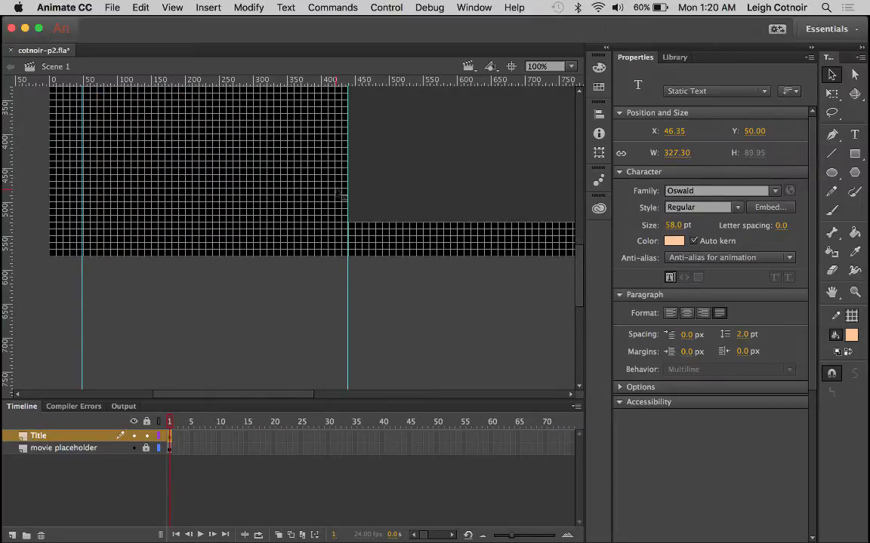
drag(341, 196, 346, 226)
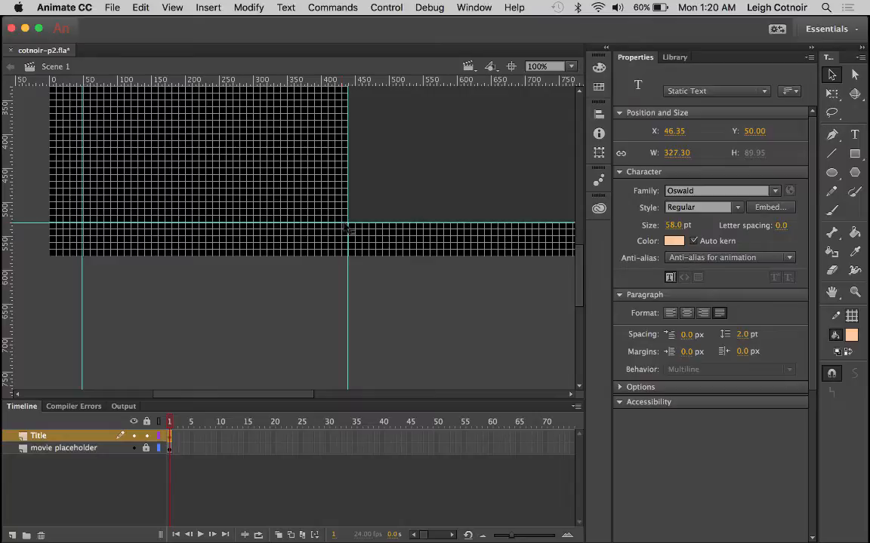
Step: Hide the grid while keeping the rulers and guides displayed
click(173, 7)
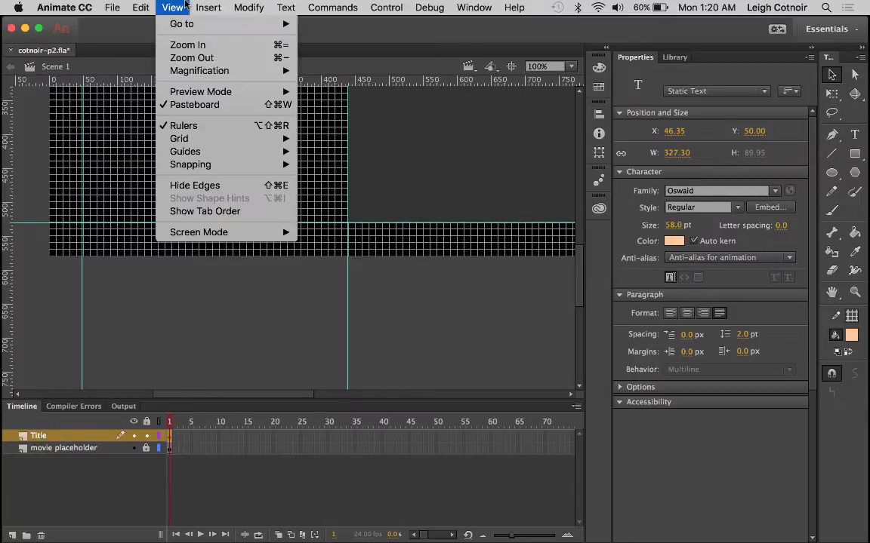
mouse_move(211, 6)
mouse_move(171, 7)
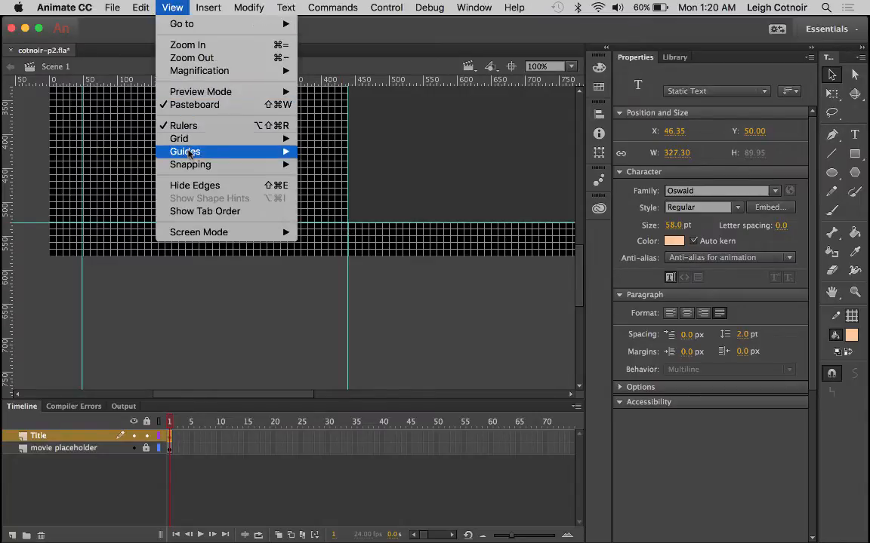
mouse_move(189, 151)
click(320, 139)
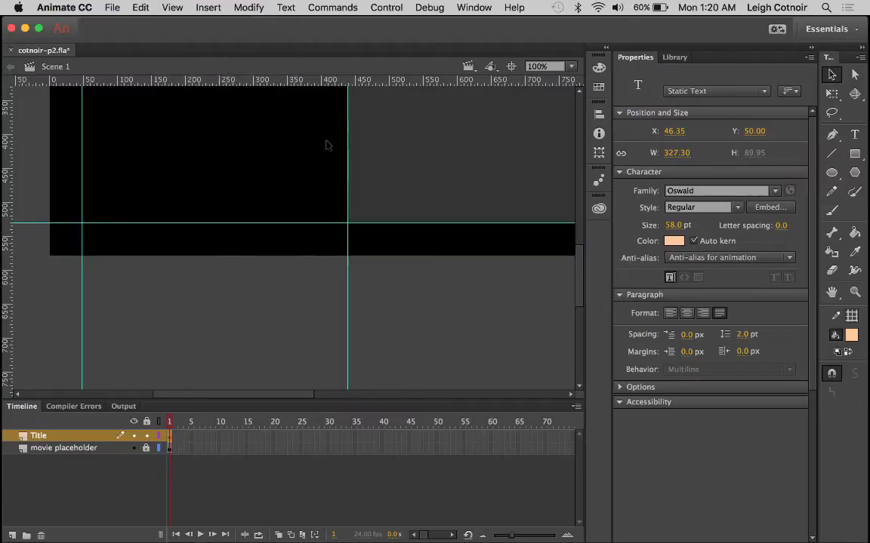
Step: Lock the guides so they cannot be moved accidentally
scroll(327, 145, up, 5)
scroll(327, 145, up, 4)
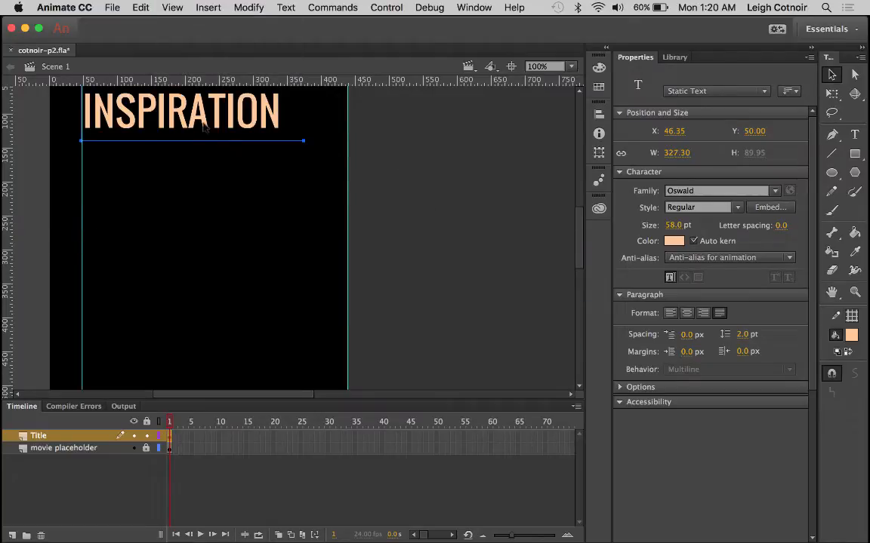
click(208, 7)
mouse_move(175, 5)
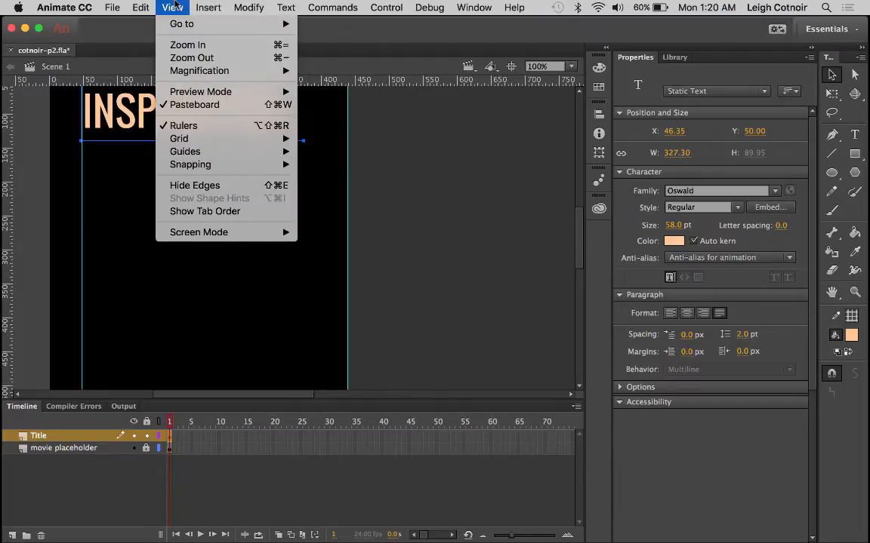
mouse_move(181, 151)
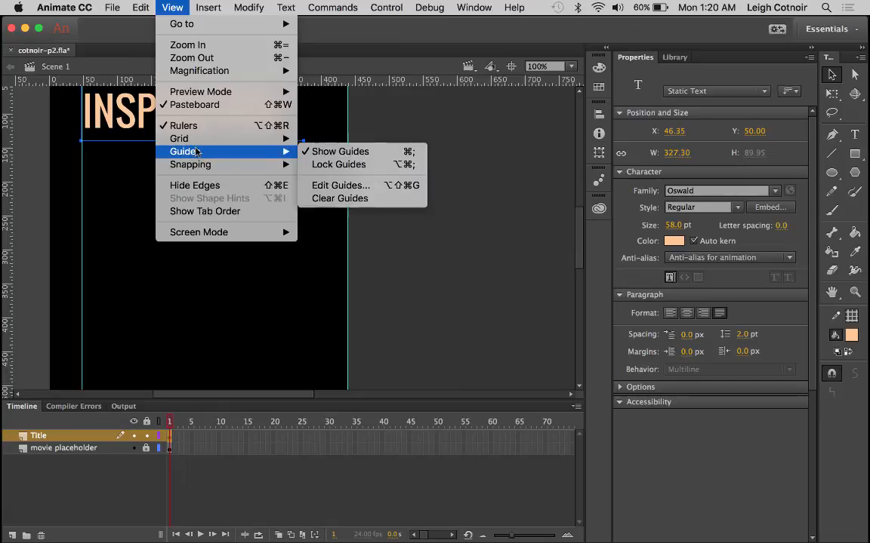
click(373, 165)
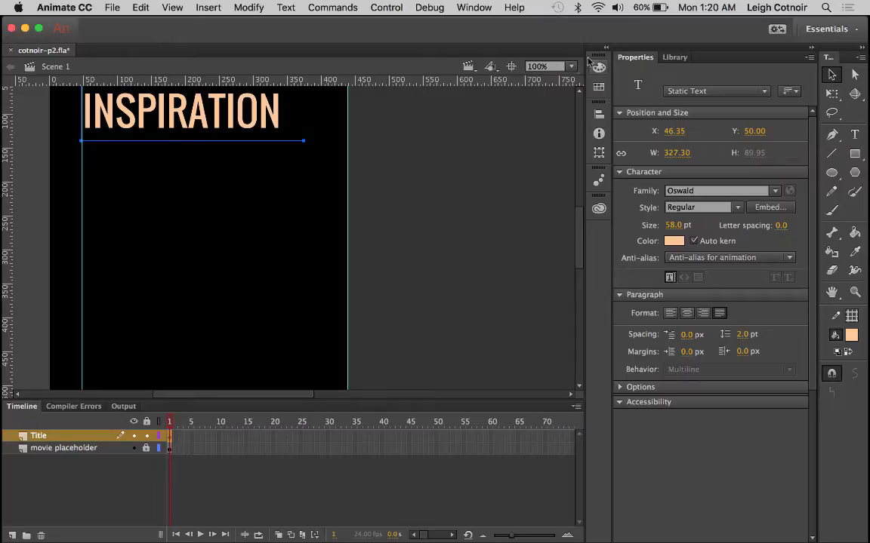
Step: Display the grid over the centred stage
click(547, 67)
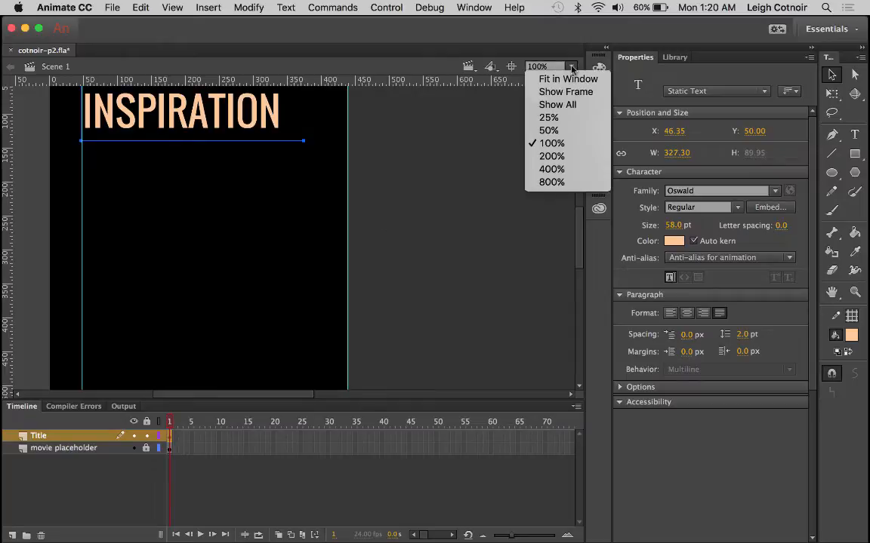
click(549, 117)
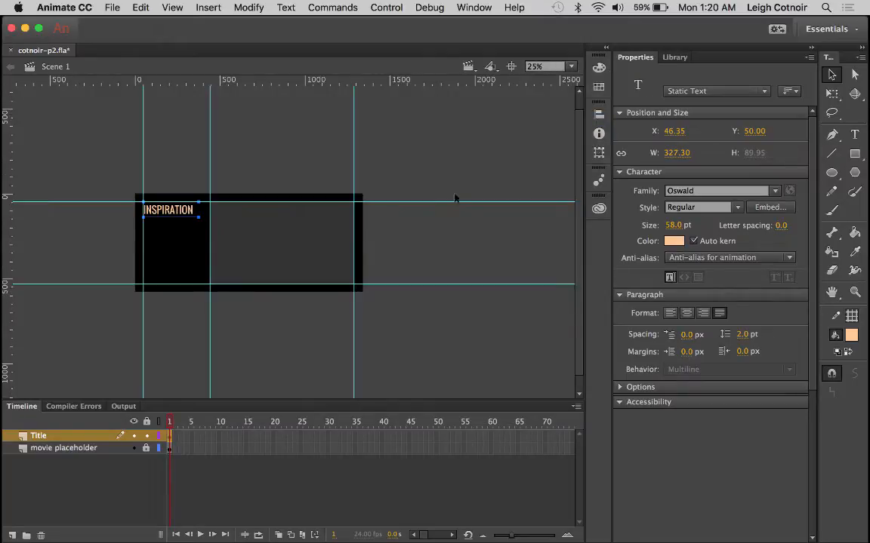
click(549, 66)
click(562, 132)
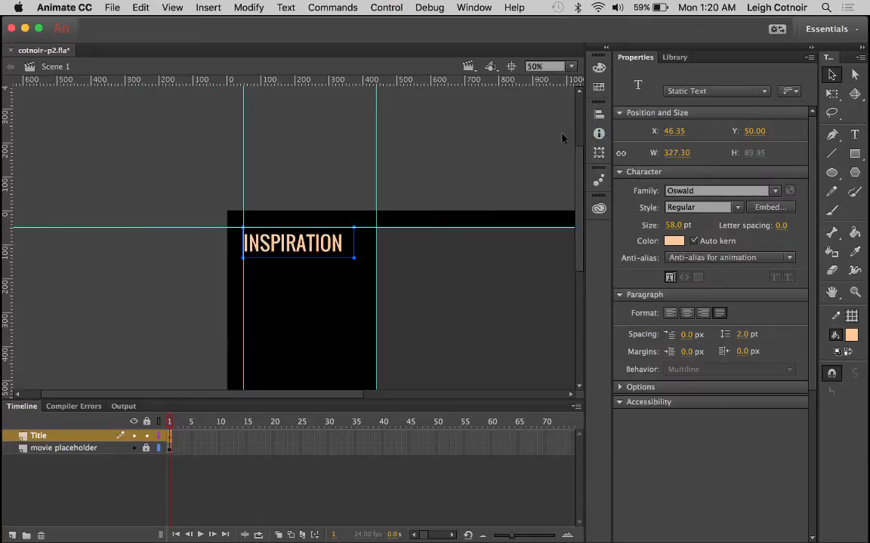
click(511, 67)
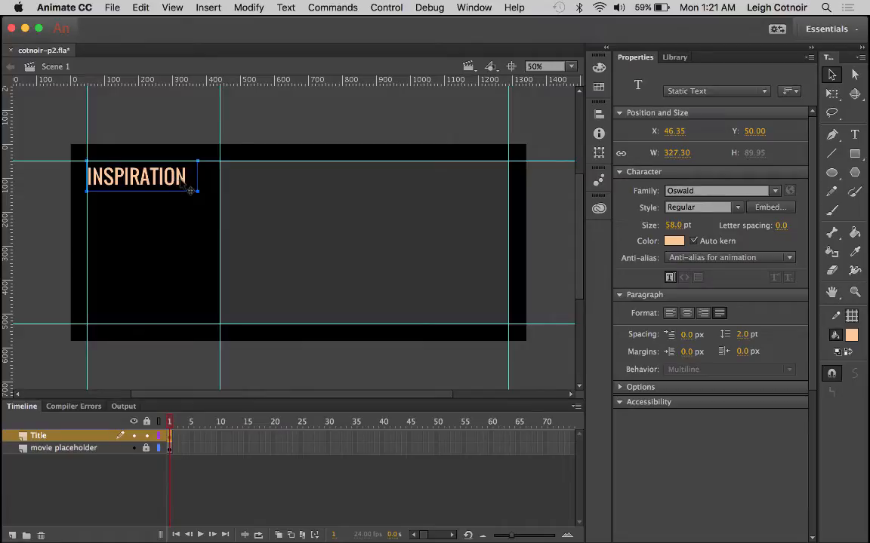
click(173, 7)
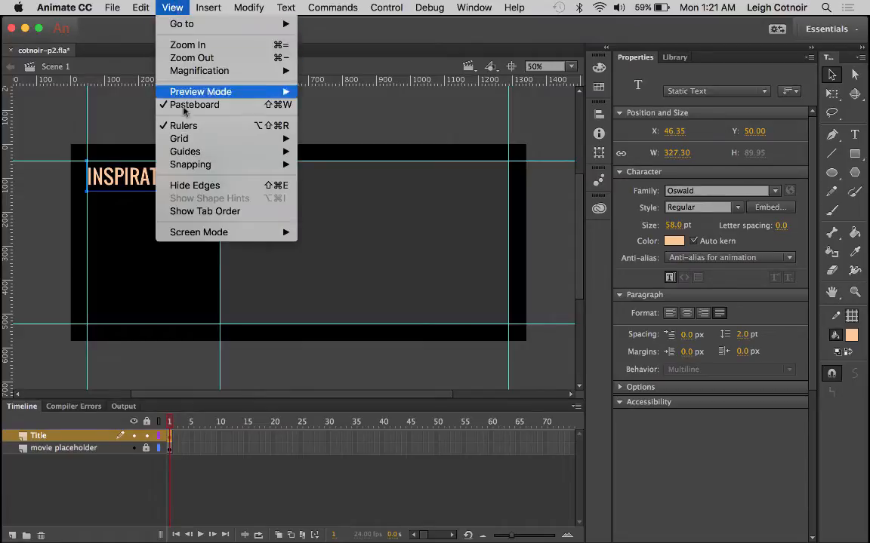
mouse_move(257, 136)
click(327, 139)
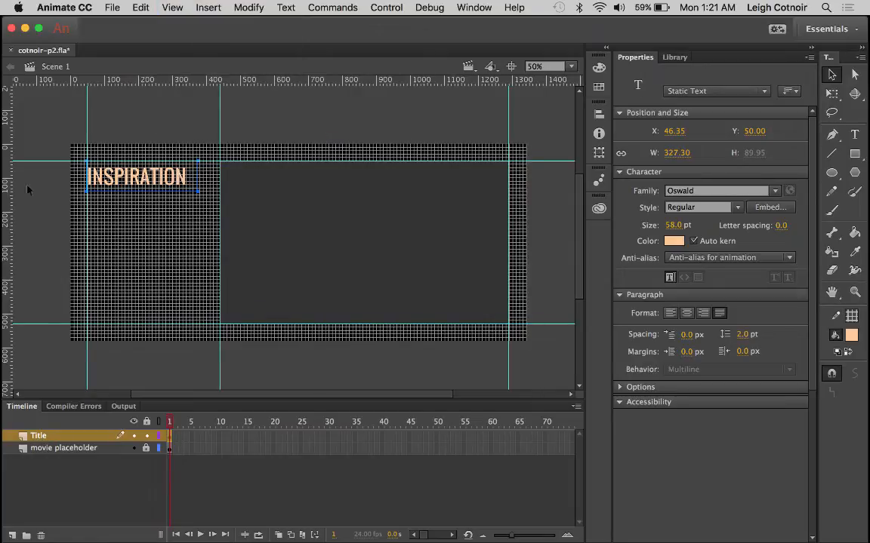
Step: Place a vertical guide at about 390 px, between the title and the movie placeholder, and widen the title's text box to it
click(545, 66)
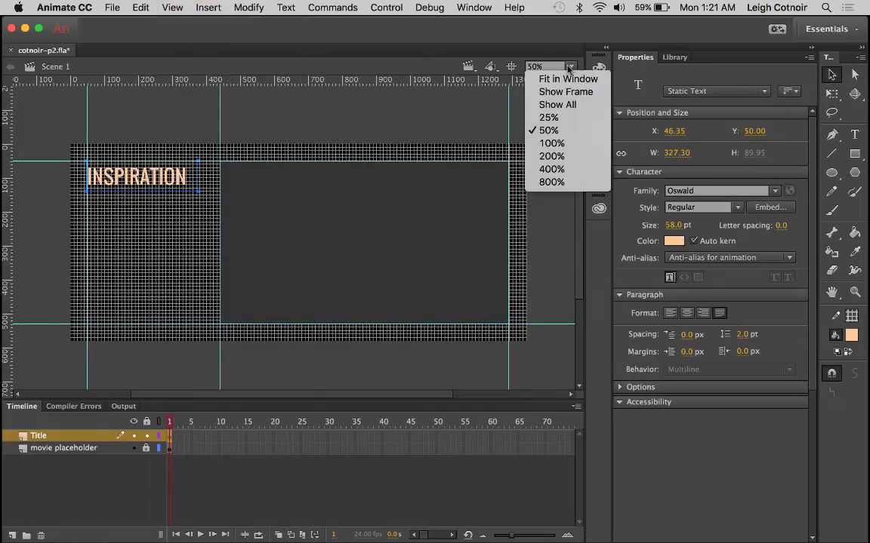
click(548, 140)
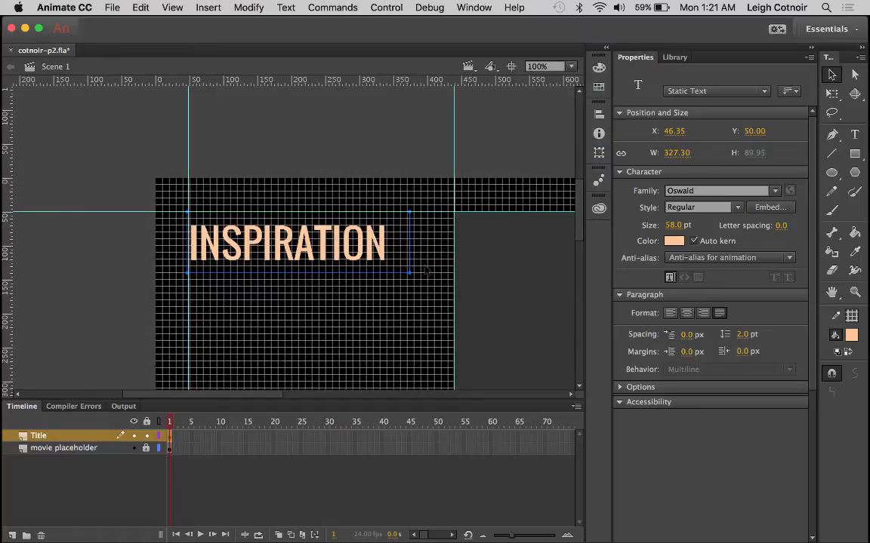
mouse_move(11, 208)
mouse_down()
mouse_move(50, 185)
mouse_move(286, 185)
mouse_move(383, 191)
mouse_move(453, 217)
mouse_move(423, 226)
mouse_up()
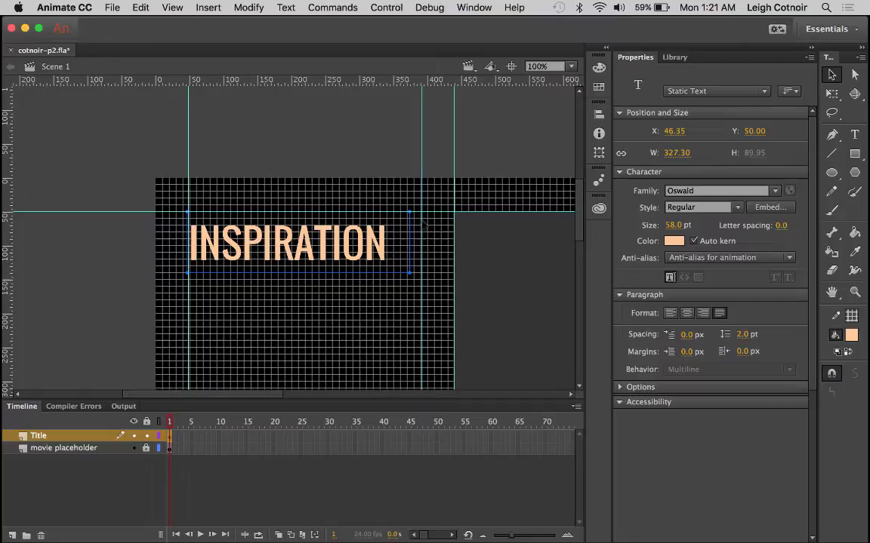
double_click(380, 252)
drag(410, 212, 421, 213)
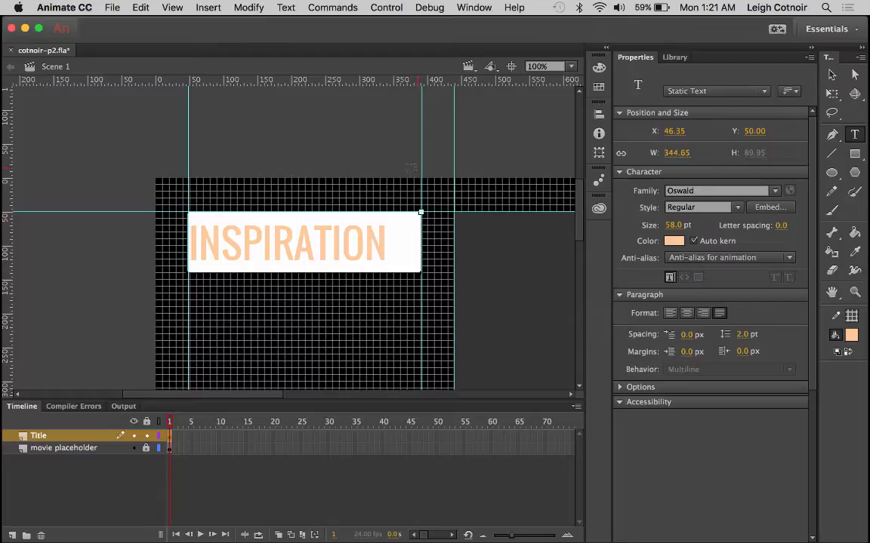
Step: Hide the grid while keeping the guides displayed, and finish editing the title text box
click(173, 7)
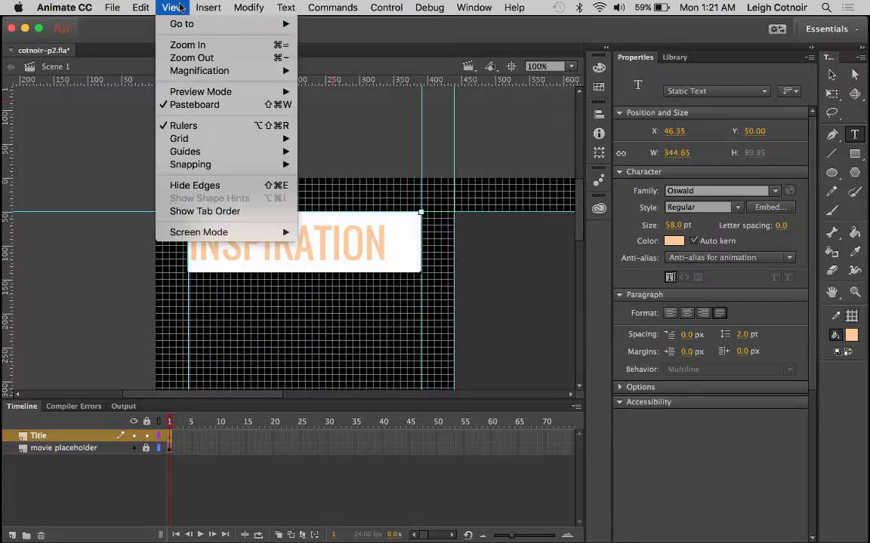
mouse_move(208, 167)
click(180, 10)
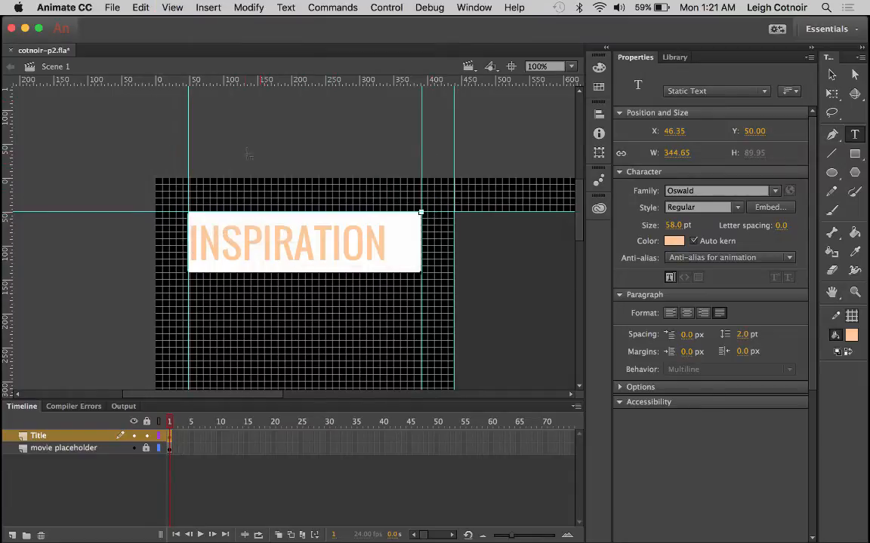
click(208, 7)
mouse_move(172, 7)
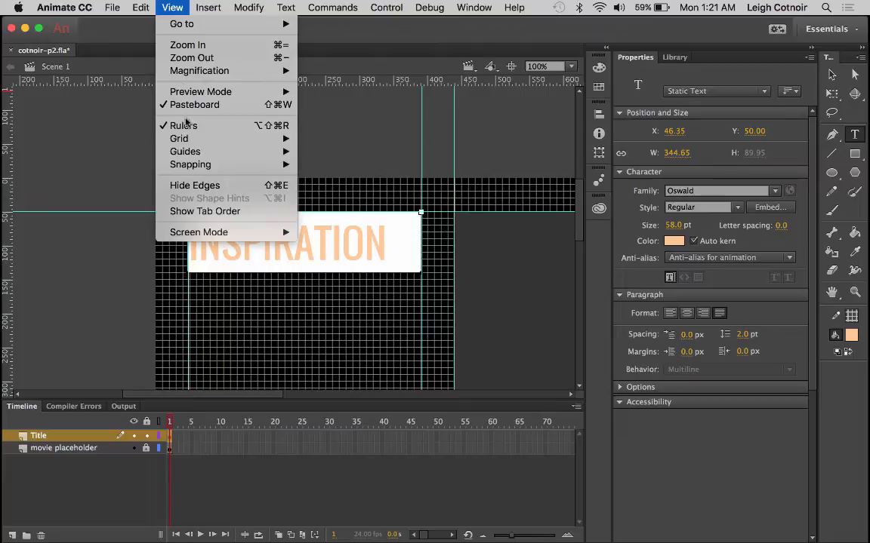
mouse_move(194, 141)
click(317, 138)
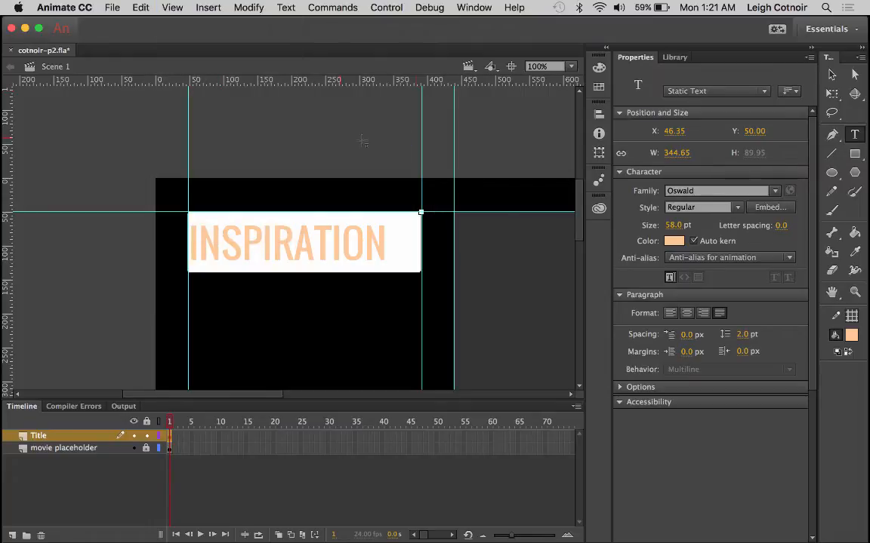
key(Escape)
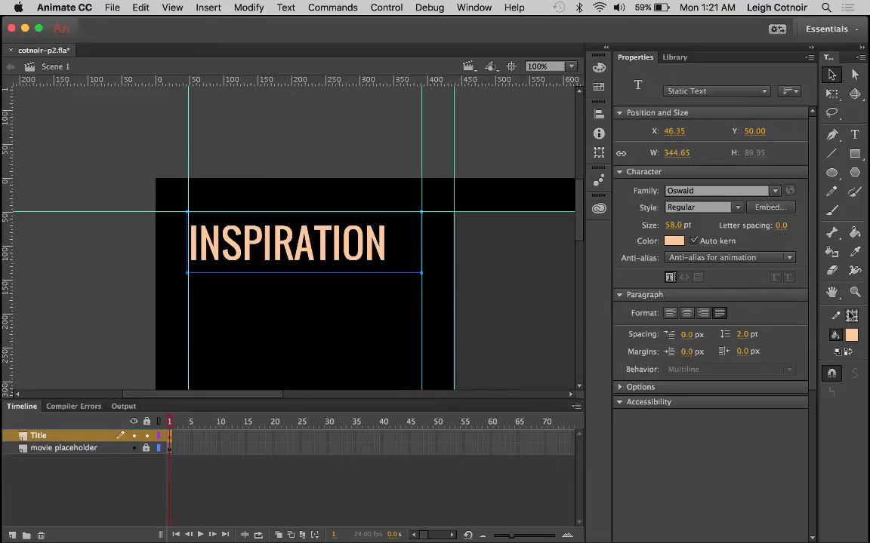
Step: Try adding "AL" to the end of the INSPIRATION title, and delete the added letters
click(572, 67)
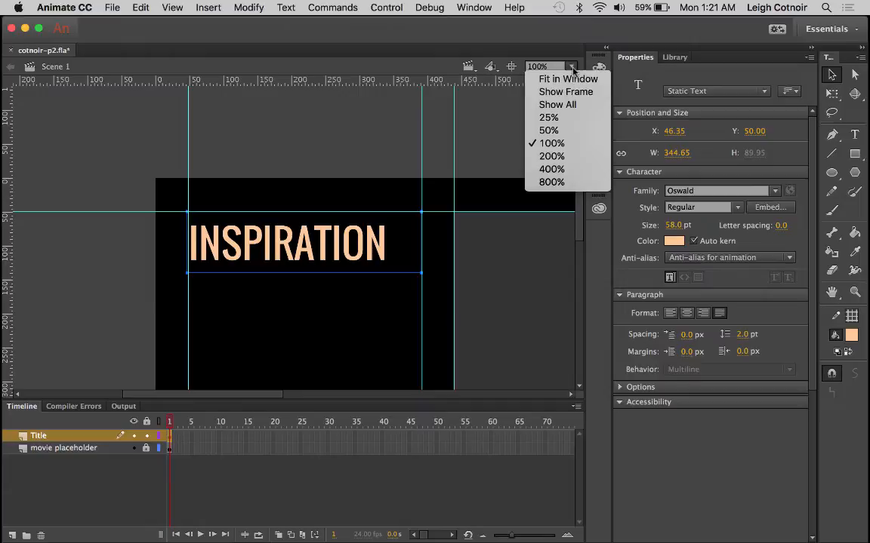
click(548, 130)
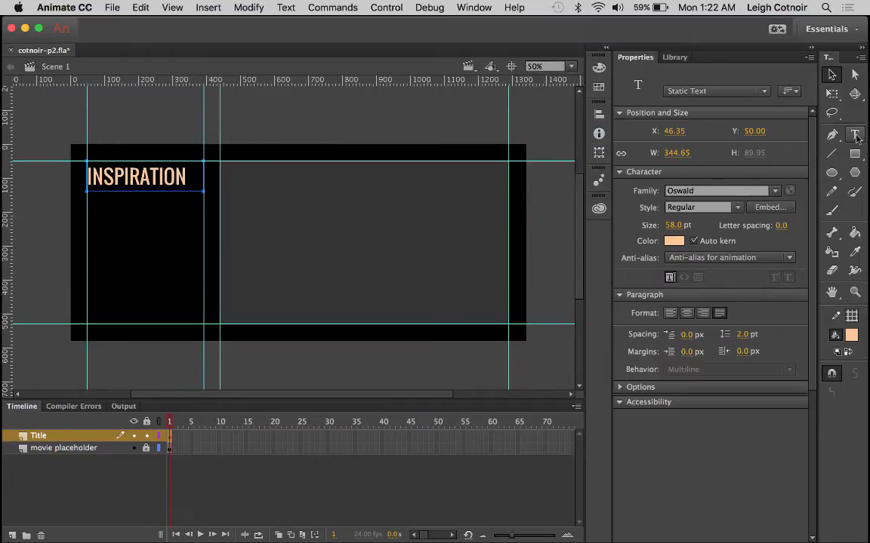
double_click(186, 176)
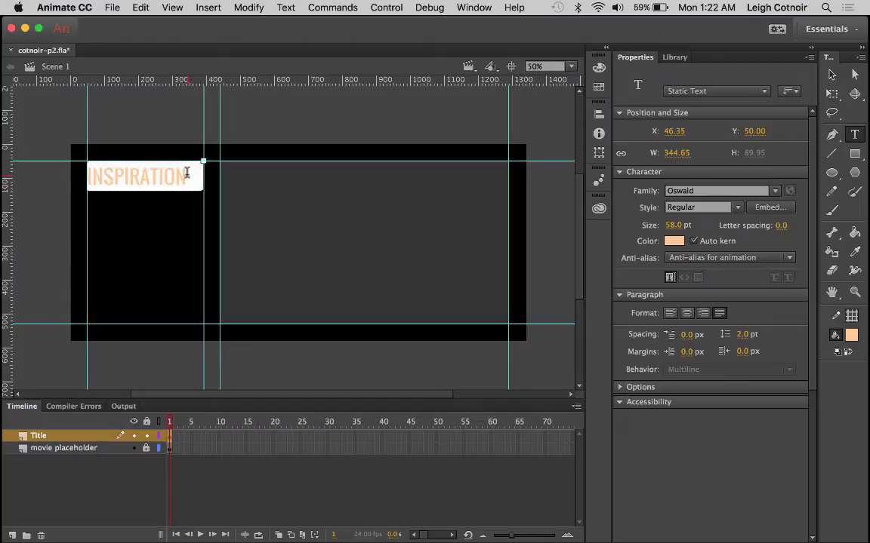
text(AL)
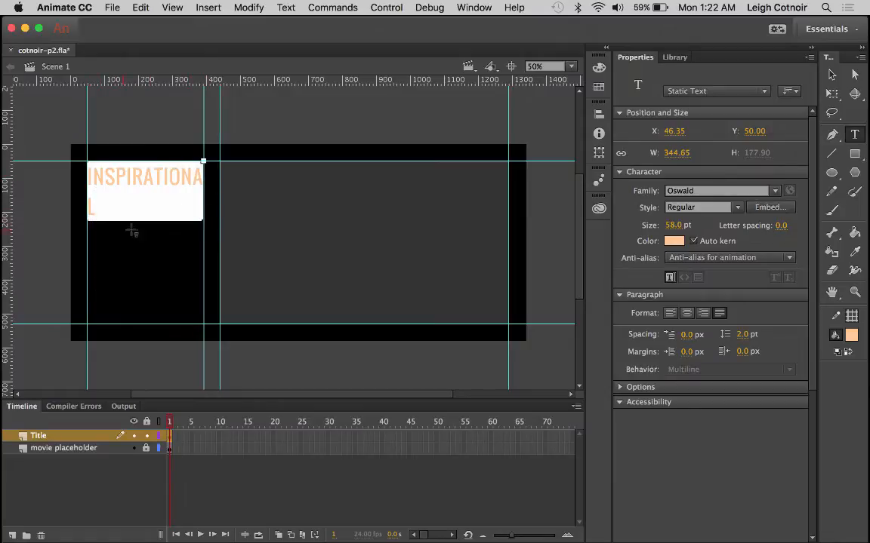
key(BackSpace)
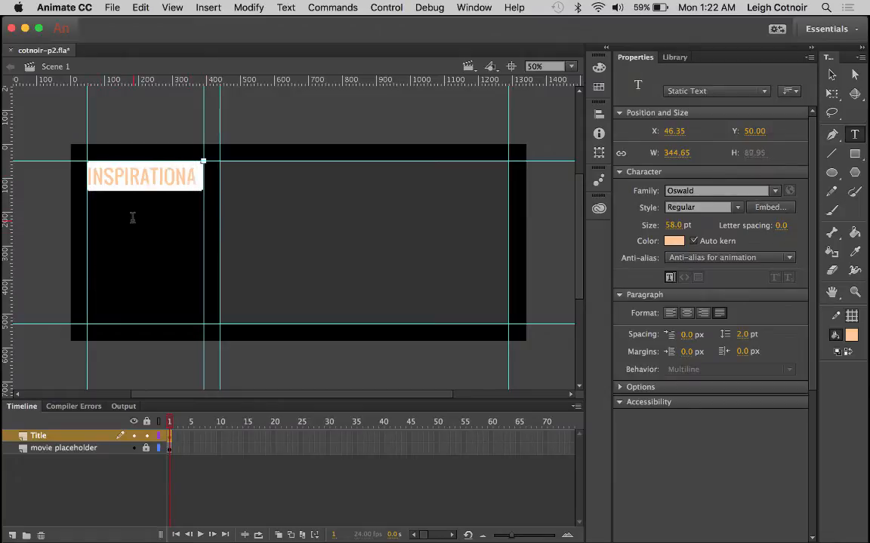
key(BackSpace)
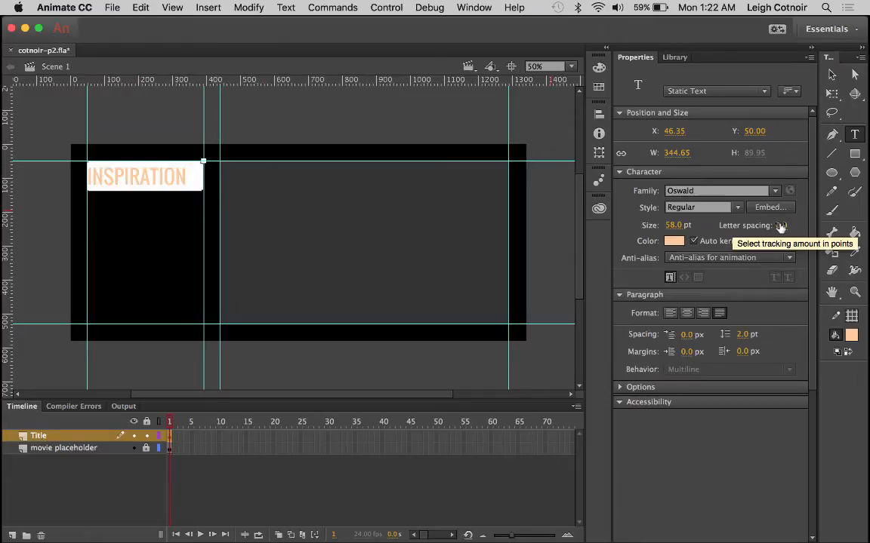
Step: Select all the letters of the INSPIRATION title and set their letter spacing to 4.0
drag(787, 227, 800, 228)
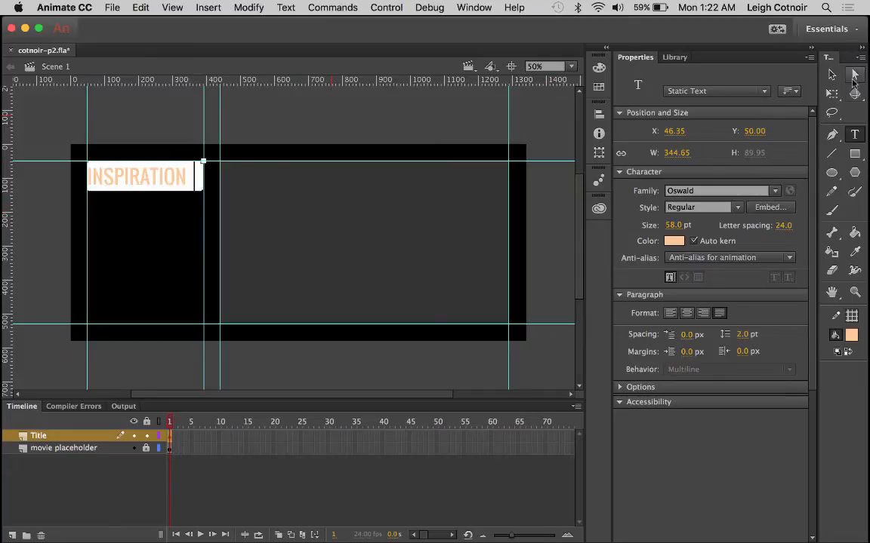
key(Escape)
double_click(144, 169)
drag(189, 175, 77, 175)
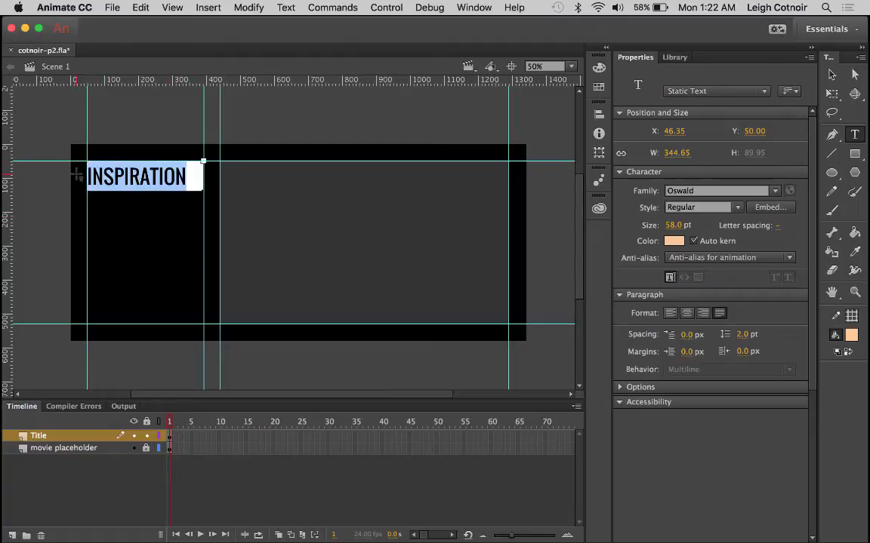
click(777, 226)
mouse_move(778, 226)
mouse_down()
mouse_move(811, 226)
mouse_move(770, 226)
mouse_move(780, 225)
mouse_up()
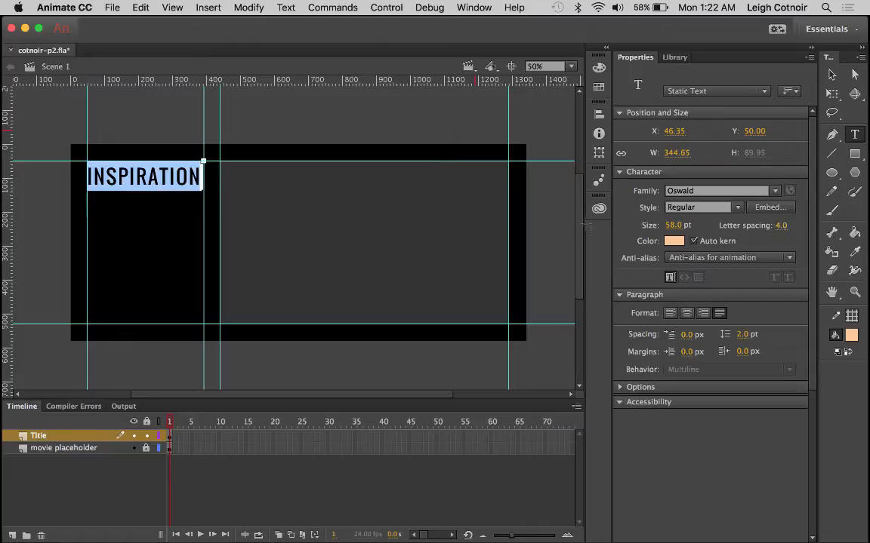
Step: Fine-tune the title's letter spacing to fill the text box, trying 4.5 and settling on 4.25
click(783, 225)
text(4.5)
key(Return)
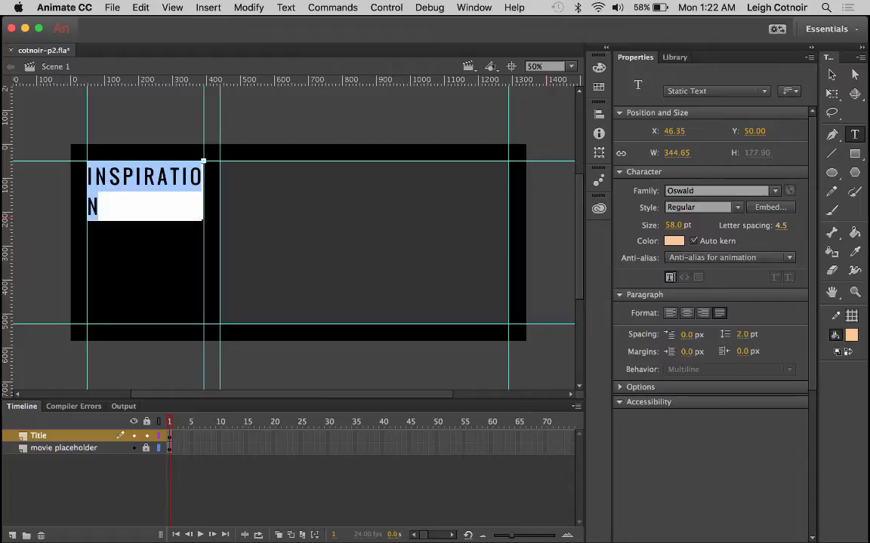
click(784, 224)
text(4.25)
key(Return)
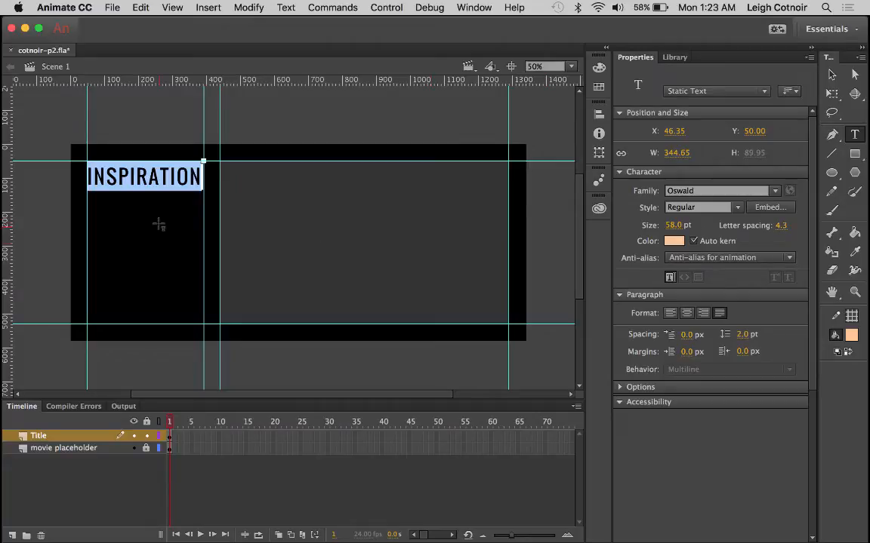
click(831, 74)
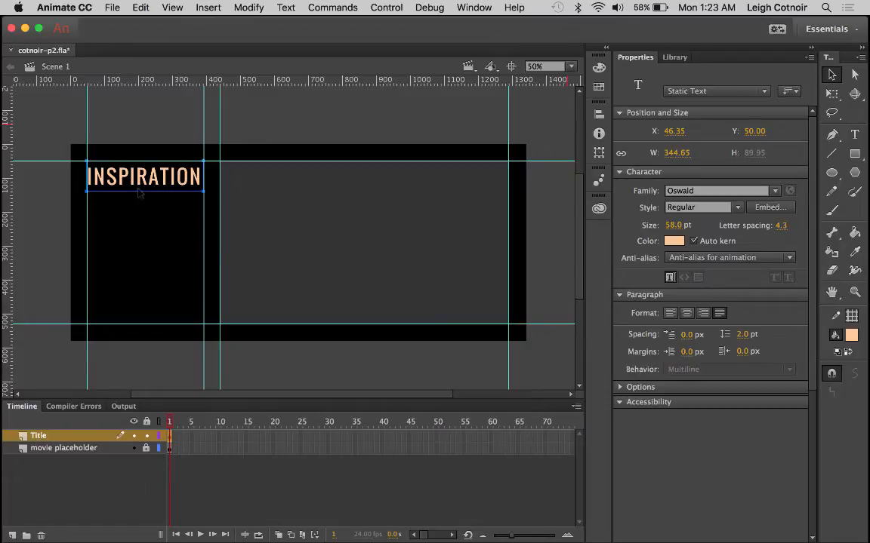
click(147, 252)
click(167, 187)
click(160, 241)
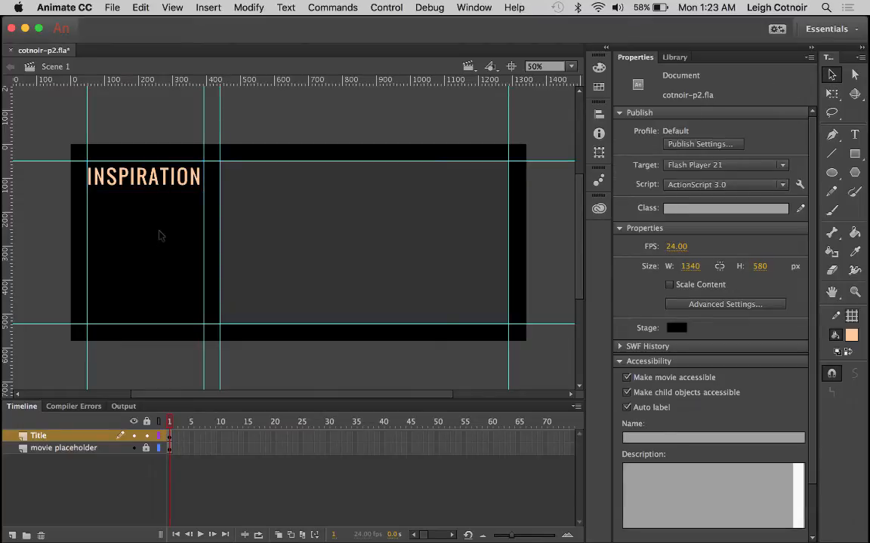
Step: Rename the Title layer to "Title/byline"
click(176, 188)
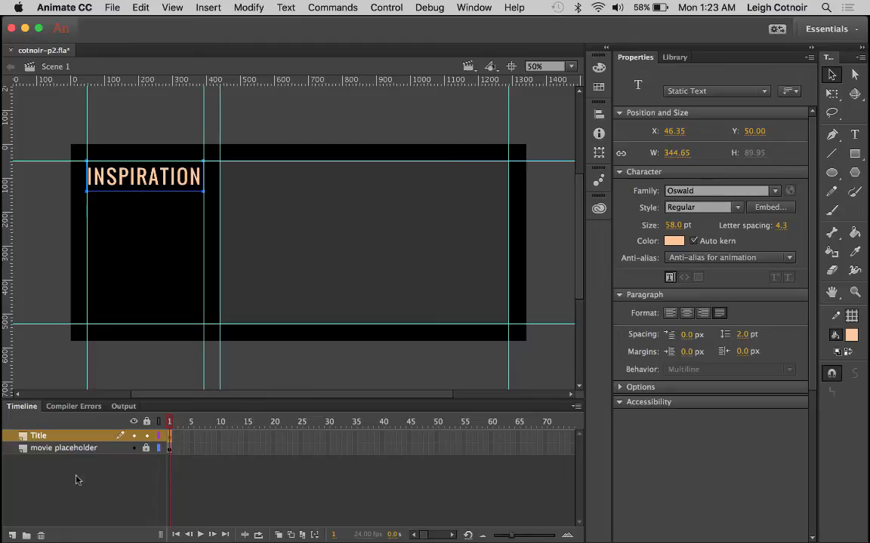
click(45, 437)
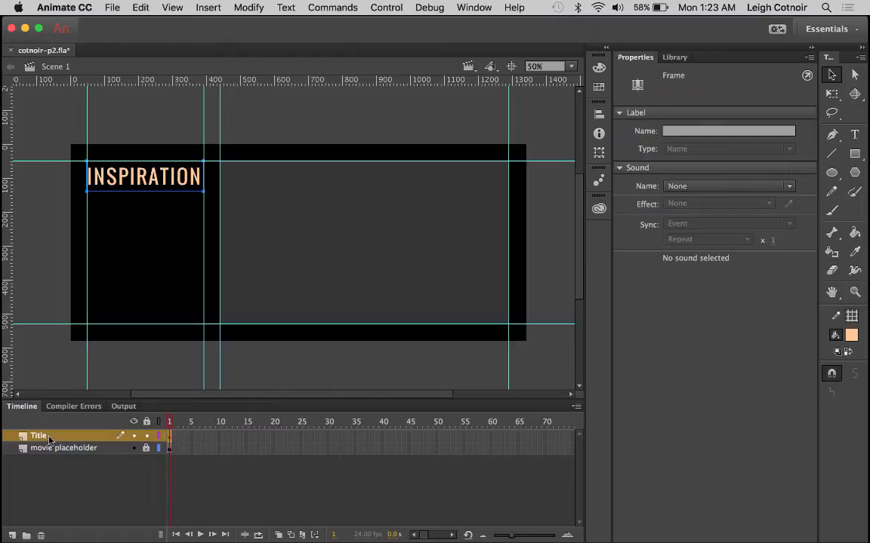
double_click(50, 437)
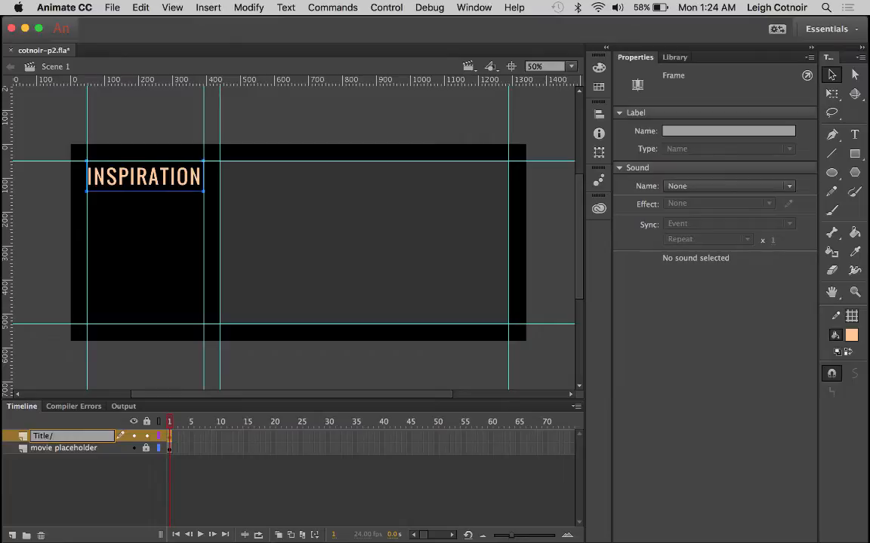
text(/byline)
key(Return)
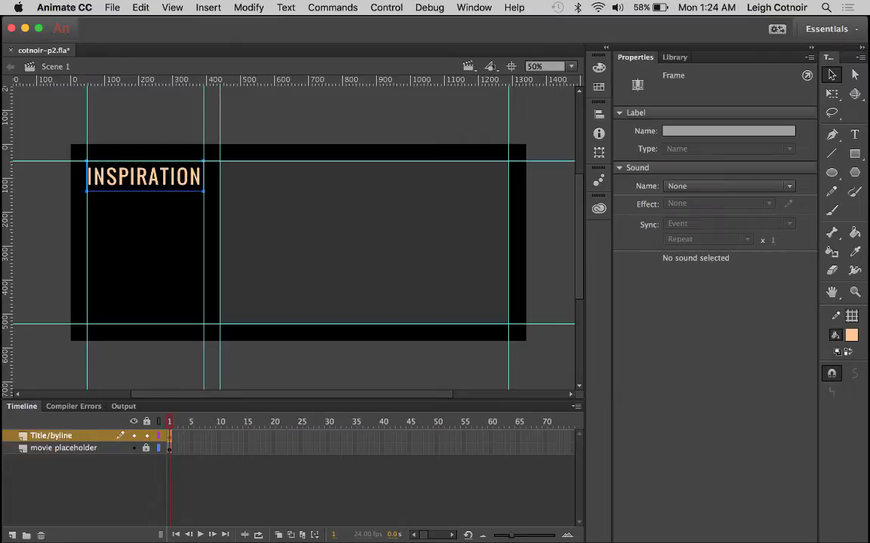
Step: Add a second line below INSPIRATION in the same text box with "by" and the author's full name
double_click(157, 174)
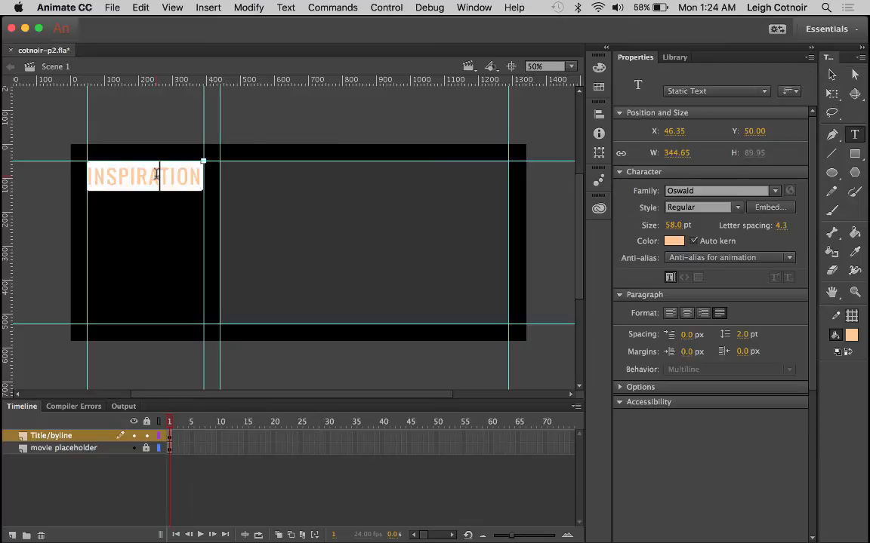
key(Return)
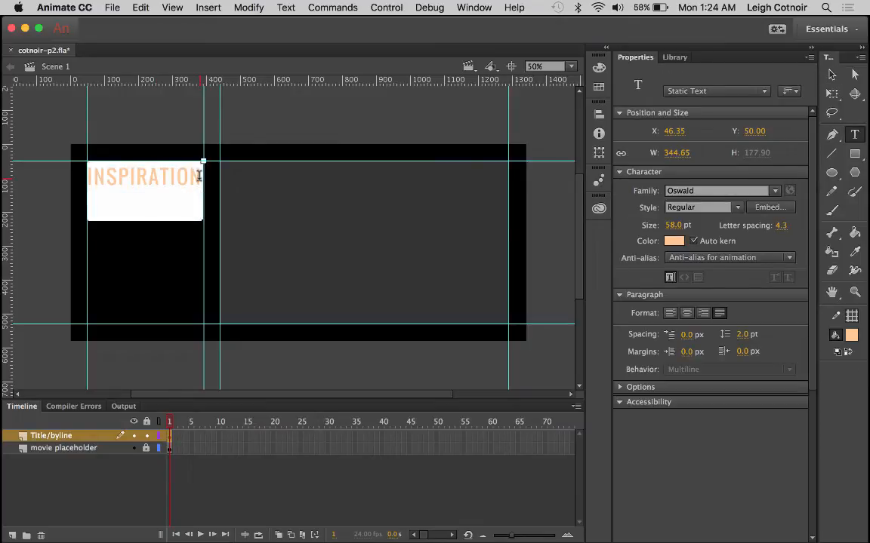
text(by Leigh Cotnoir)
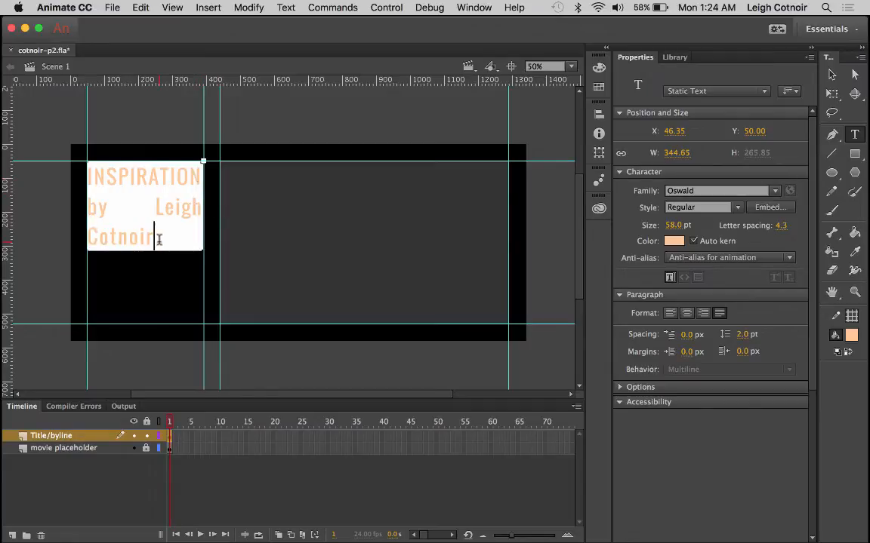
Step: Left-align the byline text below INSPIRATION and set its letter spacing to 0
drag(158, 240, 79, 213)
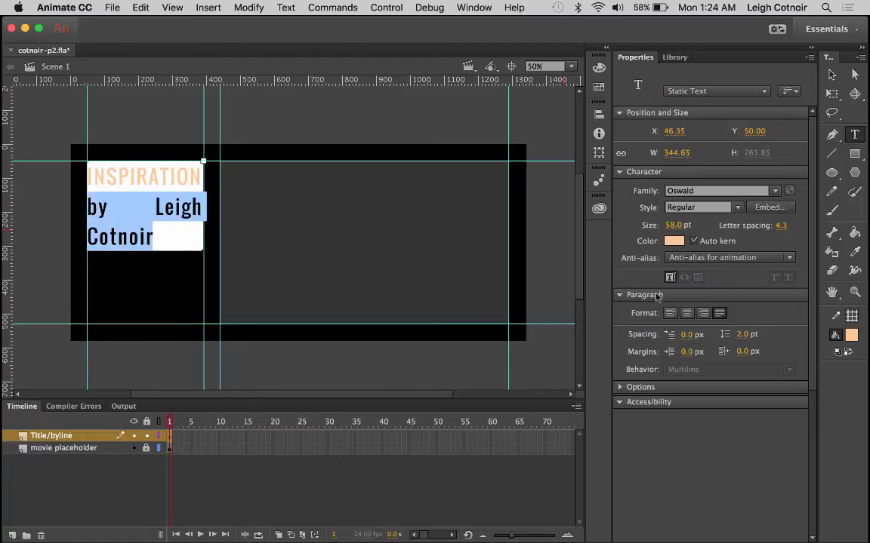
click(671, 315)
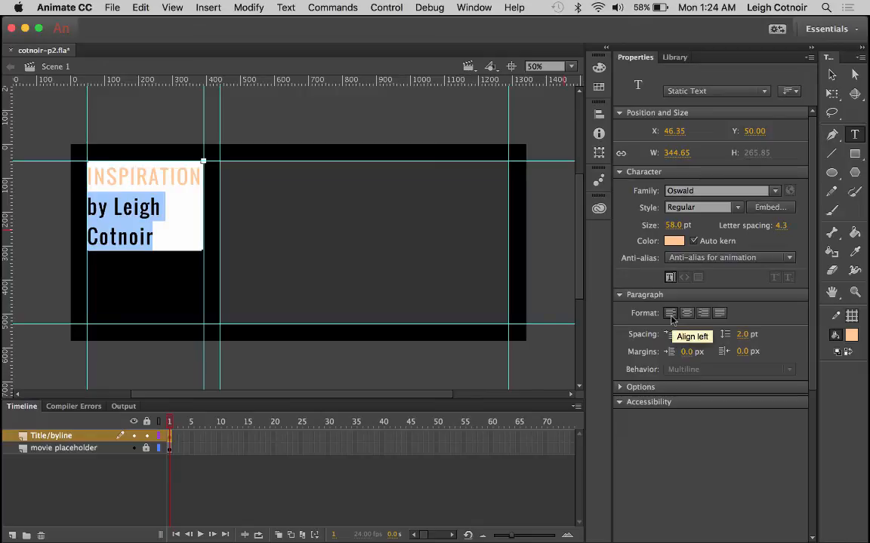
click(781, 225)
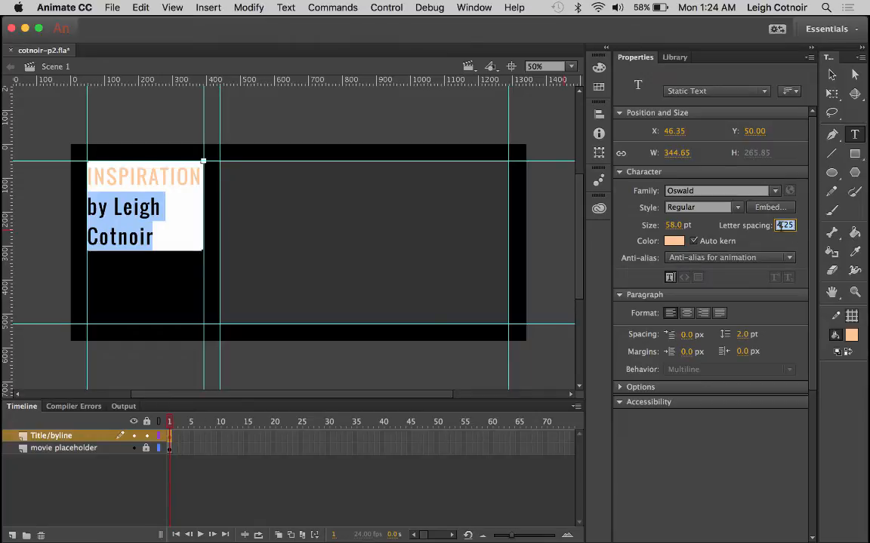
key(BackSpace)
text(0)
key(Return)
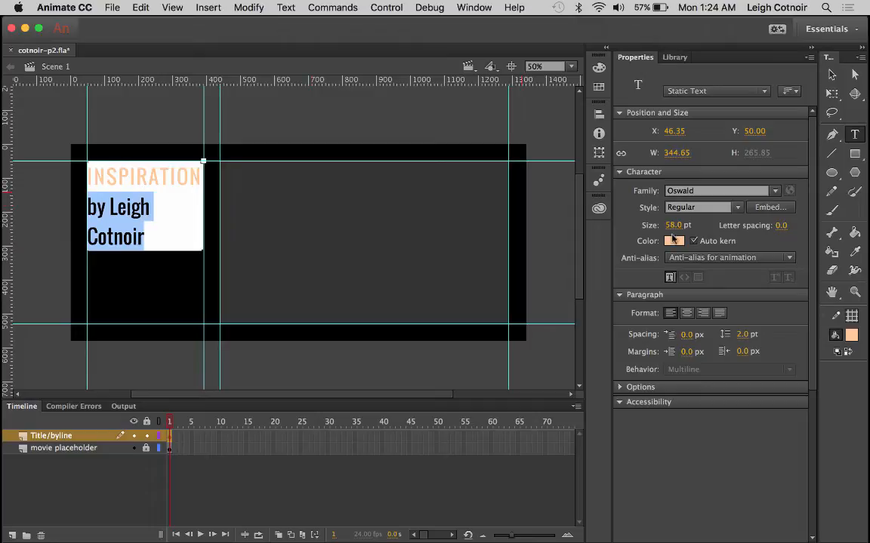
Step: Reduce the byline's font size, trying 54 pt and settling on 39 pt, and deselect the text block
mouse_move(673, 225)
mouse_down()
mouse_move(650, 225)
mouse_move(666, 225)
mouse_up()
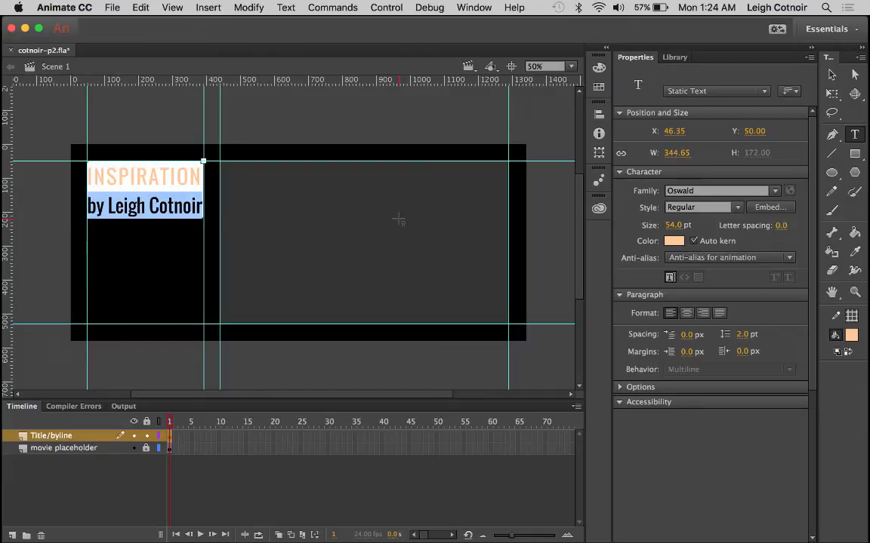
click(833, 76)
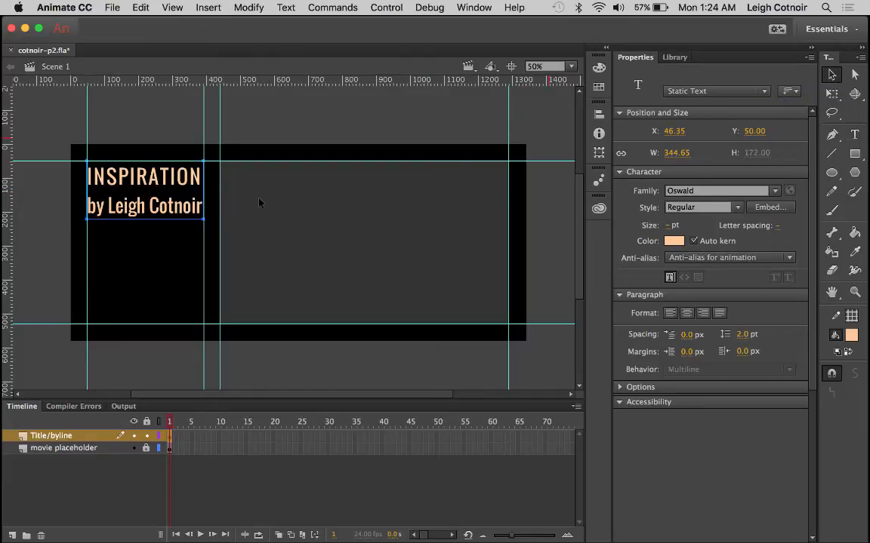
double_click(151, 205)
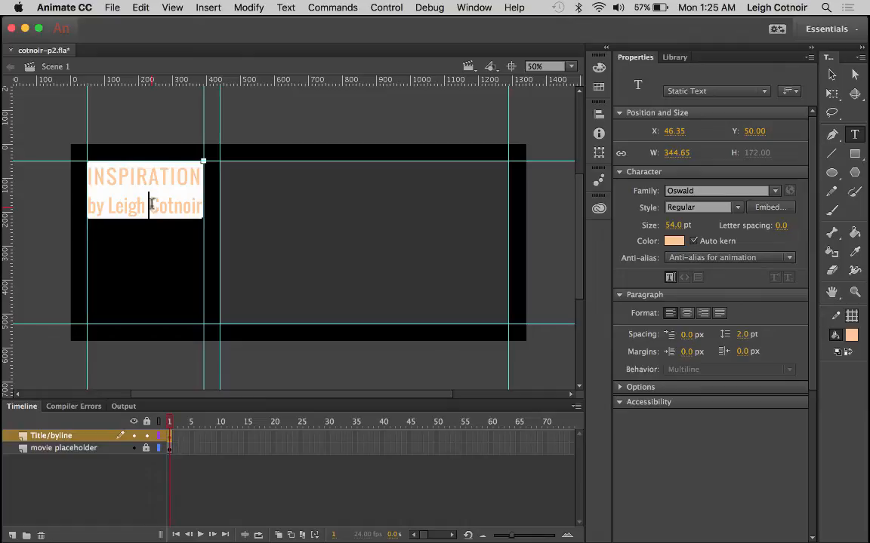
click(131, 174)
drag(88, 205, 209, 213)
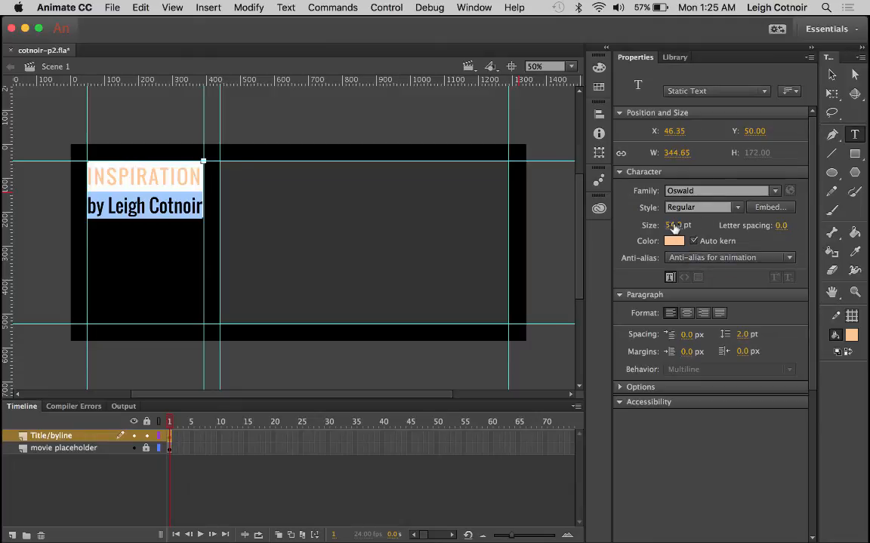
drag(673, 225, 662, 225)
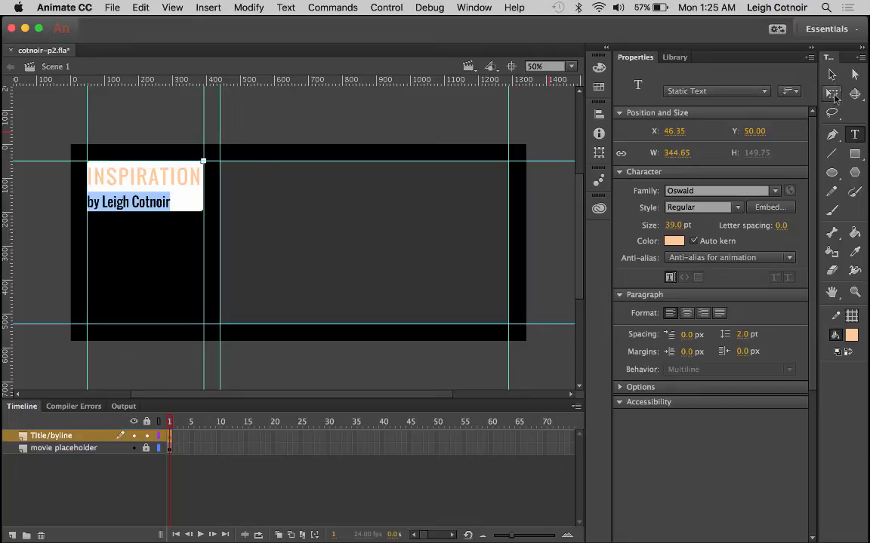
click(833, 75)
click(315, 110)
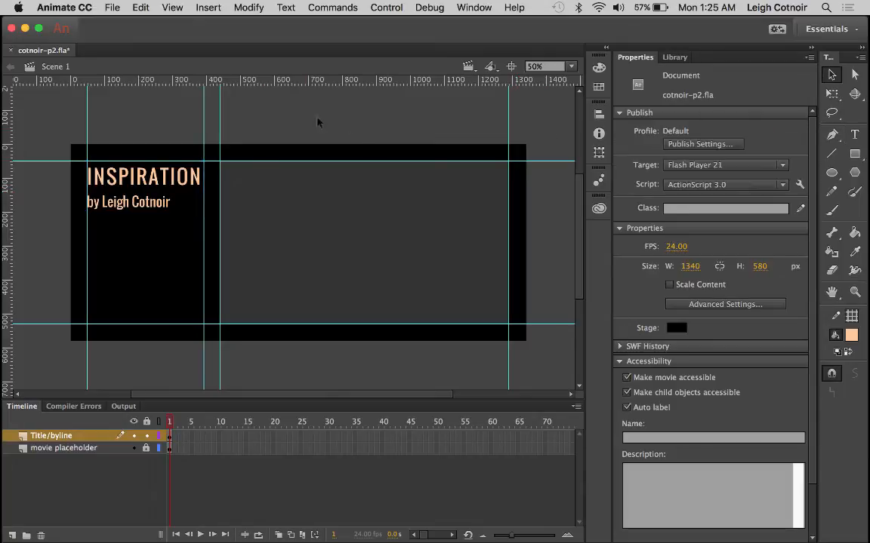
Step: Hide the alignment guides on the stage
click(181, 9)
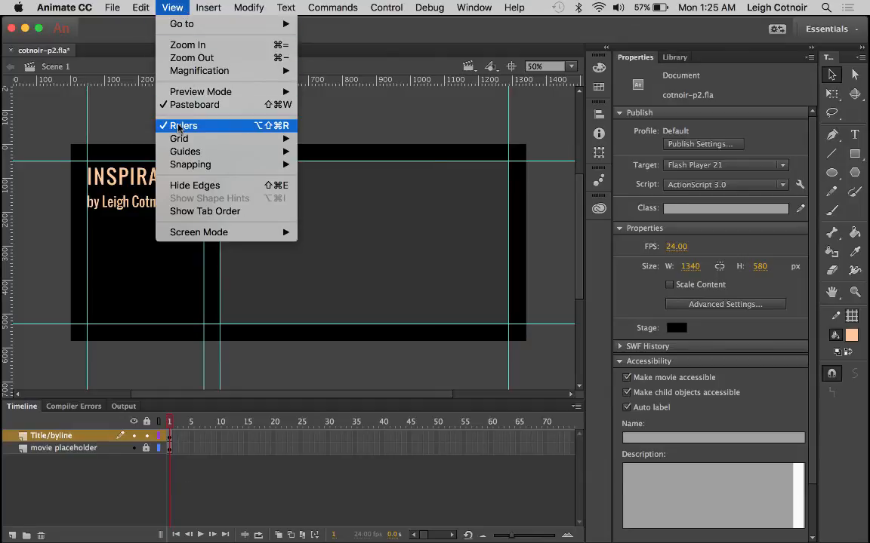
mouse_move(185, 151)
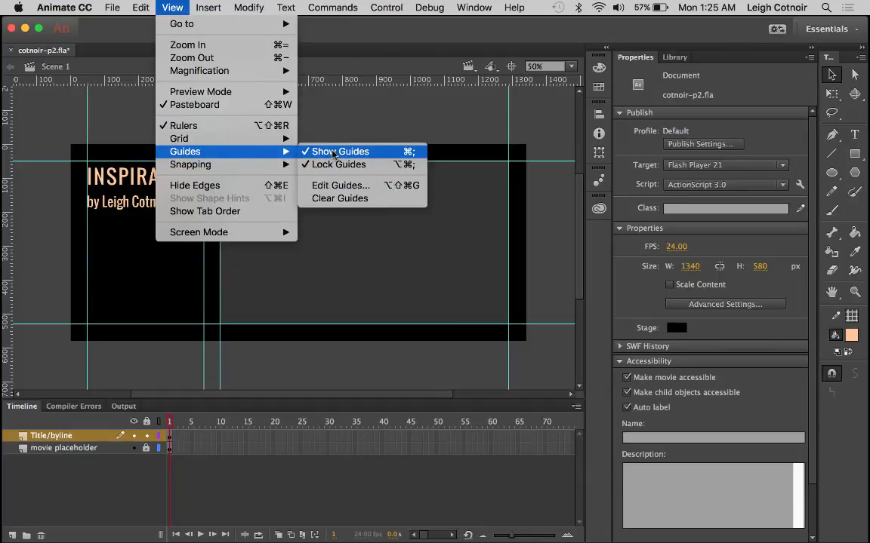
click(333, 154)
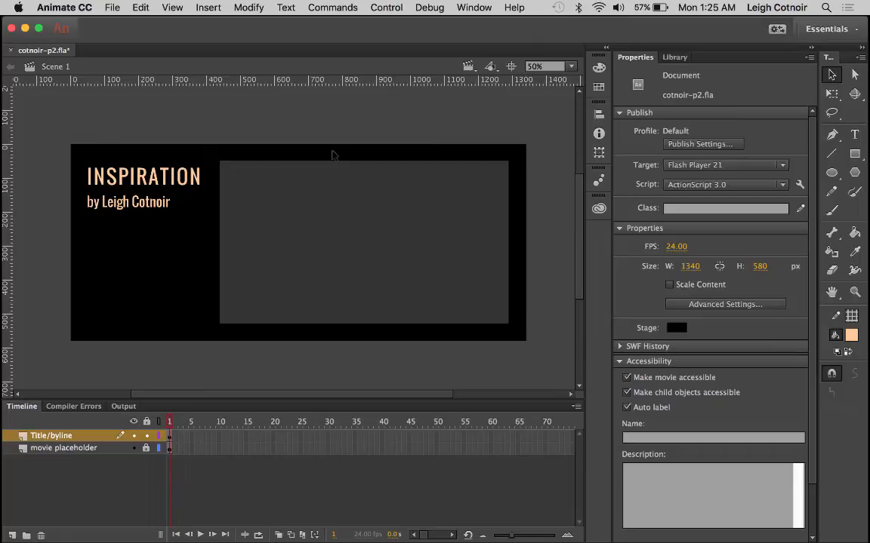
Step: Move the title and byline text block vertically, trying Y 35.15 and 95.15 and settling on Y 80
click(146, 180)
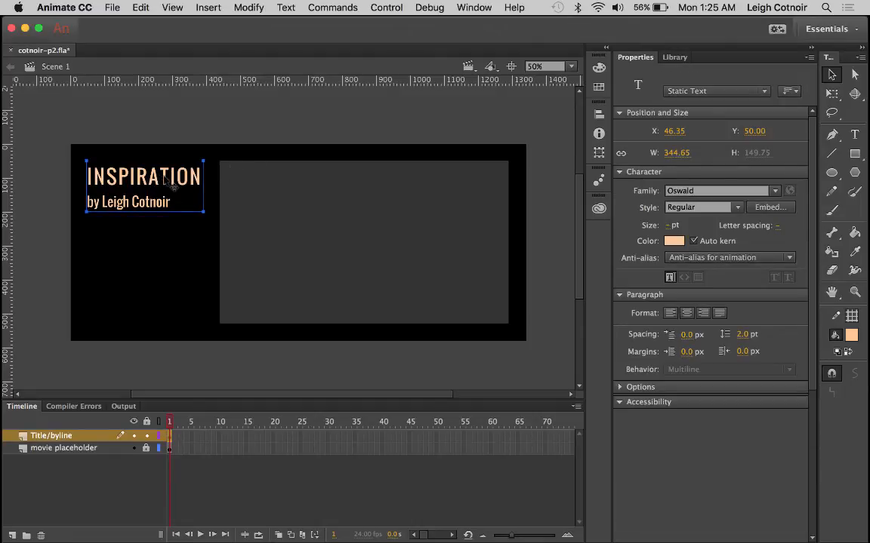
drag(164, 177, 166, 174)
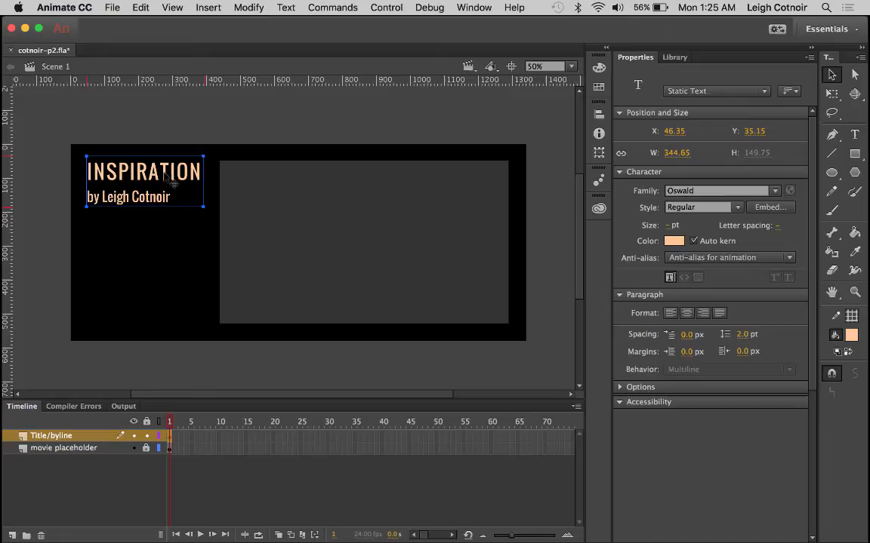
click(230, 118)
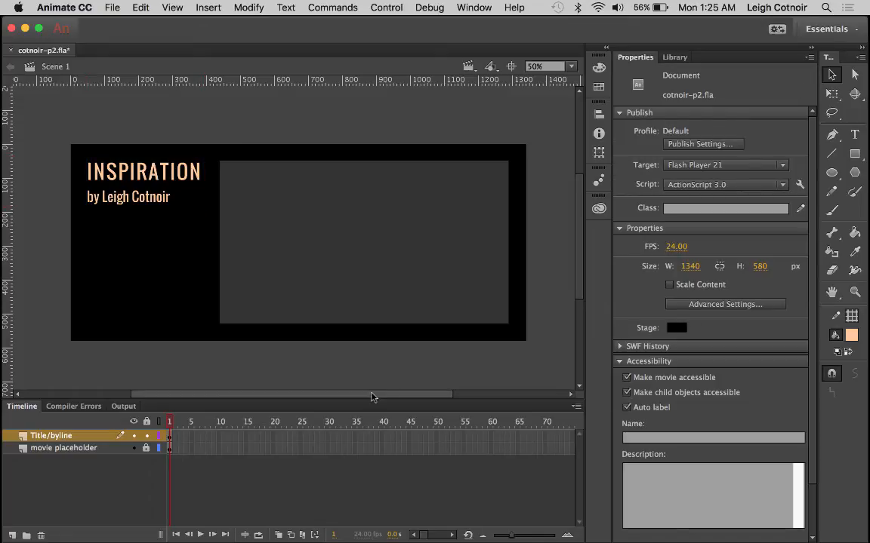
click(158, 180)
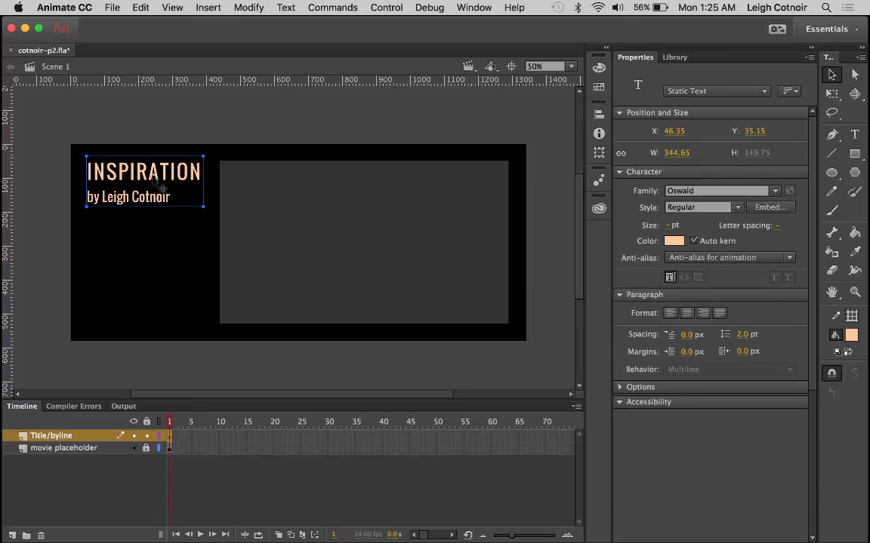
drag(158, 180, 156, 198)
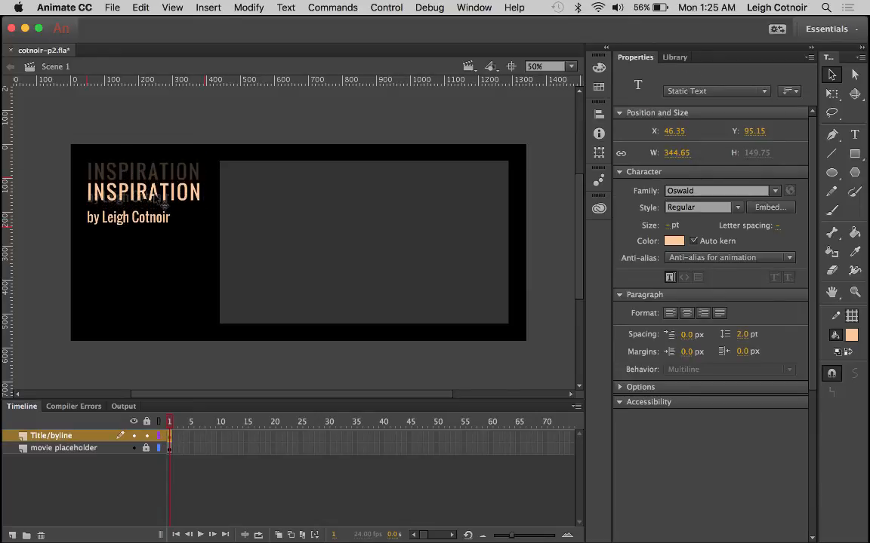
click(186, 110)
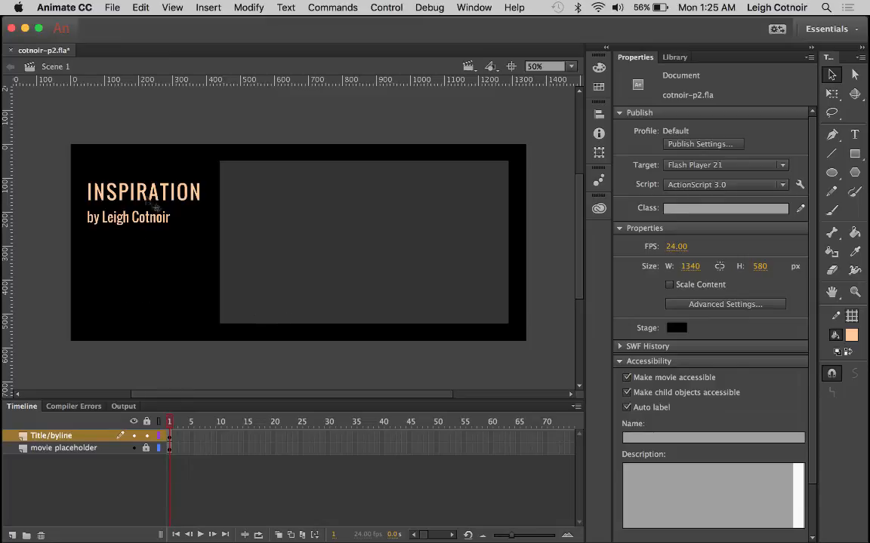
drag(152, 193, 152, 188)
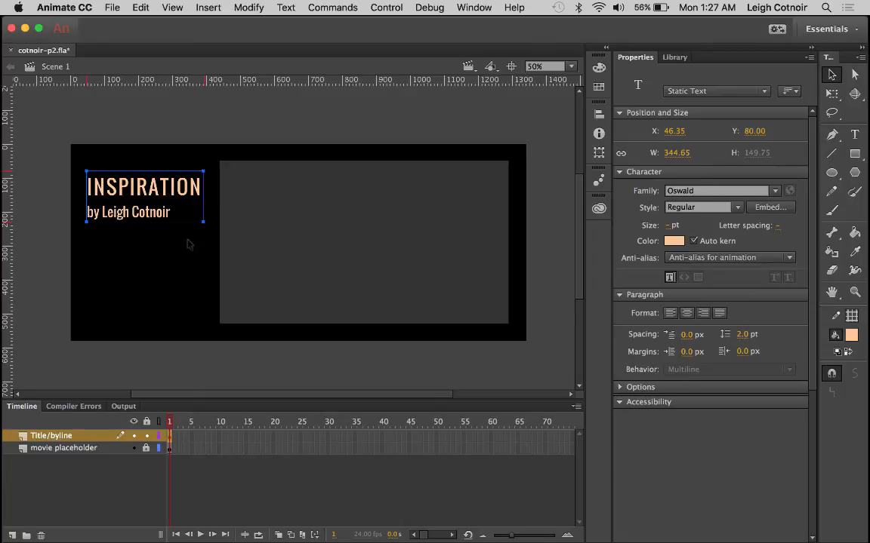
click(163, 243)
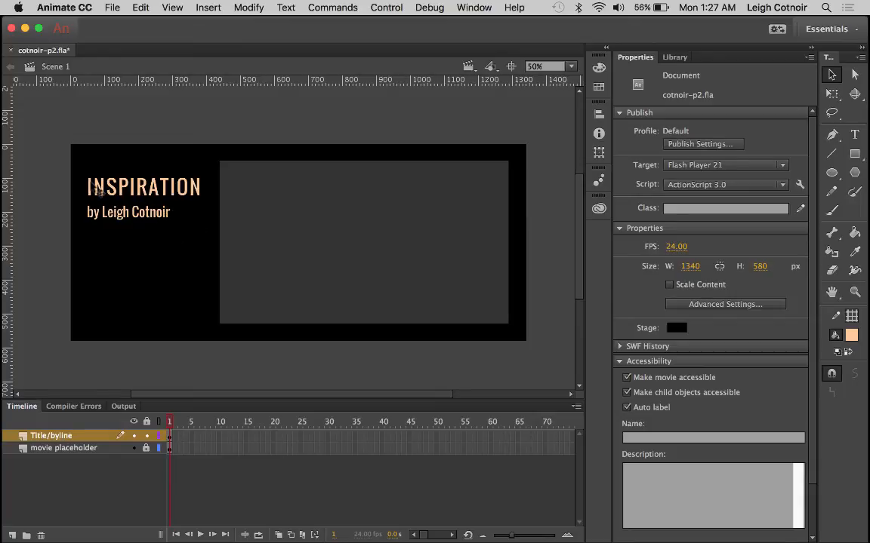
Step: Select the title and byline text block and check its selectable setting and the available text types
click(152, 200)
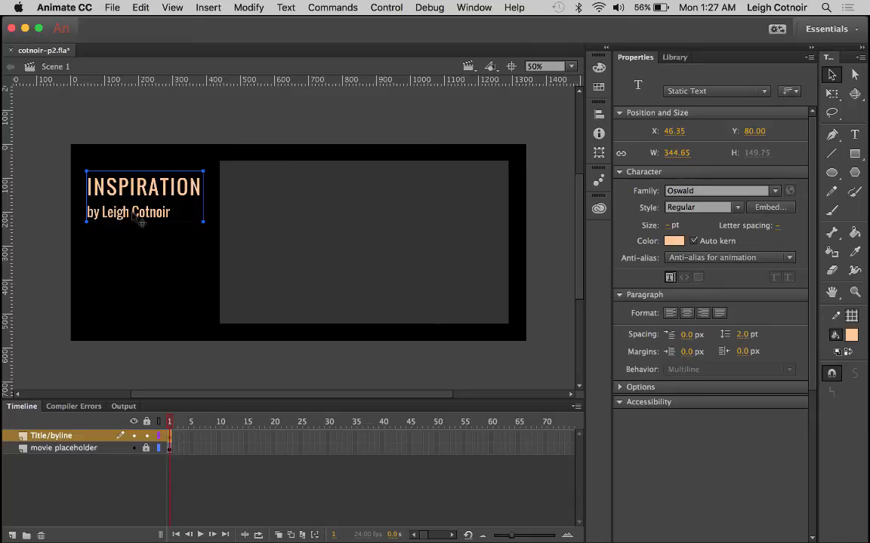
click(669, 277)
click(670, 278)
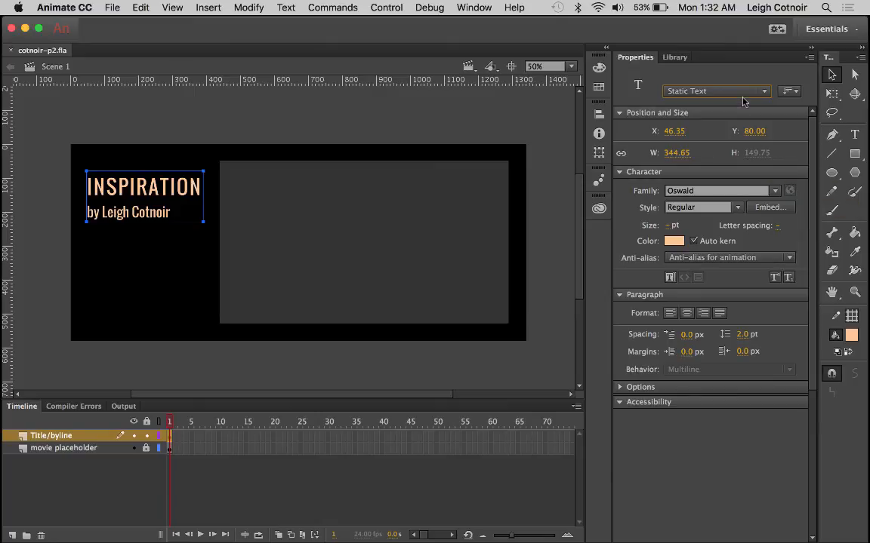
click(672, 90)
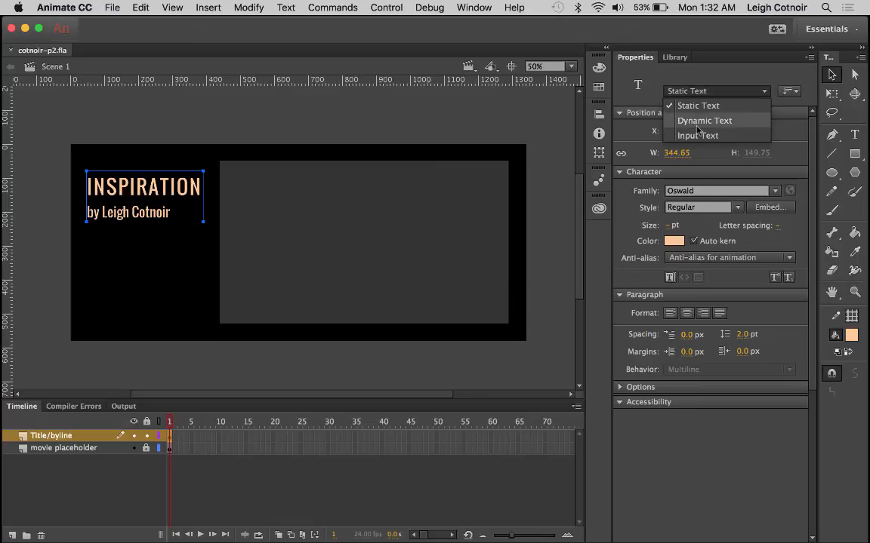
click(708, 82)
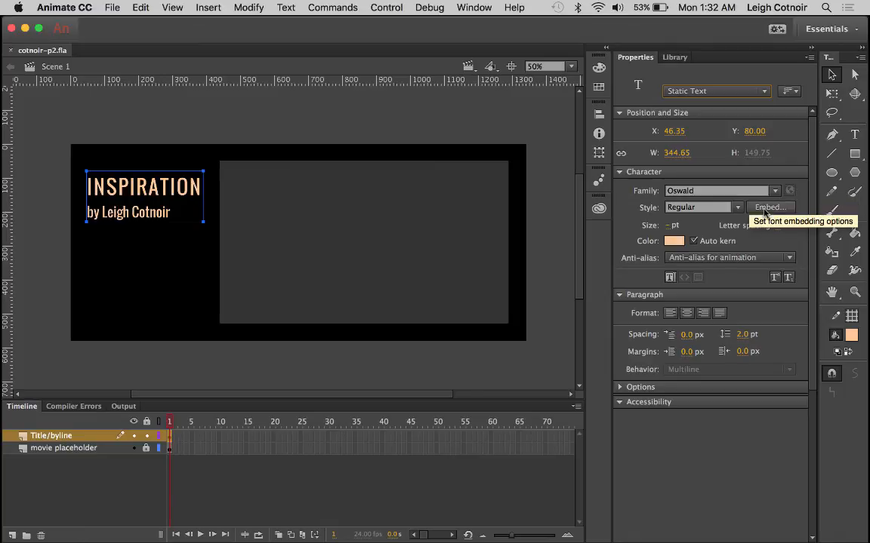
Step: Open the font embedding options, name the font Oswald, and include the uppercase, lowercase, numerals and punctuation character ranges
click(765, 213)
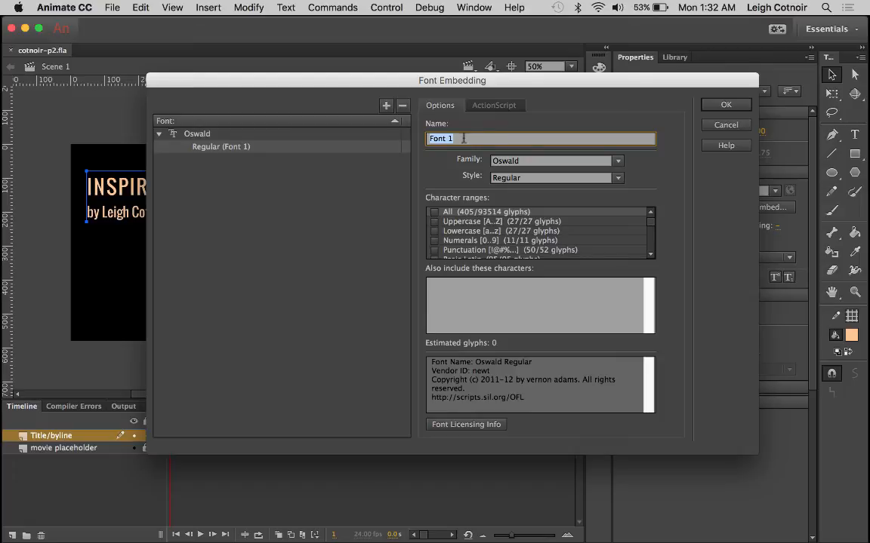
text(Oswald)
click(436, 222)
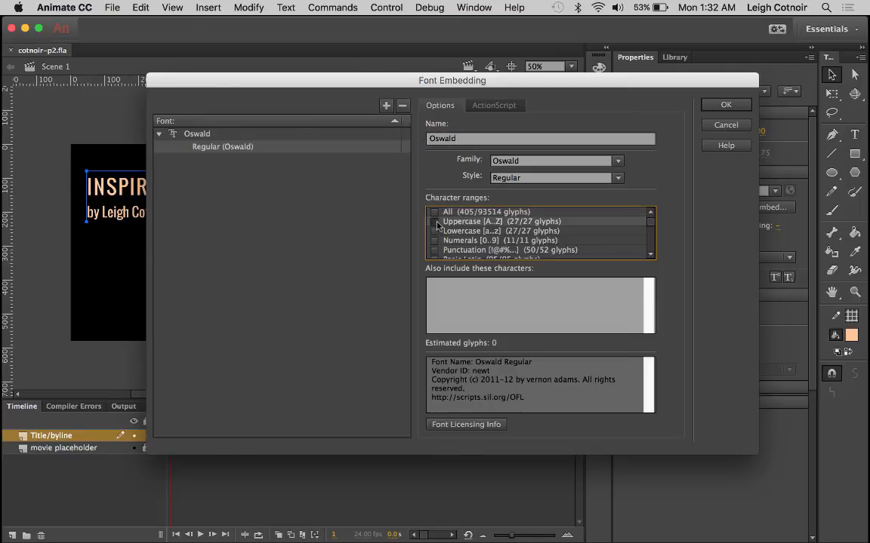
click(435, 231)
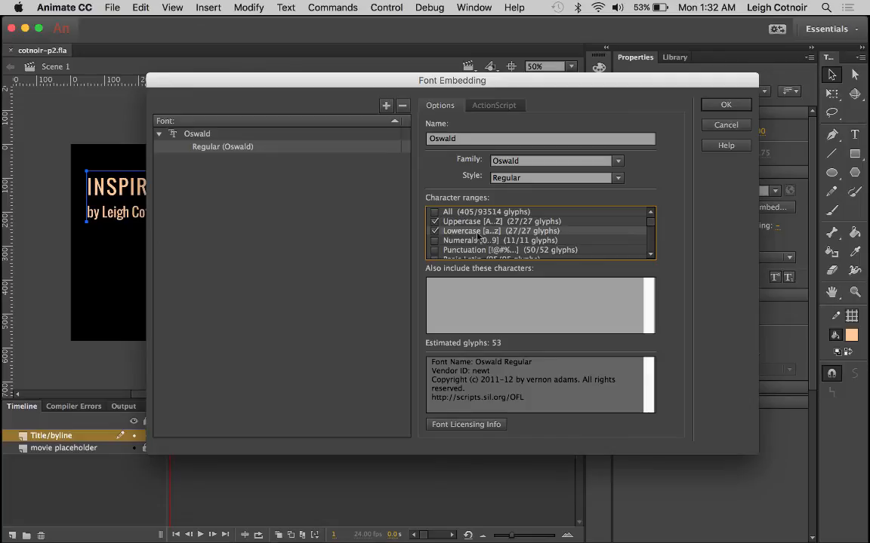
click(435, 241)
click(436, 249)
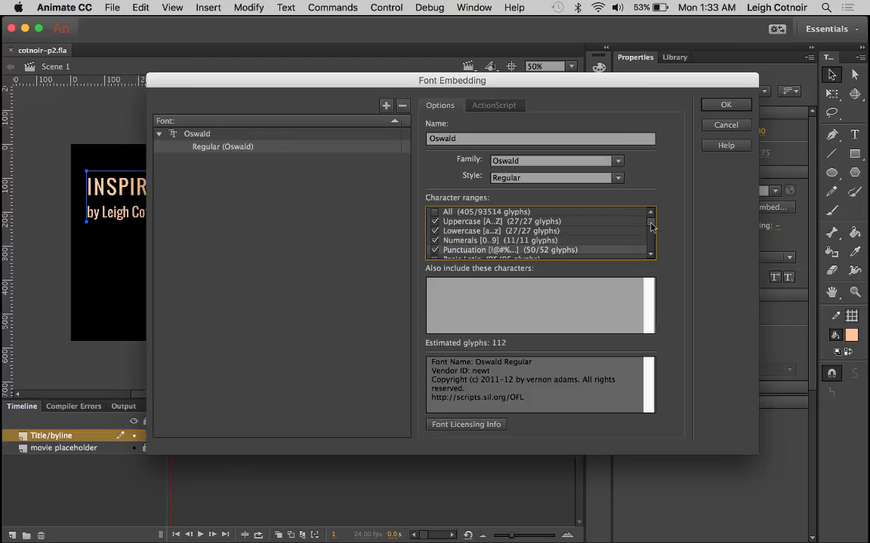
Step: Add the Basic Latin character range to the embedded Oswald font and apply the embedding settings
drag(650, 228, 651, 230)
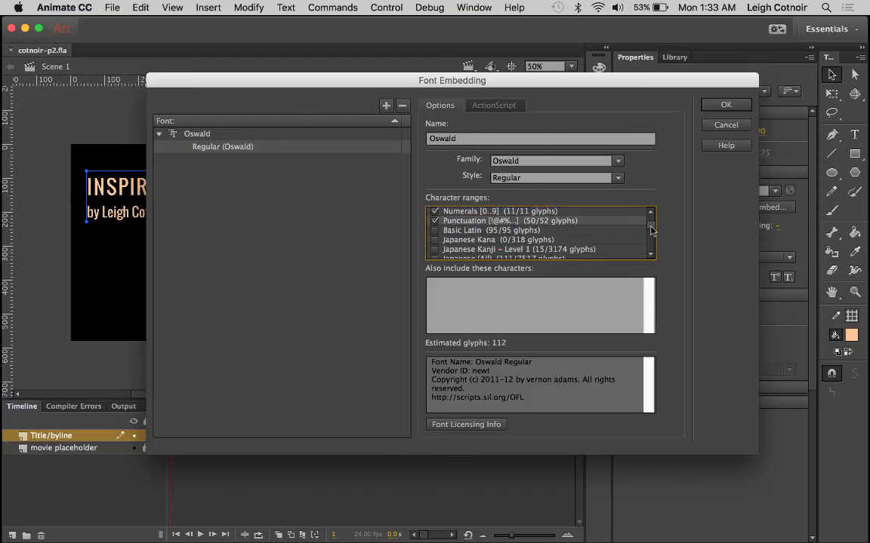
click(435, 231)
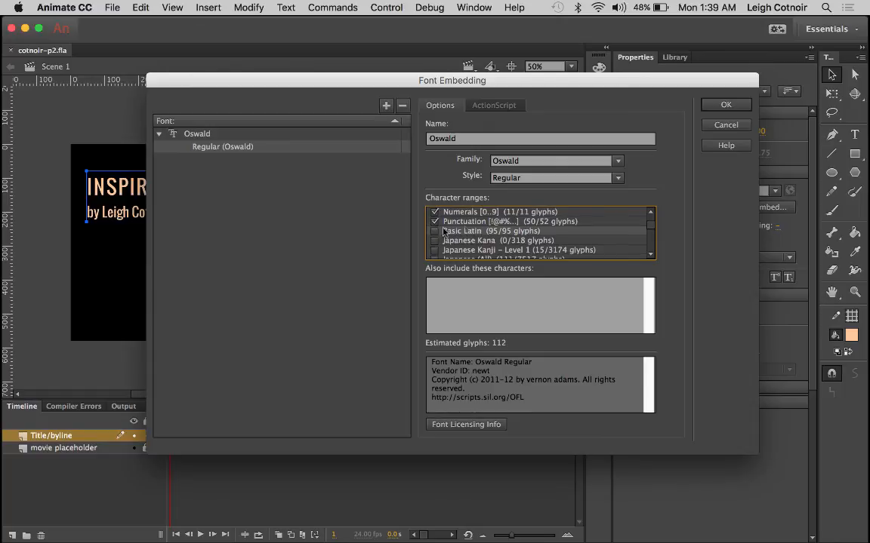
click(436, 232)
click(435, 232)
scroll(468, 240, up, 2)
scroll(468, 239, down, 6)
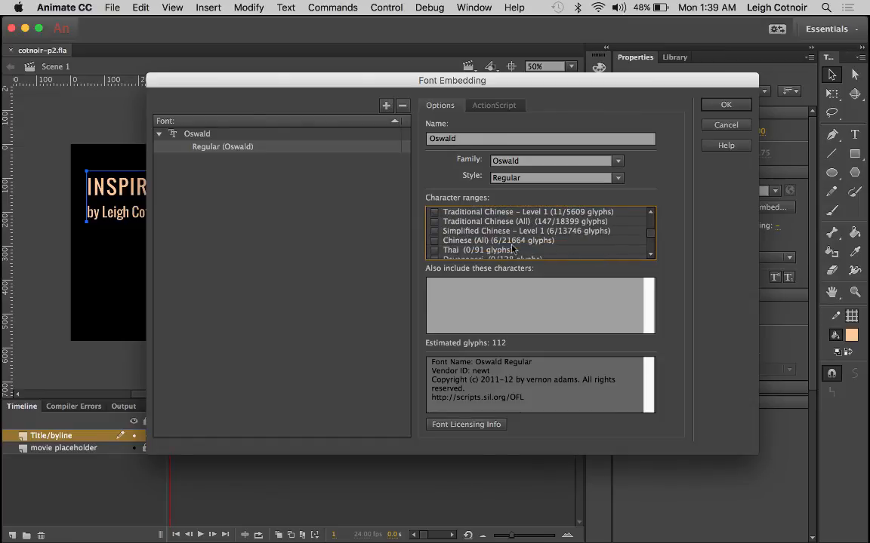
scroll(498, 248, up, 6)
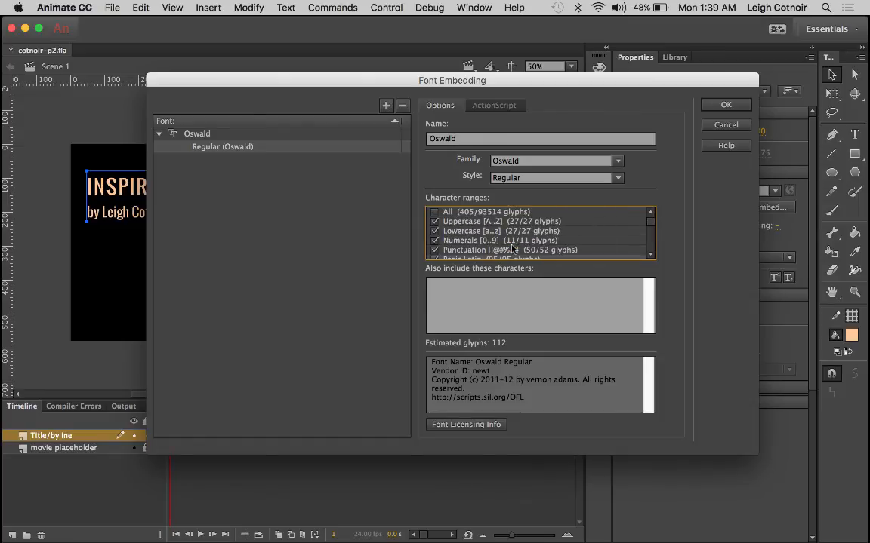
click(726, 108)
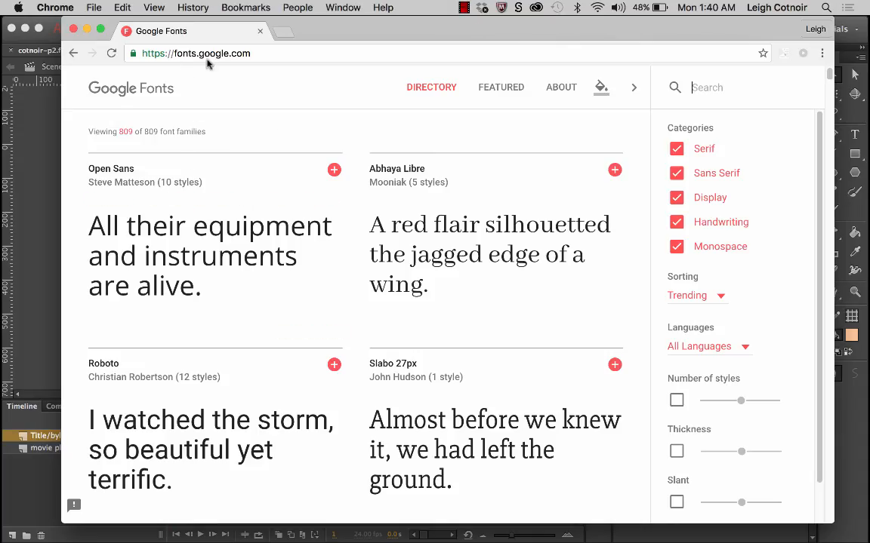
Step: Browse the font families in the Google Fonts directory and add Lato to the selection
mouse_move(396, 335)
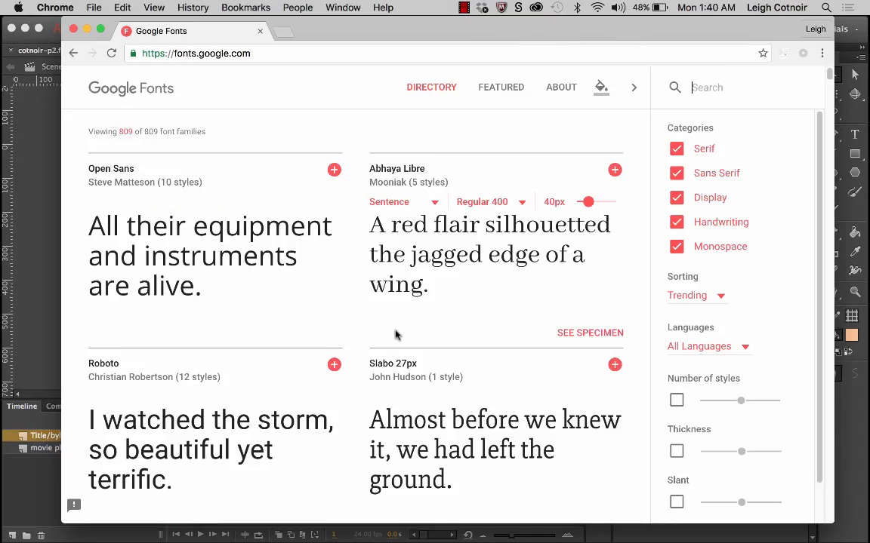
scroll(395, 335, down, 5)
scroll(395, 332, down, 5)
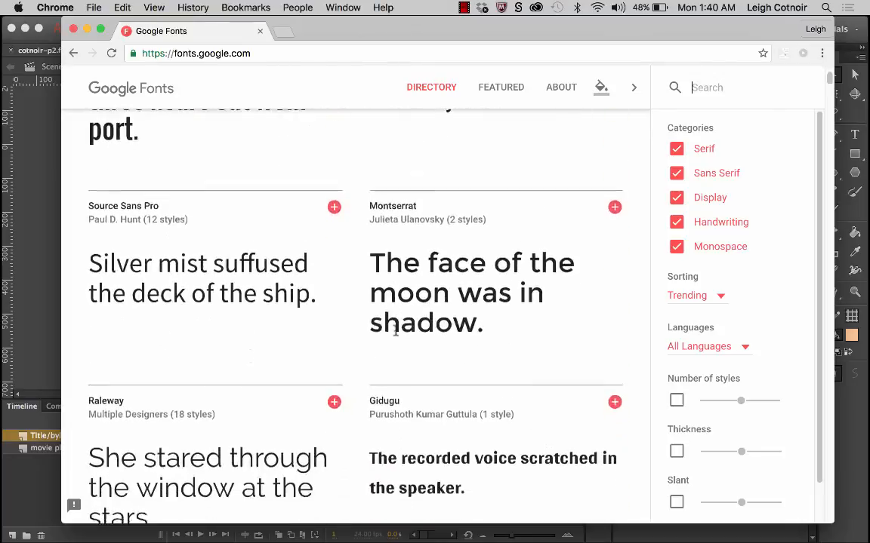
scroll(397, 334, up, 15)
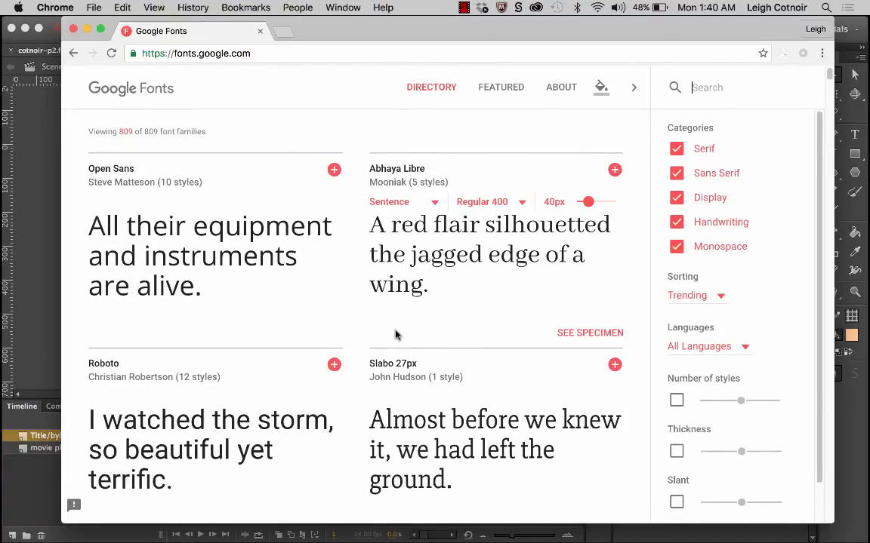
mouse_move(559, 276)
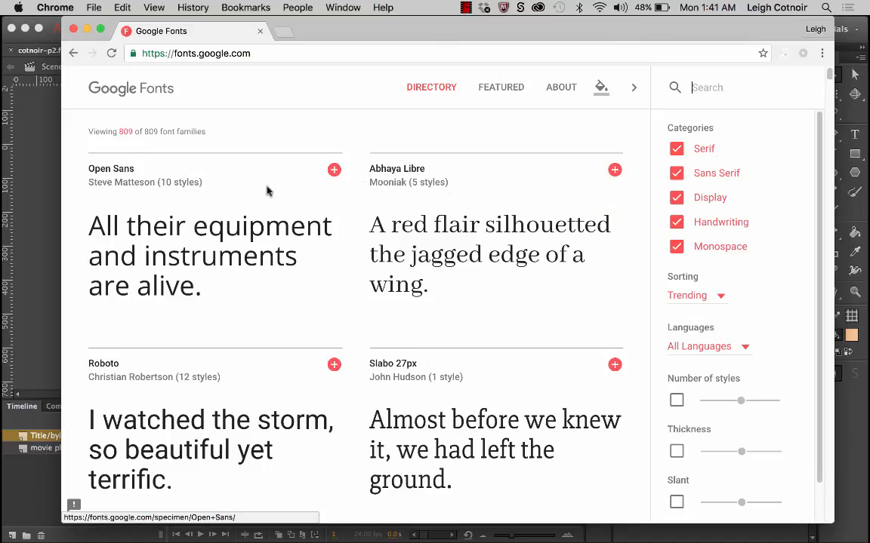
scroll(196, 334, down, 3)
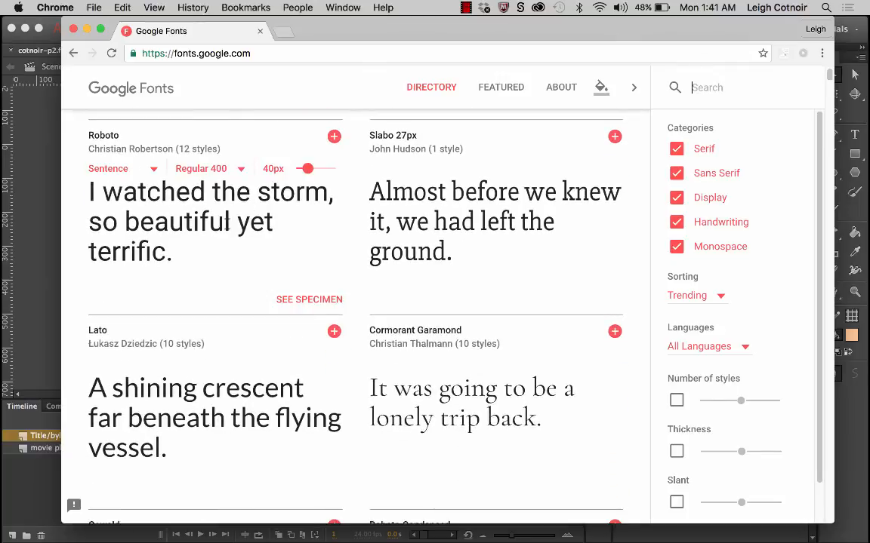
scroll(237, 230, down, 2)
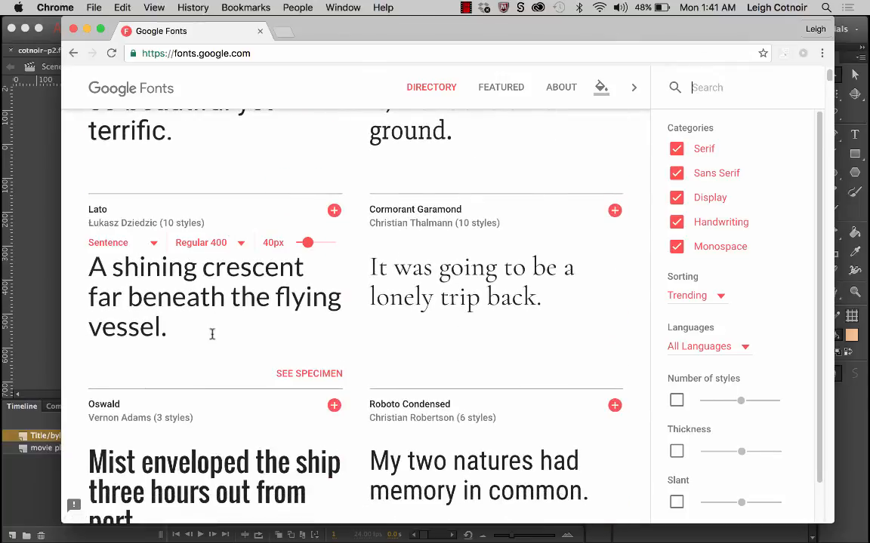
click(334, 210)
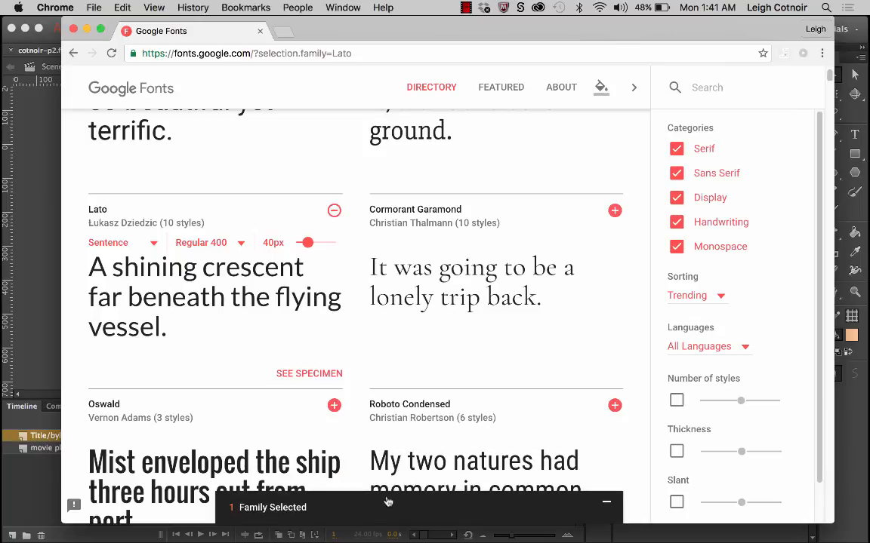
Step: Review the embed details of the selected Lato family, start its zip archive download, and cancel the save
click(293, 507)
scroll(357, 252, down, 1)
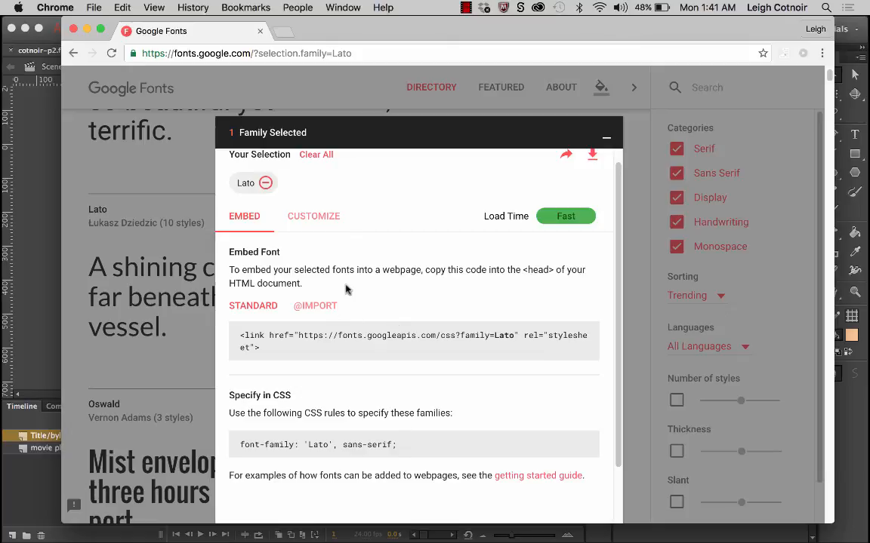
scroll(436, 211, up, 1)
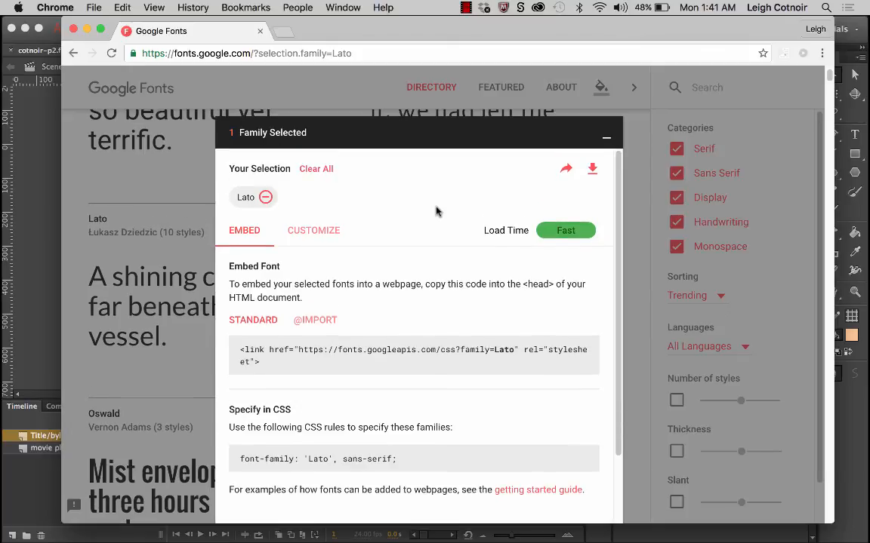
click(593, 170)
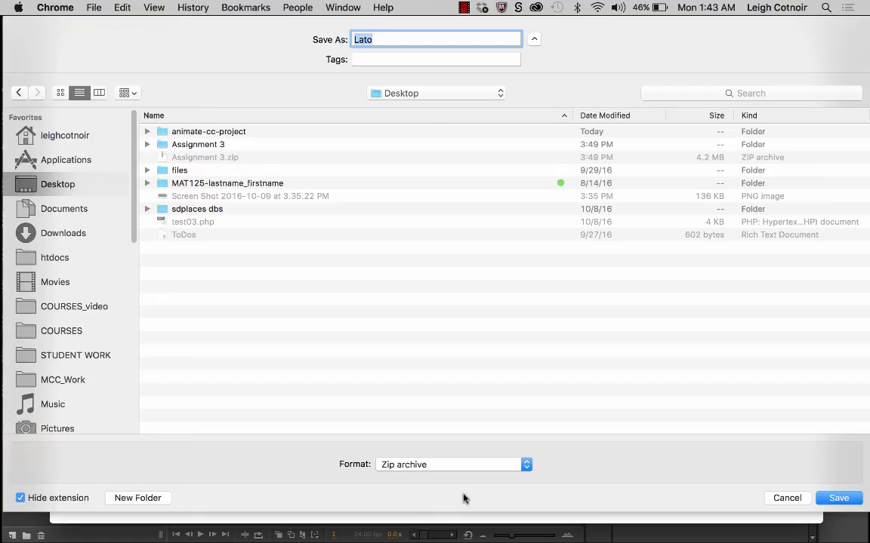
click(794, 499)
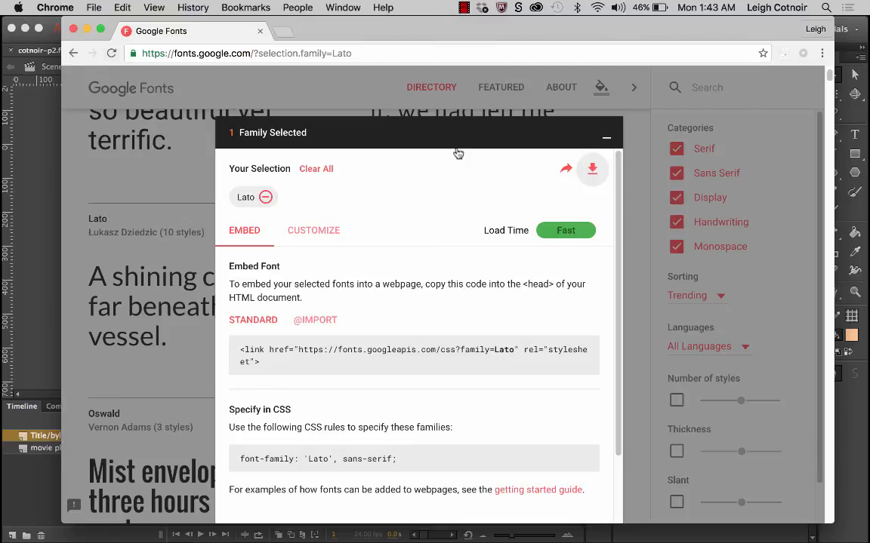
Step: Close the font website, return to the Animate CC document with the title and byline, and save it
click(73, 28)
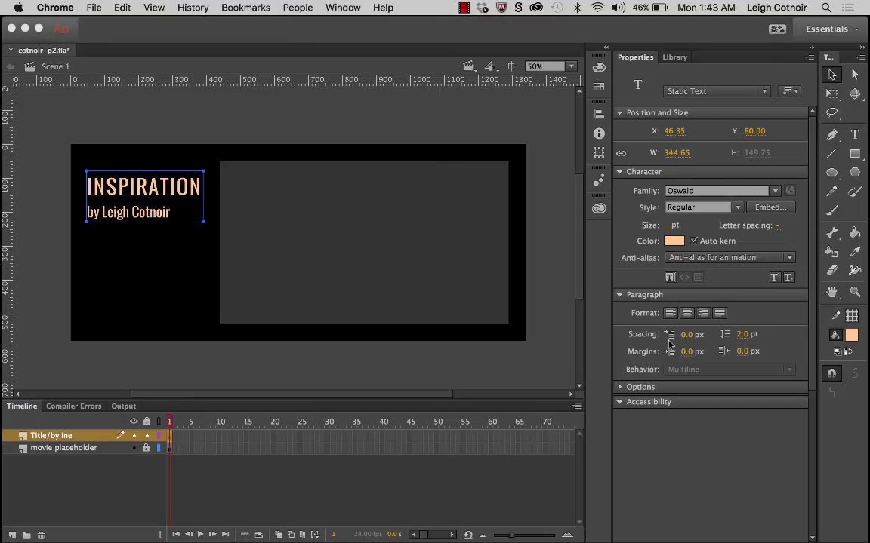
click(620, 391)
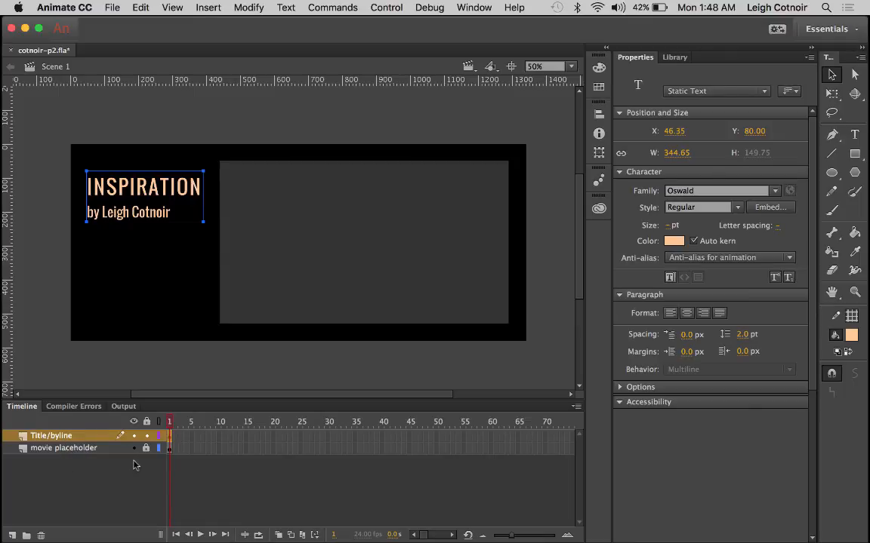
key(super+s)
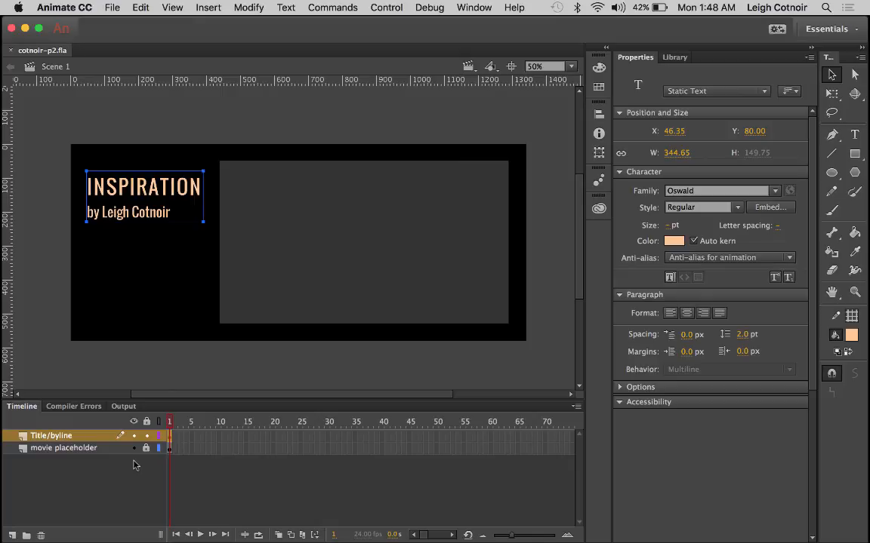